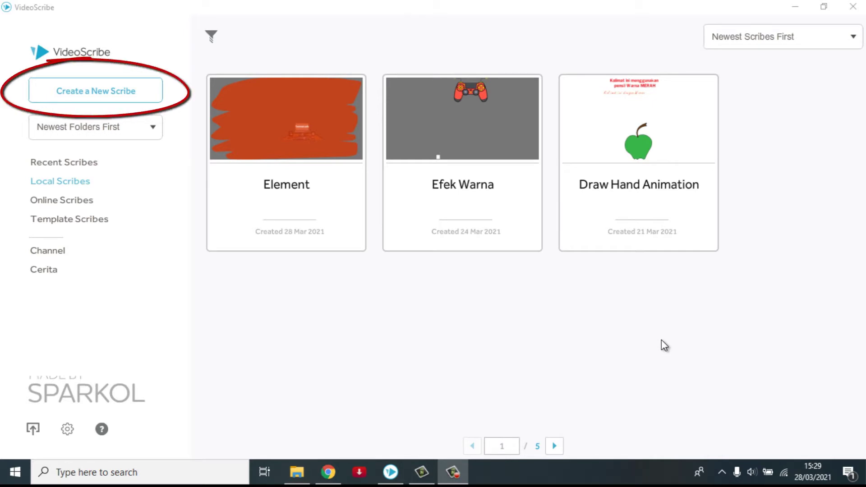
Create a new scribe with the second paper texture, a soft vignette and grey #777777 background
click(129, 98)
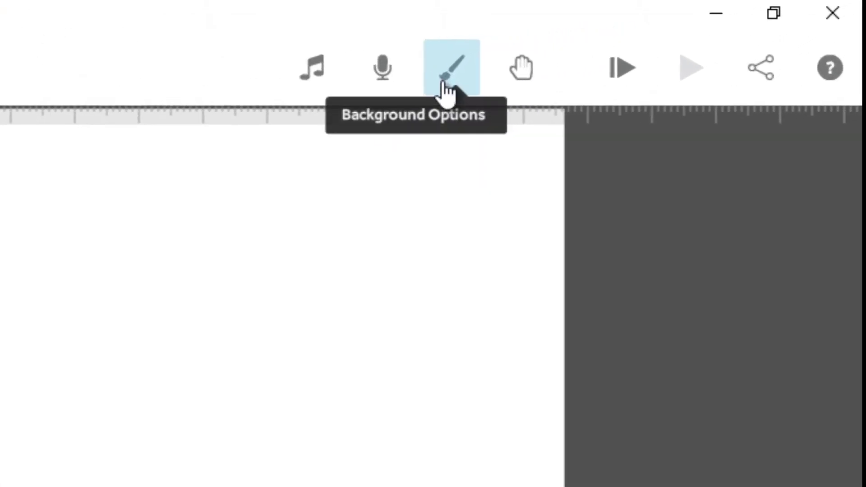
click(448, 85)
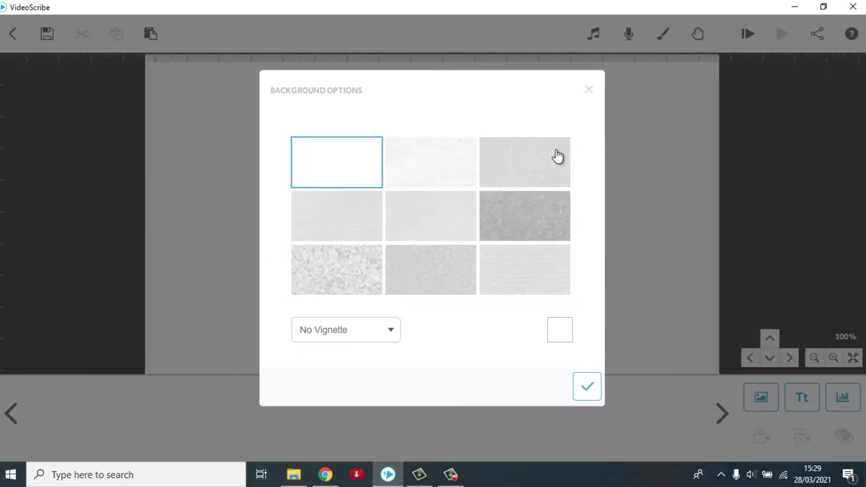
click(432, 168)
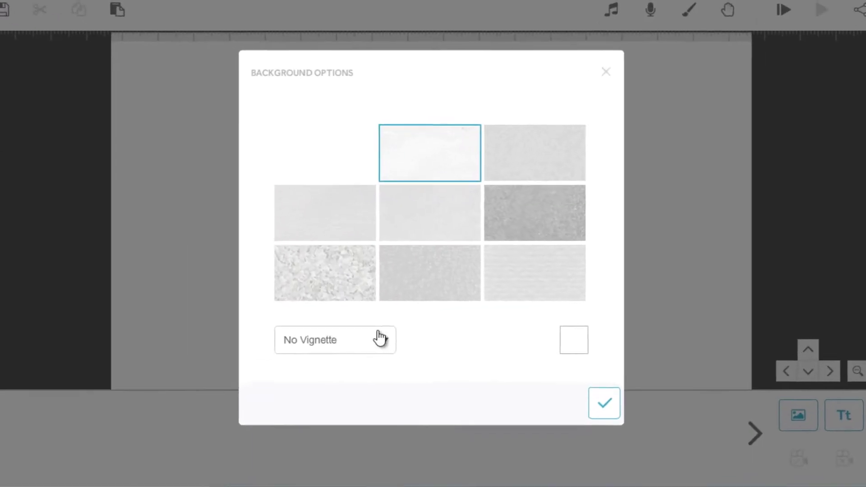
click(368, 336)
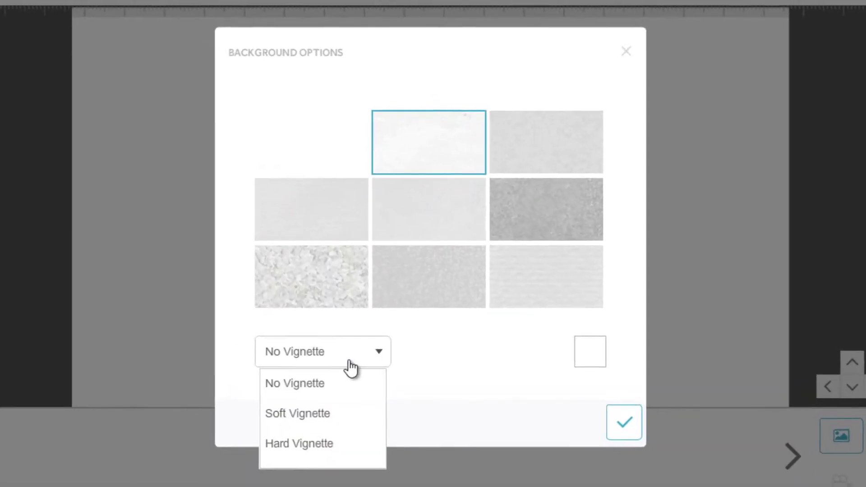
click(337, 424)
click(600, 361)
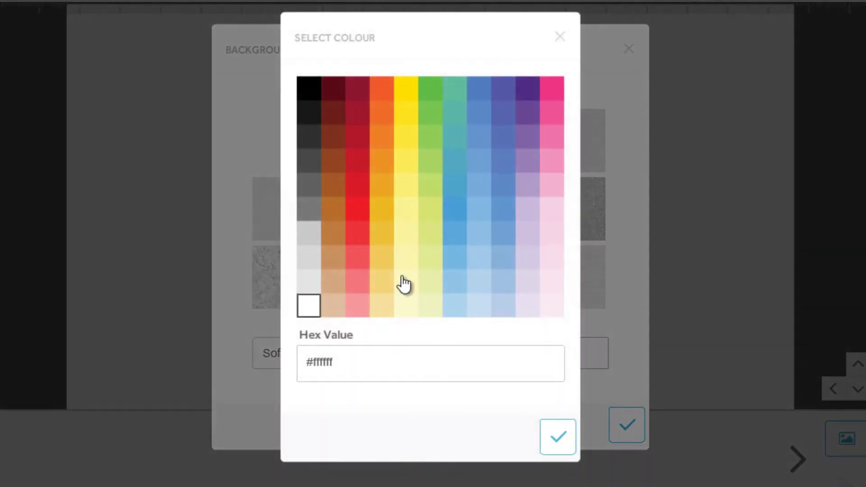
click(309, 212)
click(559, 444)
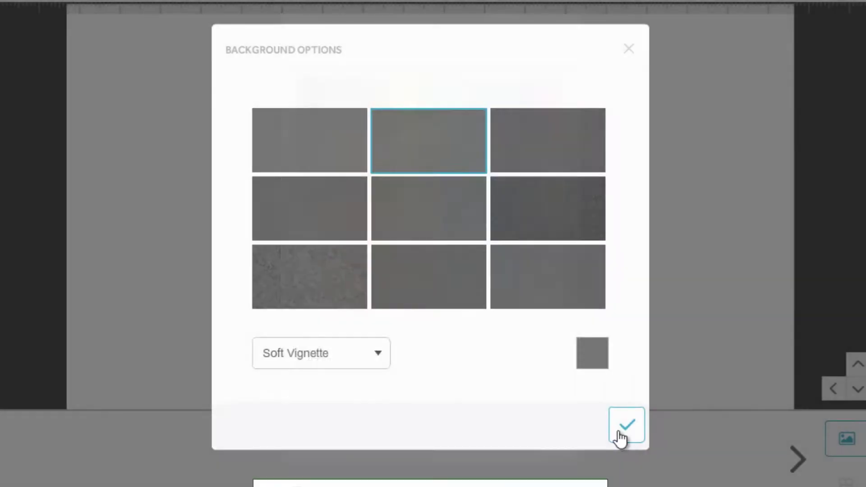
click(624, 428)
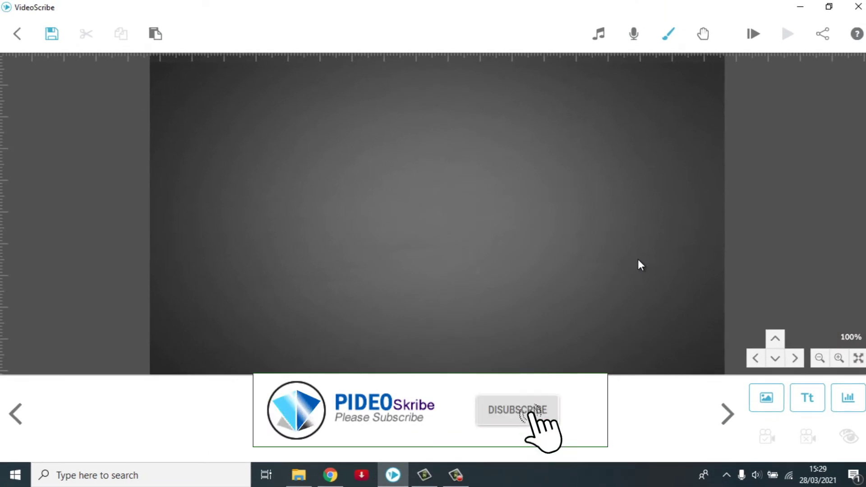
Insert the desk-and-computer image, zoom in on it and shift the view so the desk sits lower
click(761, 398)
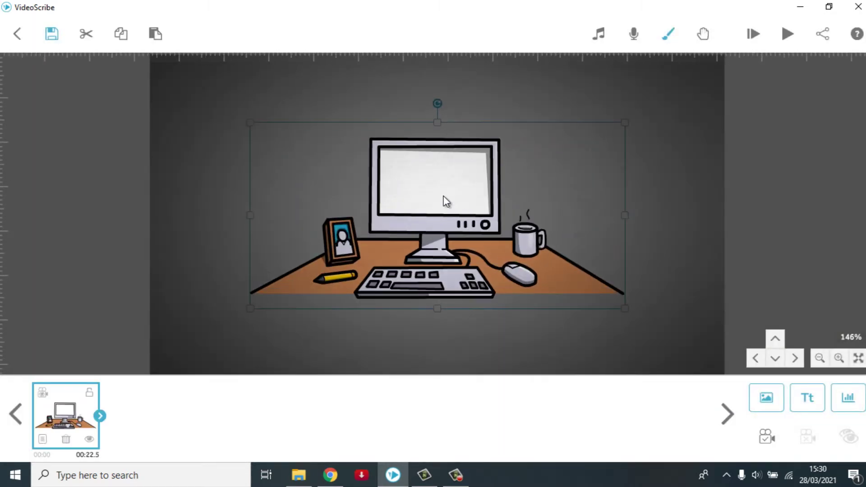
scroll(445, 200, up, 3)
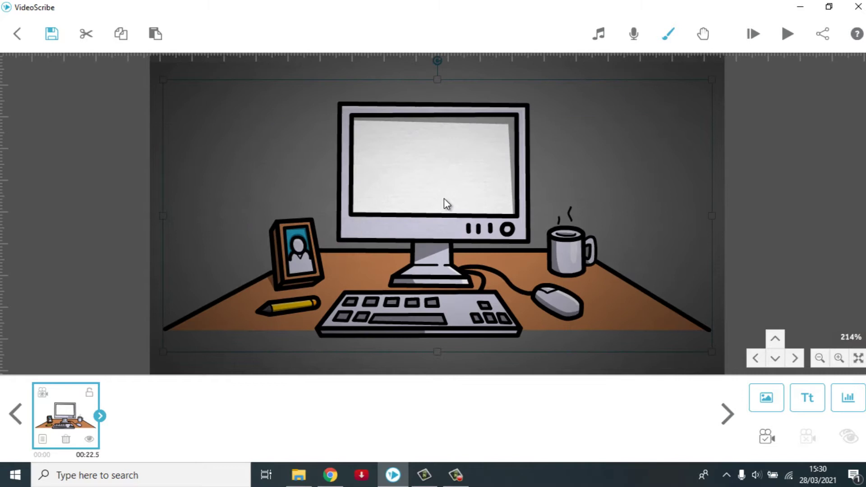
scroll(444, 199, down, 1)
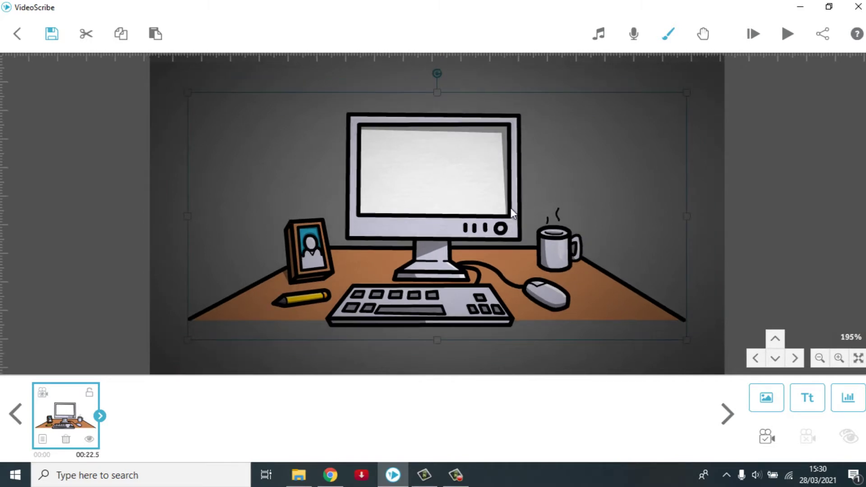
click(839, 358)
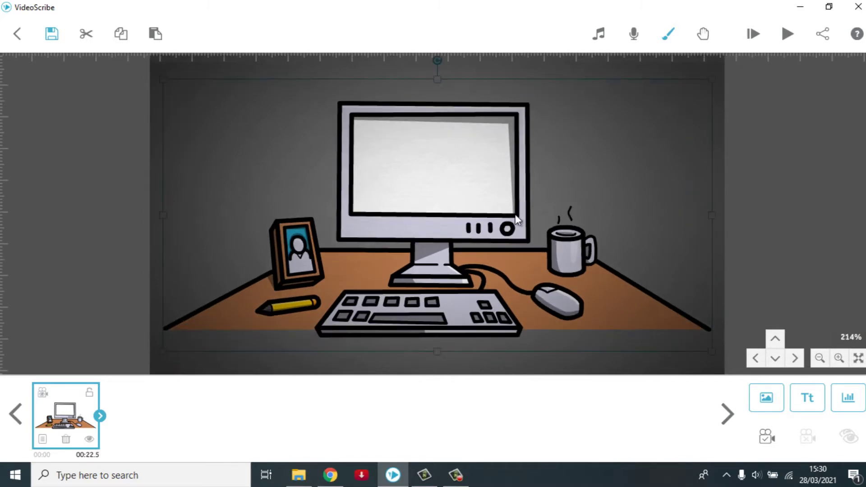
click(776, 357)
click(776, 357)
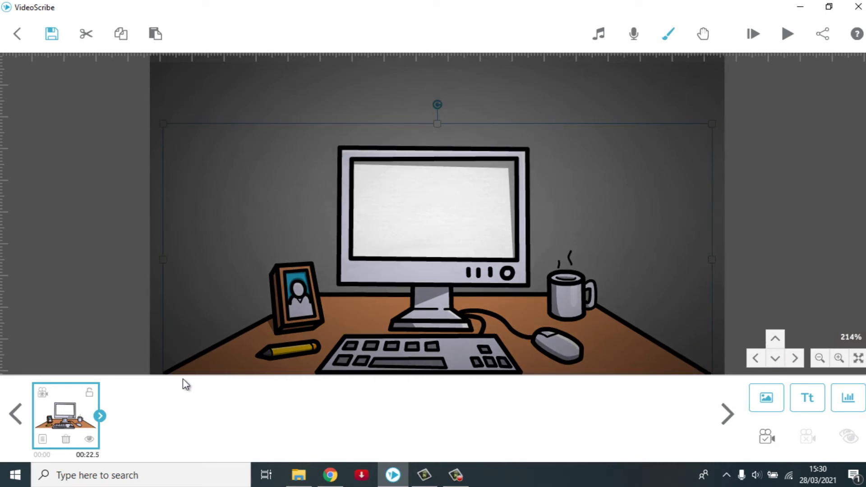
Change the desk image from a 21-second draw to a 1-second Fade In
click(100, 418)
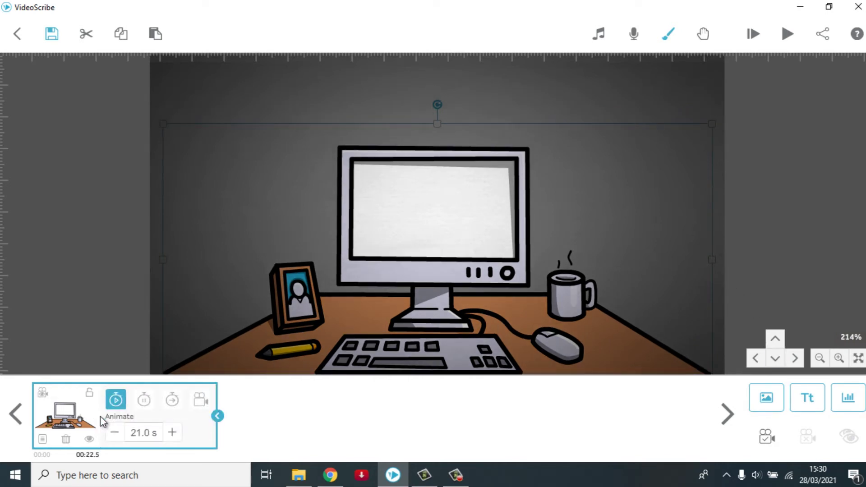
click(43, 440)
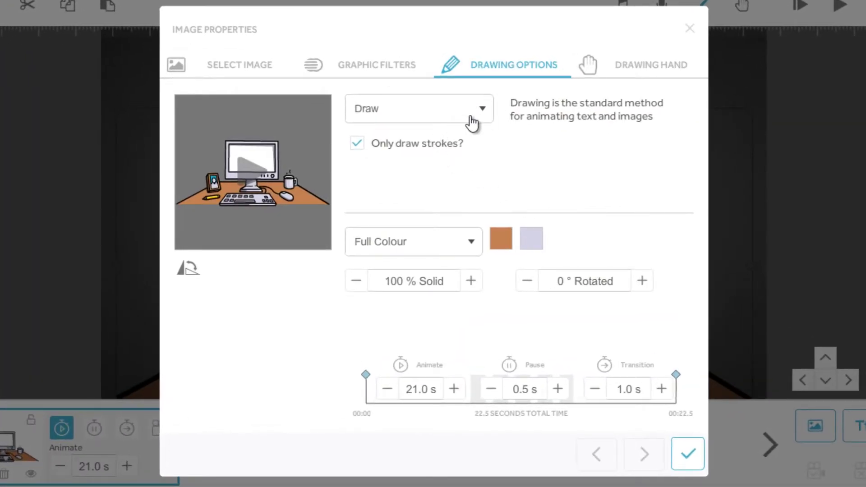
click(455, 117)
click(387, 199)
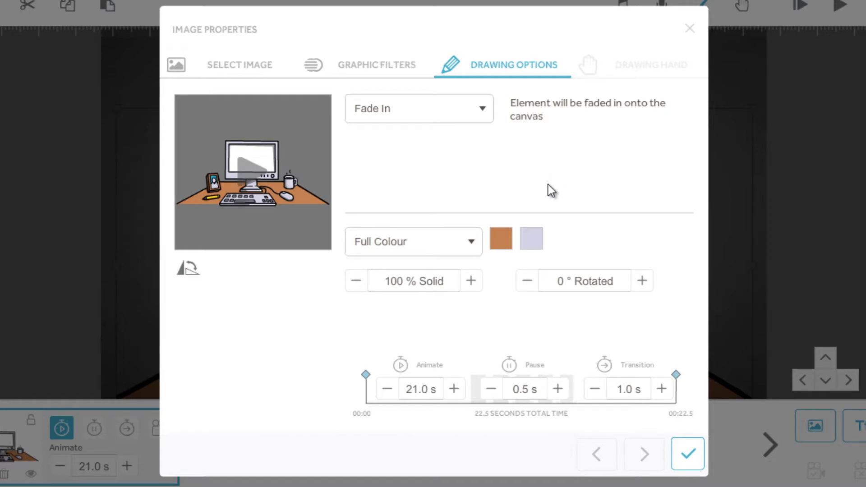
click(417, 390)
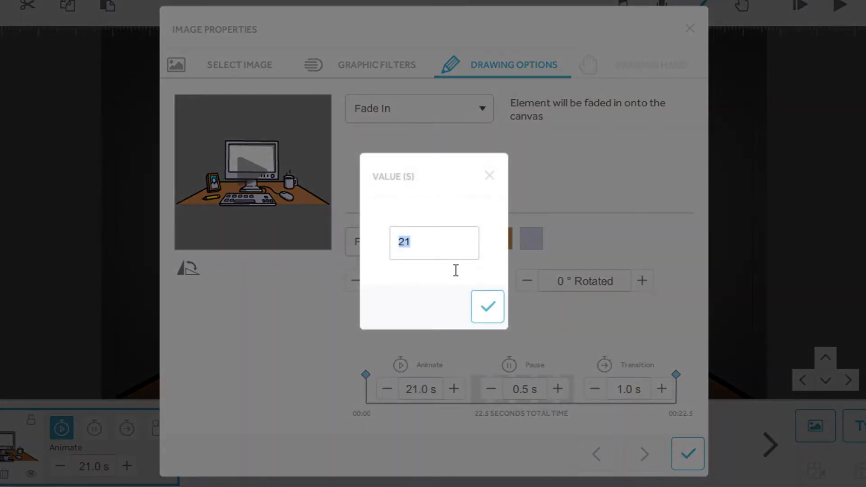
text(1)
click(487, 306)
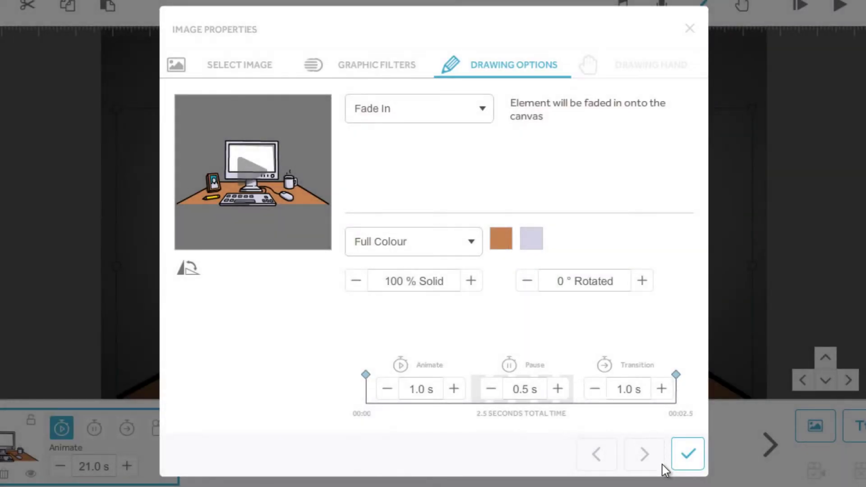
click(681, 451)
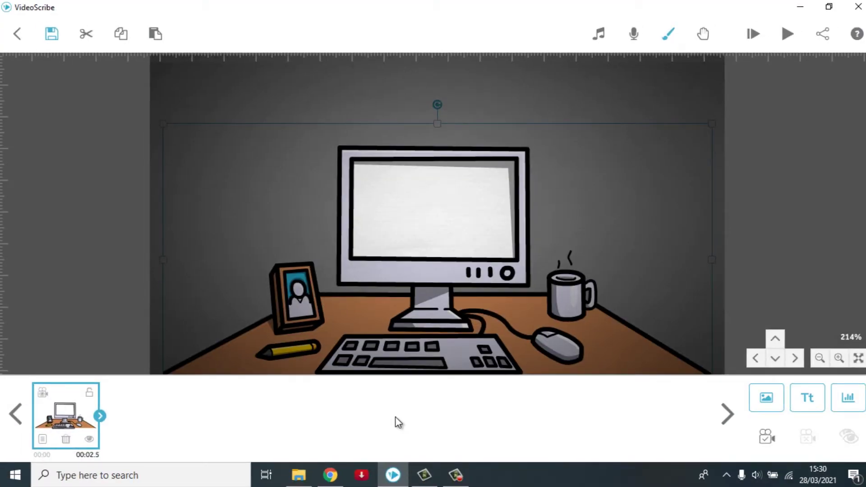
Save the close-up as the desk image's camera and preview from the start with Zoom at end off
click(768, 439)
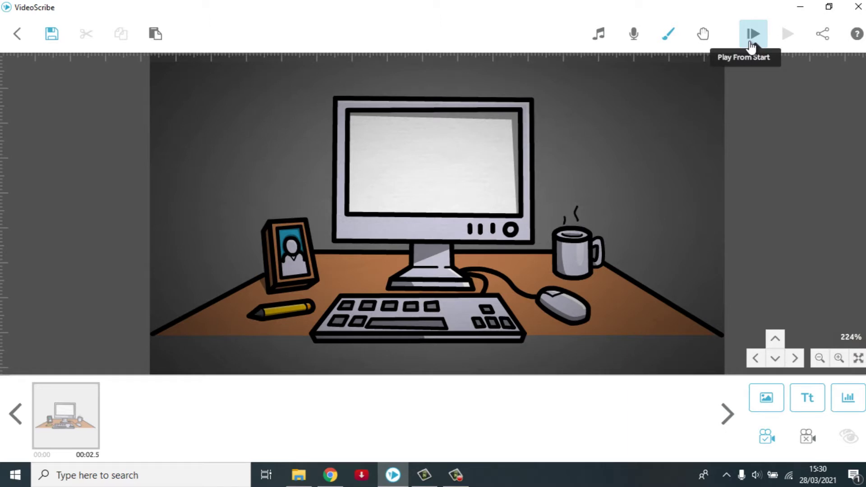
click(751, 46)
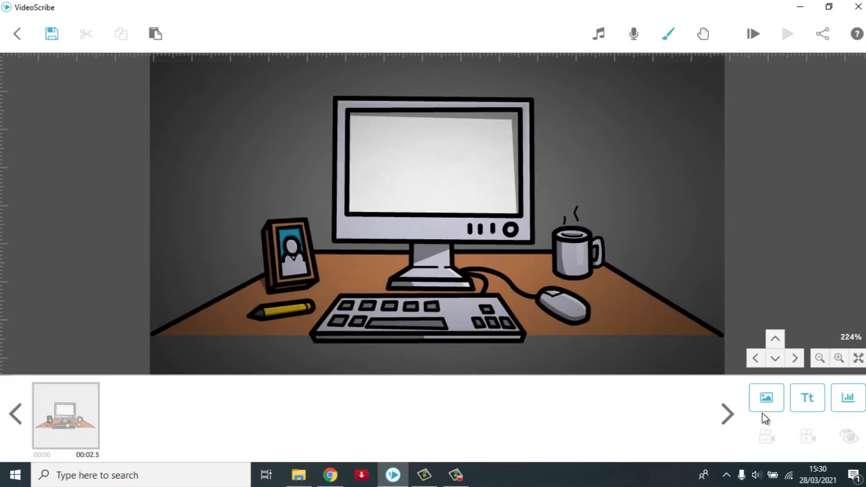
click(752, 36)
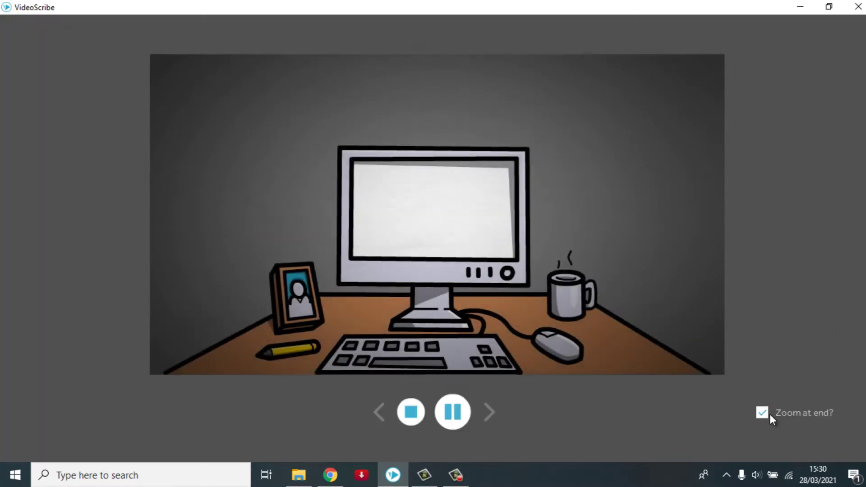
click(762, 412)
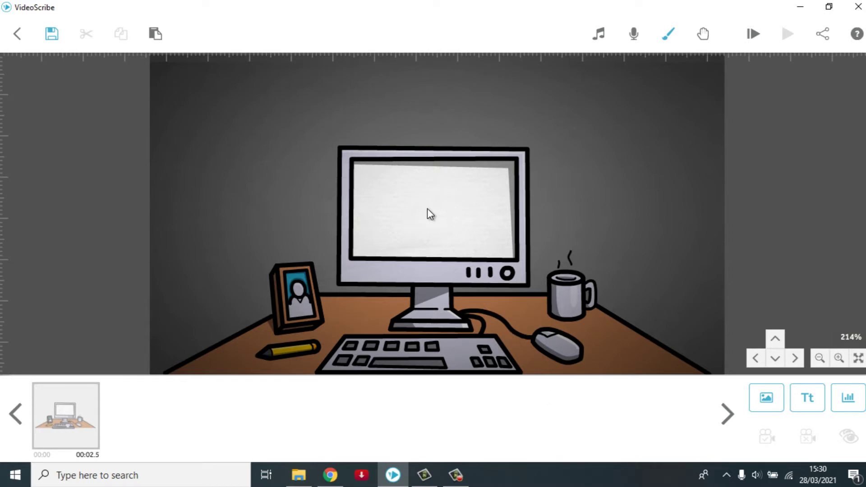
click(67, 412)
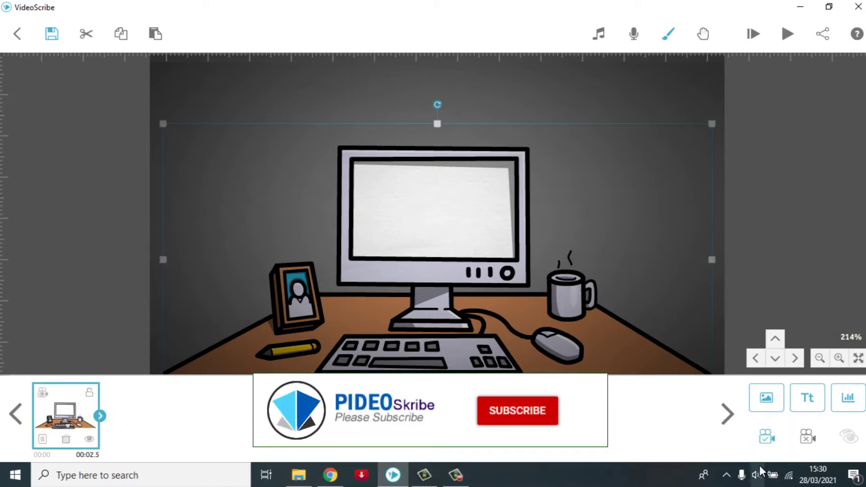
Lock the desk image, then zoom in and pan until the monitor's blank screen is centred
click(472, 110)
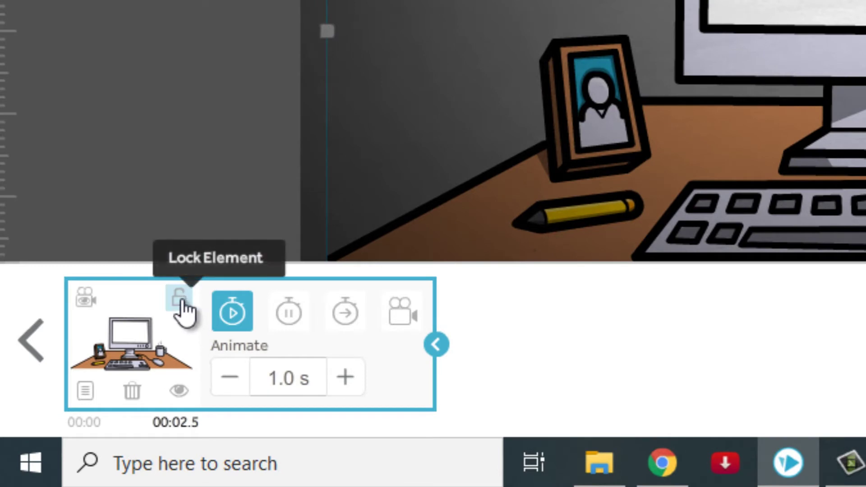
click(183, 301)
scroll(445, 156, up, 5)
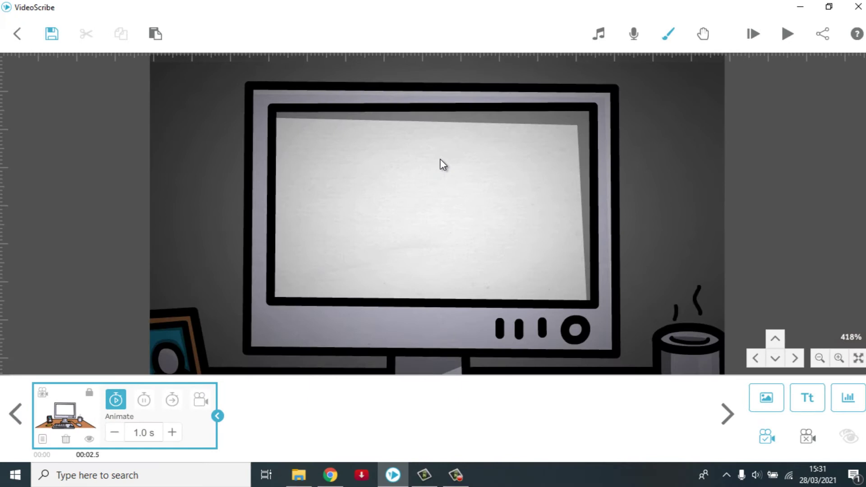
scroll(383, 104, up, 1)
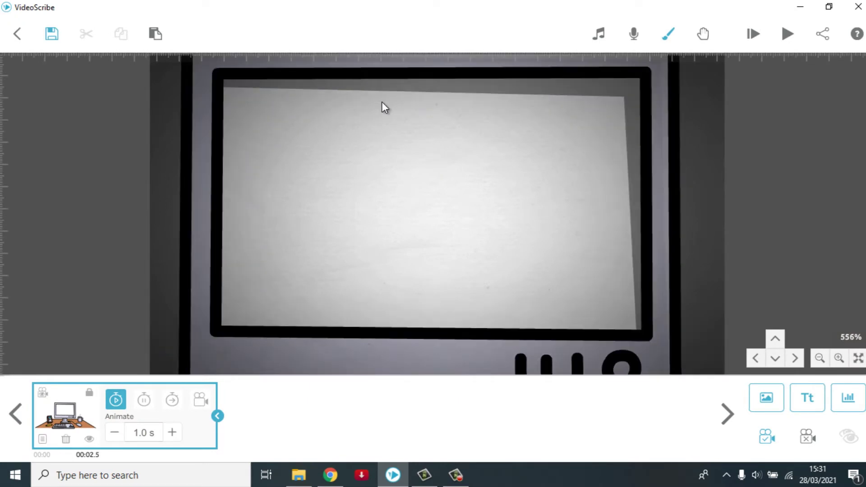
scroll(382, 108, up, 1)
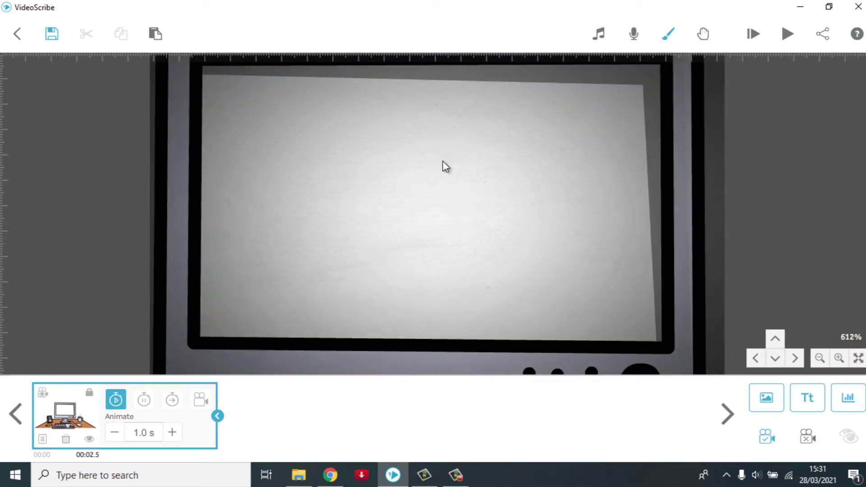
drag(443, 161, 443, 176)
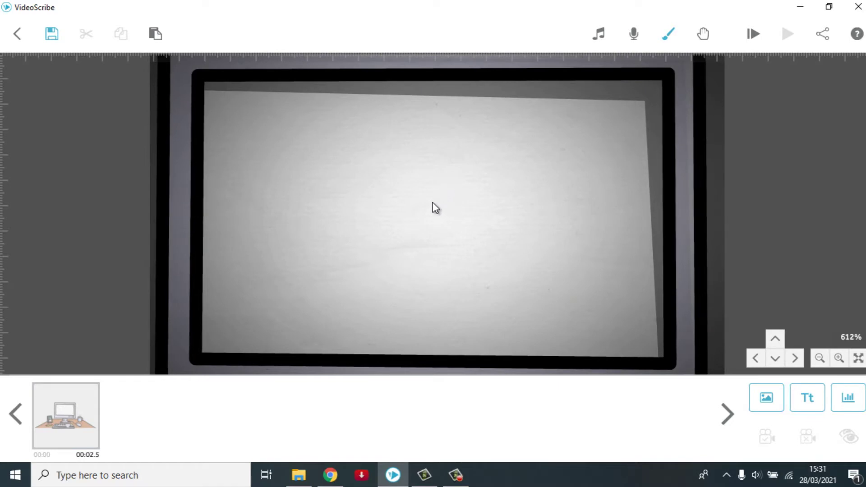
Add the text 'Pentingnya Mengikuti Protokol Covid 19', centred, orange #f15a29, in Franklin Gothic Demi
click(807, 401)
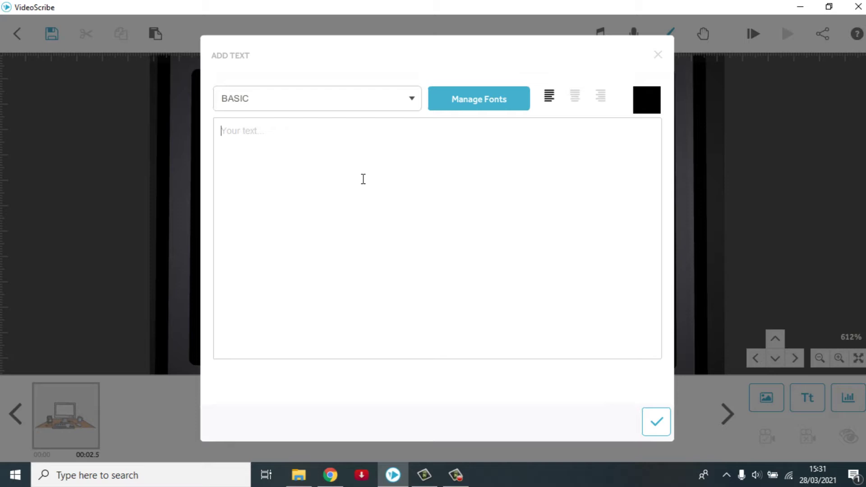
text(Penting)
text(nya)
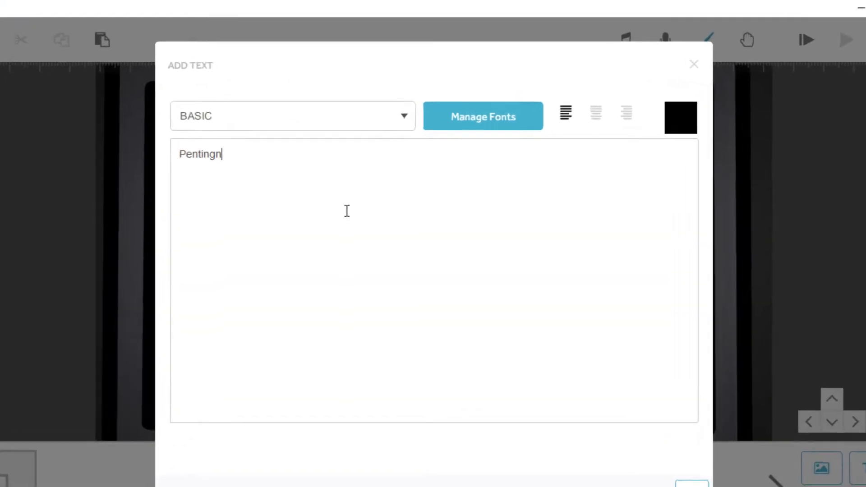
text( Me)
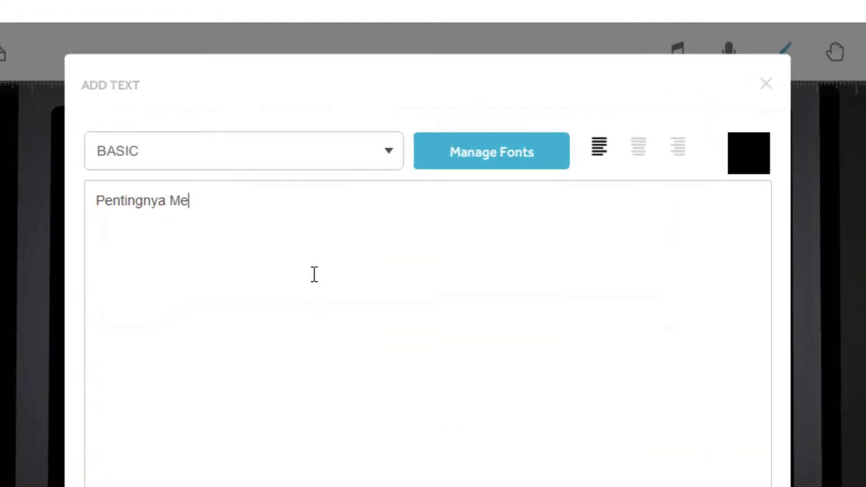
text(ngikuti P)
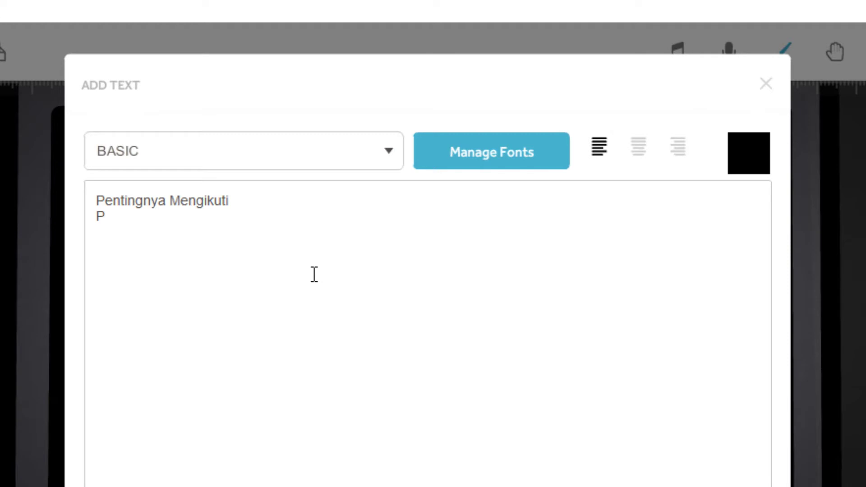
text(rotokol Covid 19)
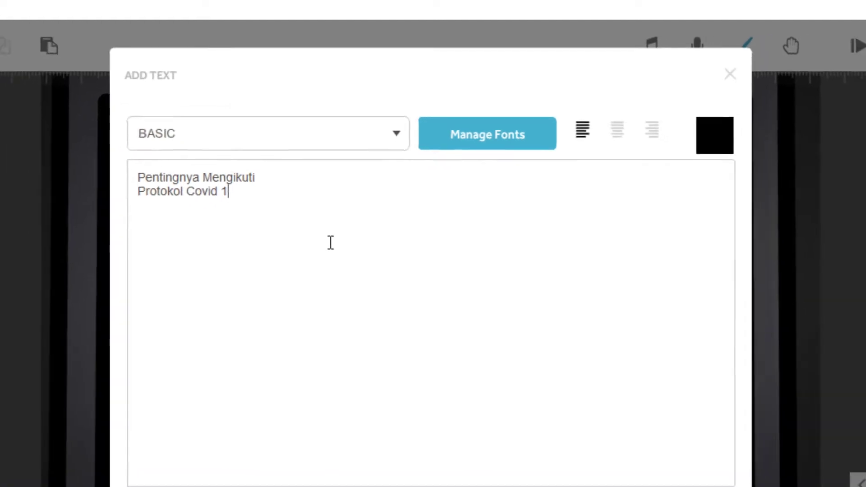
key(ctrl+a)
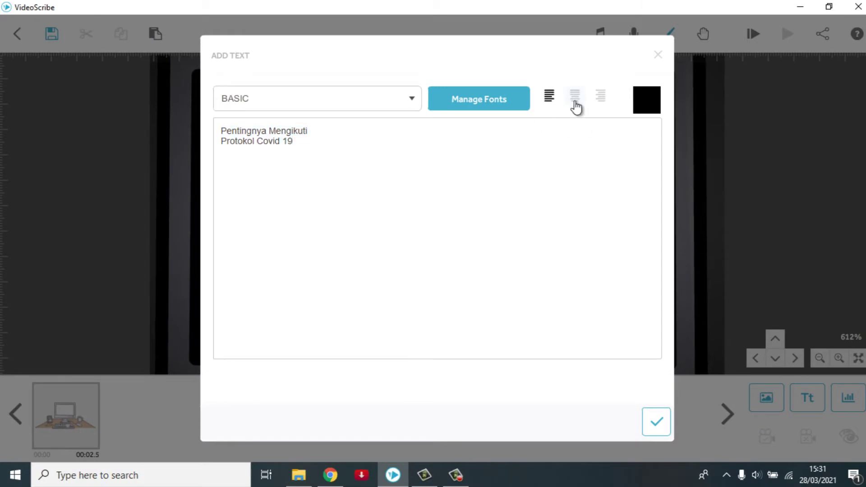
click(574, 98)
click(641, 110)
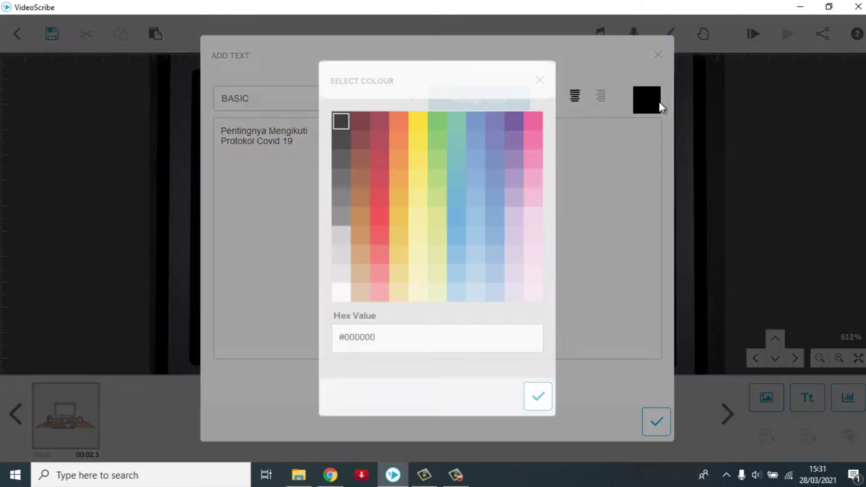
click(397, 126)
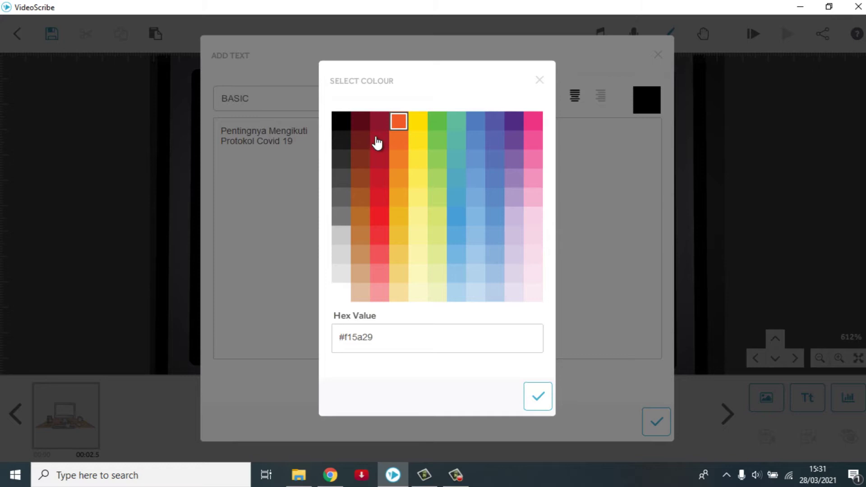
click(538, 396)
click(351, 107)
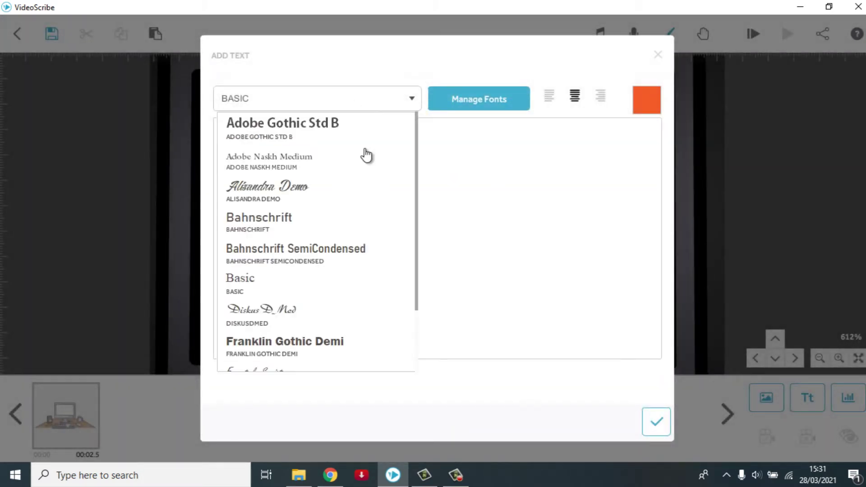
click(282, 352)
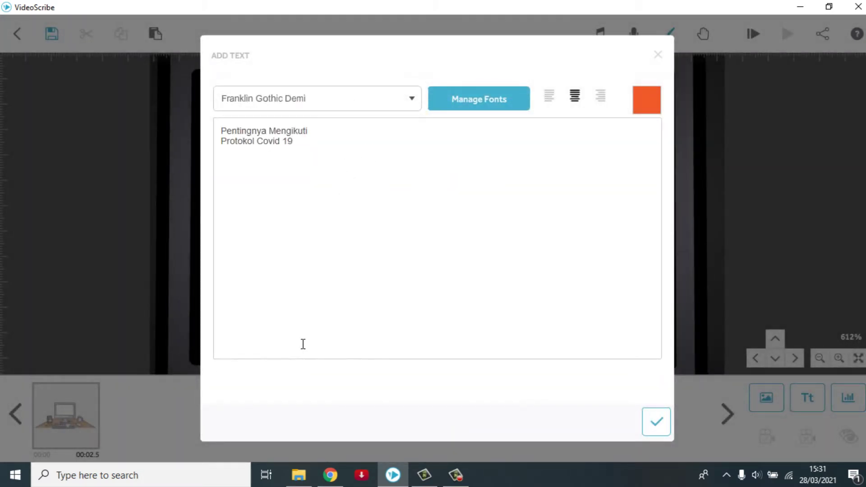
Place the title and move it up near the top edge of the monitor screen, slightly resized
click(655, 421)
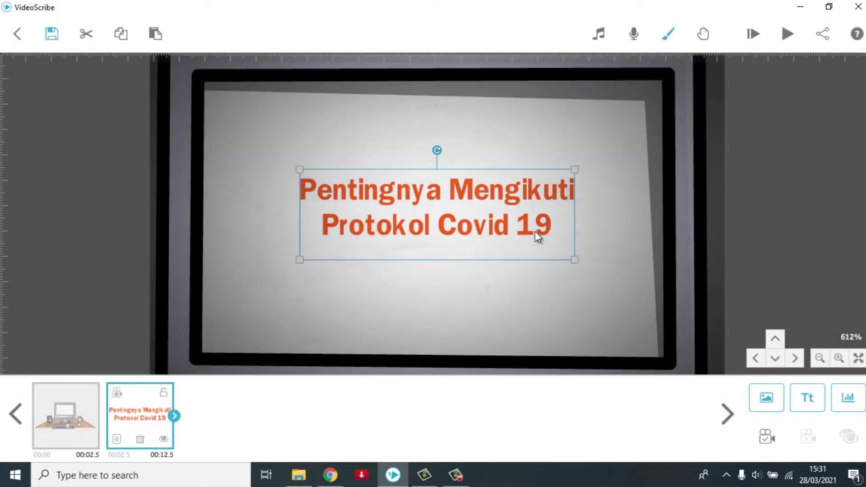
drag(535, 231, 542, 172)
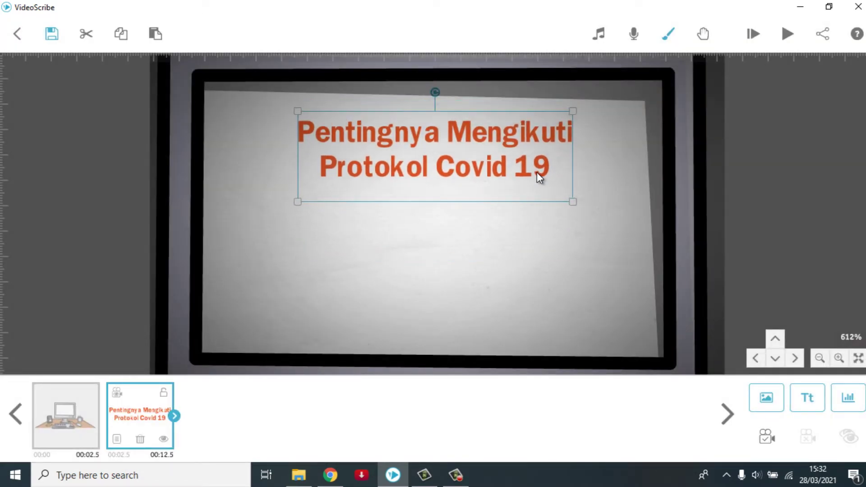
drag(574, 199, 561, 198)
drag(502, 172, 500, 158)
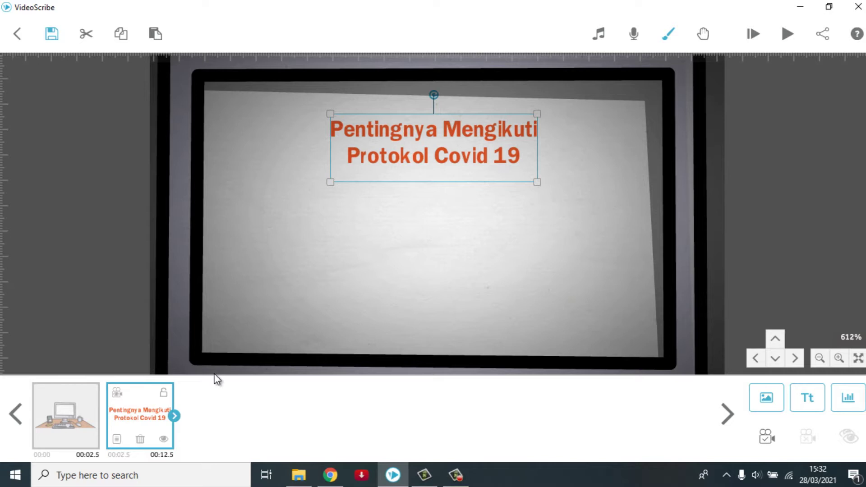
Set the title's animation time to 4 seconds
click(174, 417)
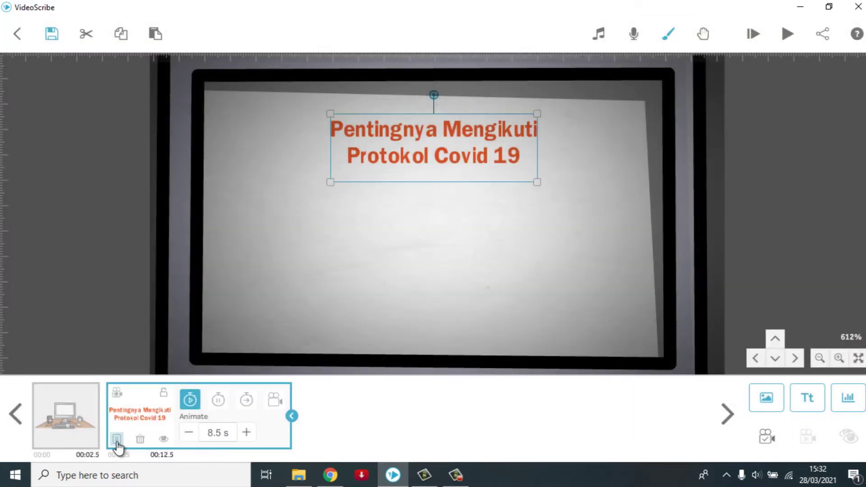
click(214, 434)
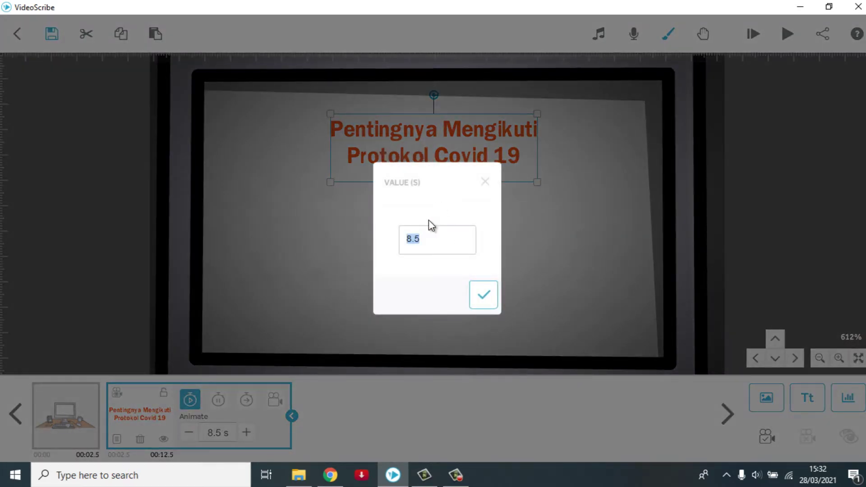
text(4)
click(481, 299)
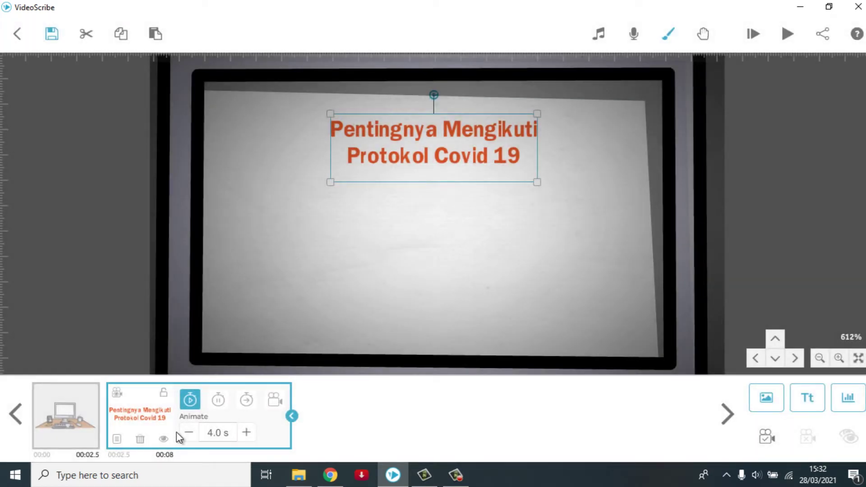
Give the title a drop shadow (120 angle, 4 offset, 30 opacity, 4 blur)
click(117, 438)
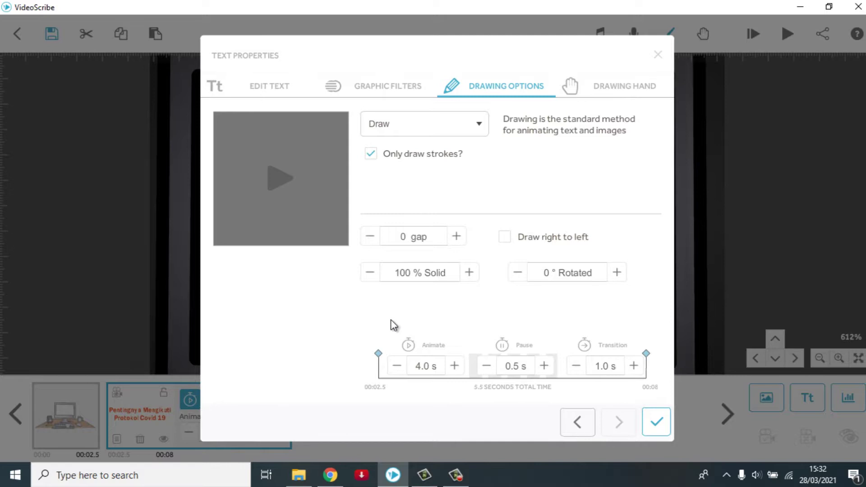
click(384, 89)
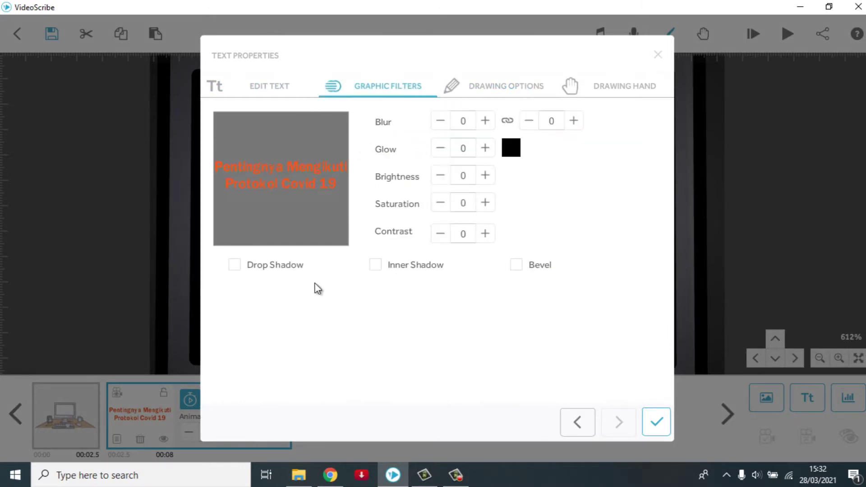
click(234, 265)
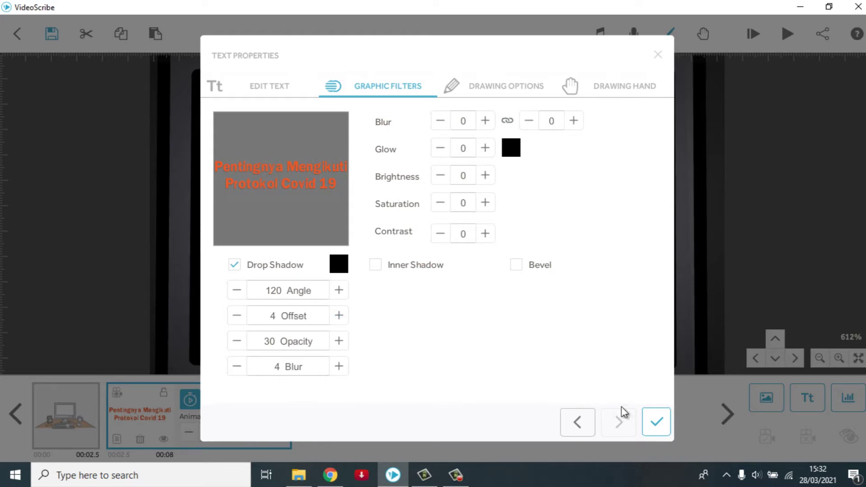
click(656, 422)
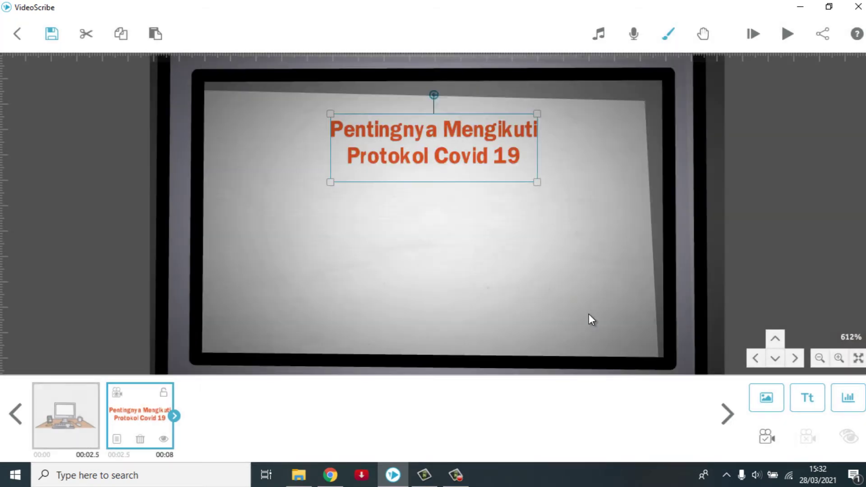
Set and then clear the title's camera position, and deselect the title
click(764, 438)
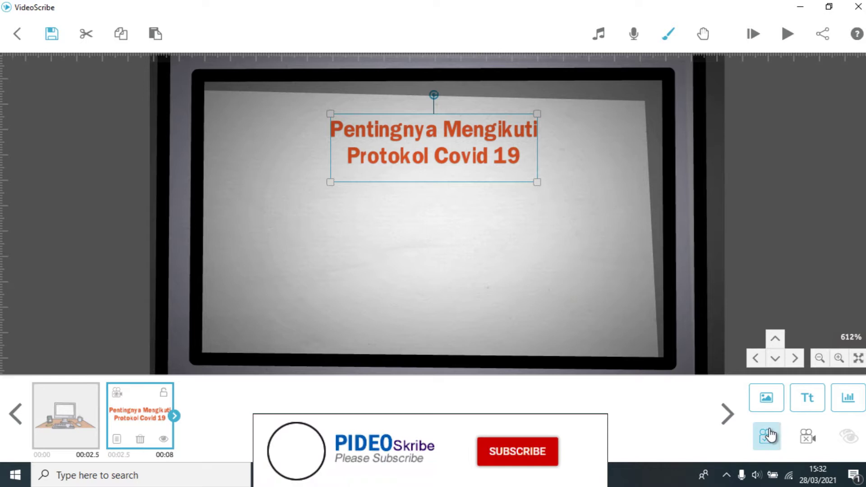
click(804, 437)
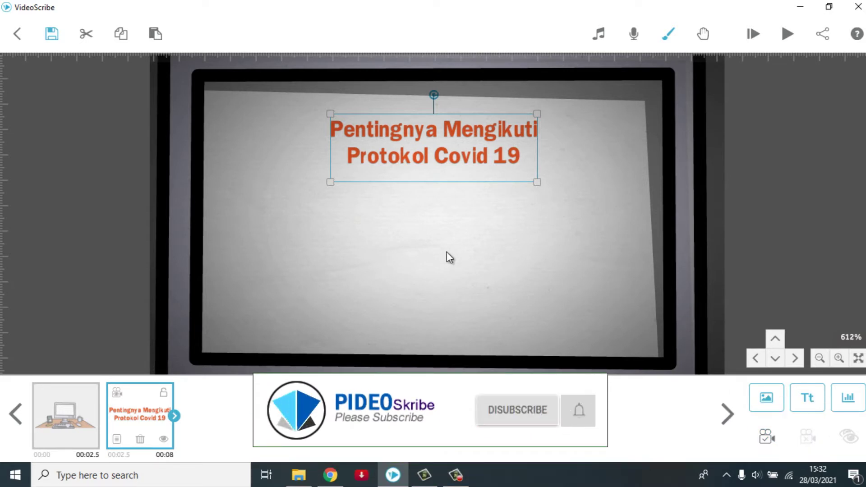
click(411, 228)
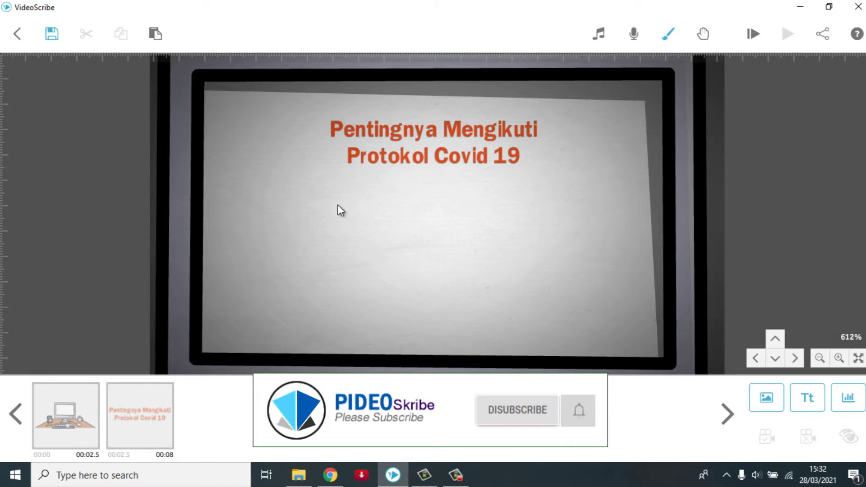
Add the face mask image, shrunk and placed on the left below the title
click(766, 400)
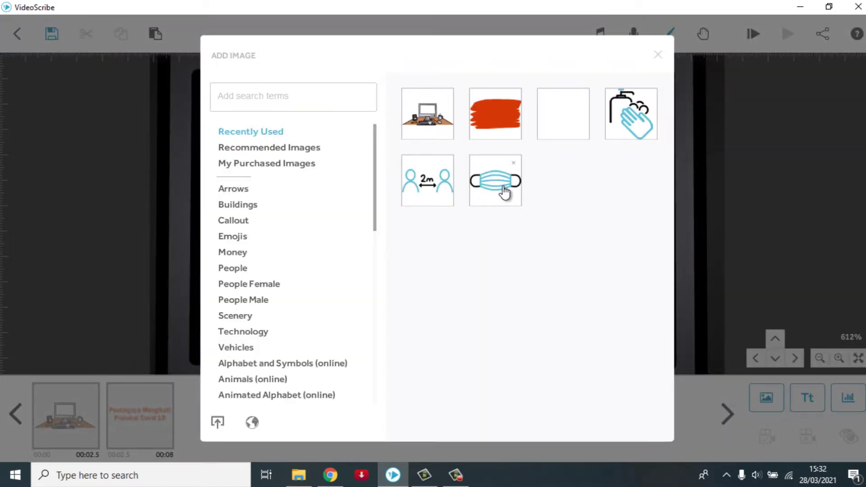
click(504, 192)
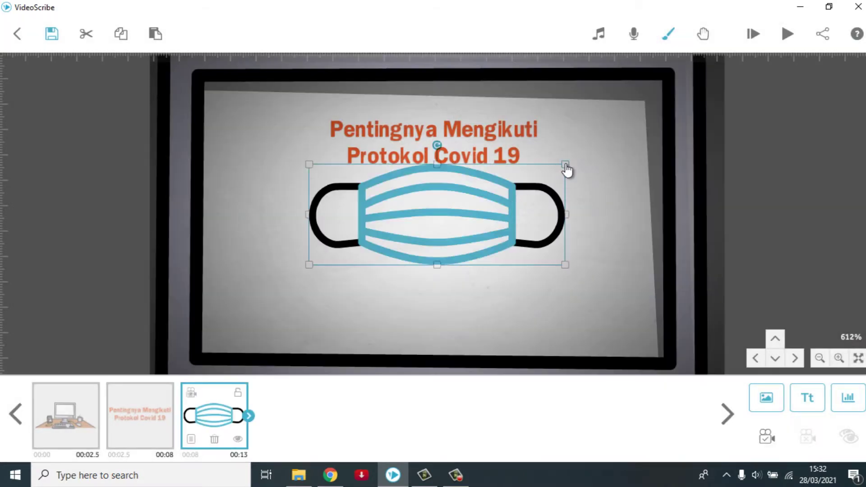
drag(567, 170, 507, 199)
drag(433, 227, 303, 251)
drag(367, 213, 337, 218)
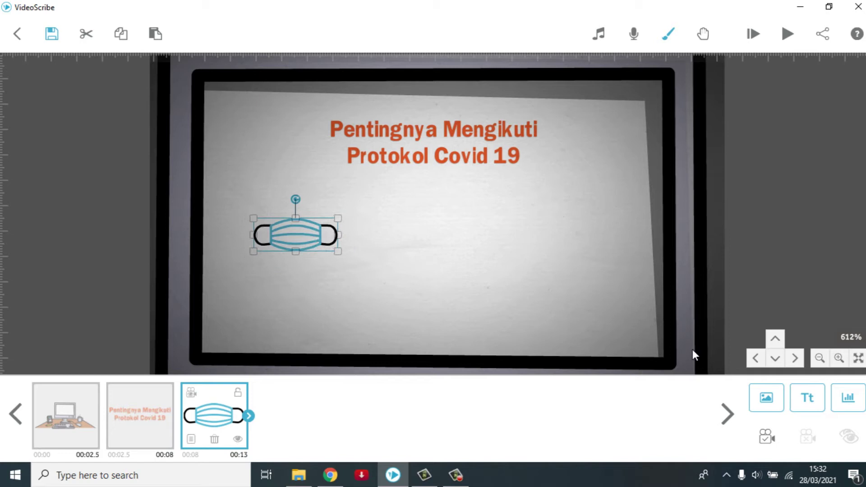
Add the 2m social distancing image, shrunk and placed beside the mask
click(766, 398)
click(500, 188)
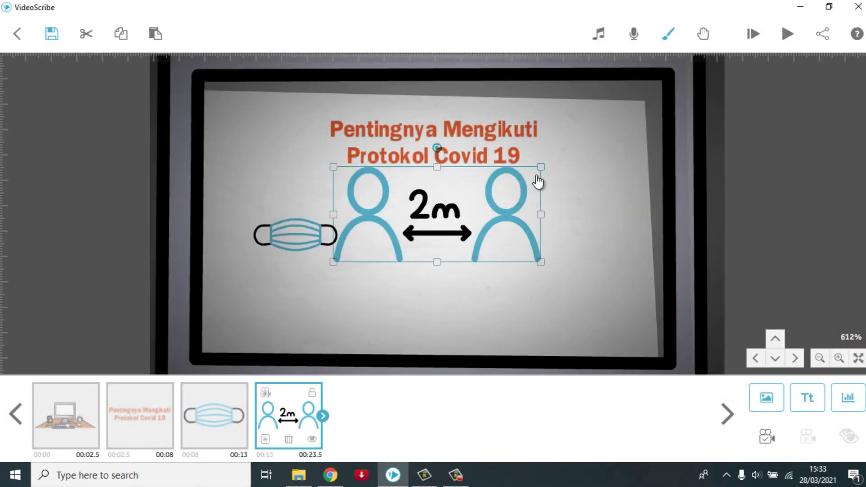
drag(538, 182, 483, 205)
drag(467, 234, 471, 244)
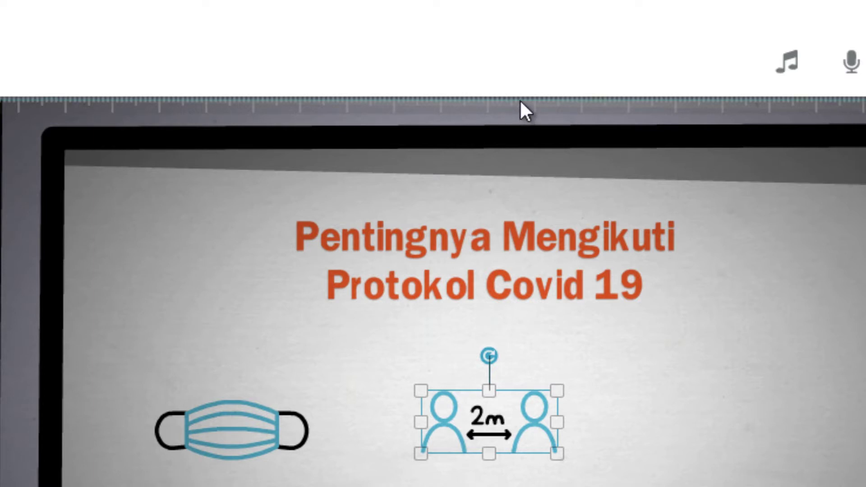
Pull a horizontal alignment guide and add the hand-washing image, shrunk, on the right
drag(519, 103, 530, 383)
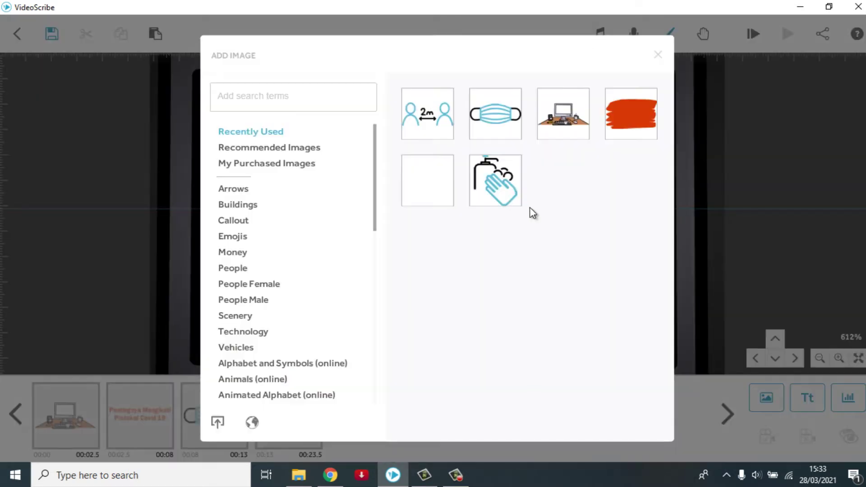
click(508, 194)
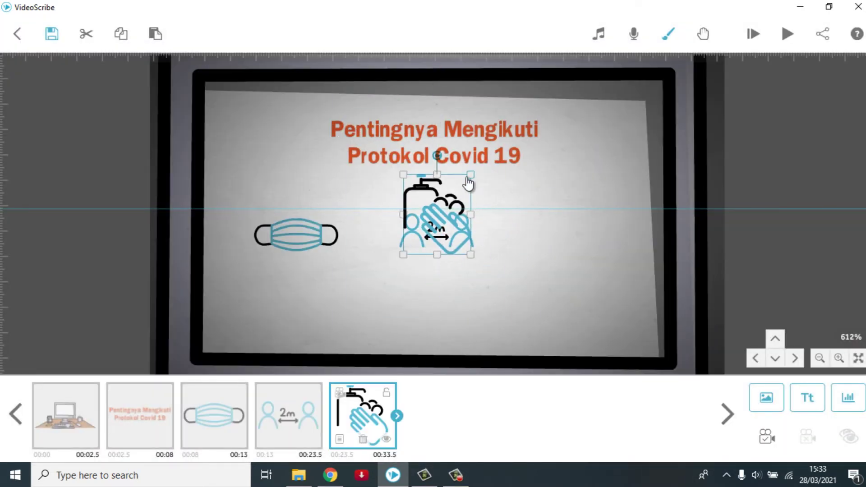
drag(468, 182, 579, 246)
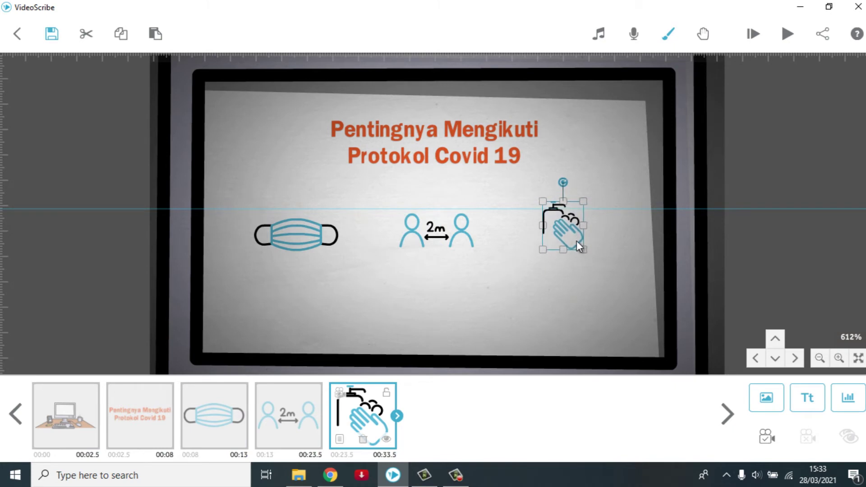
click(311, 235)
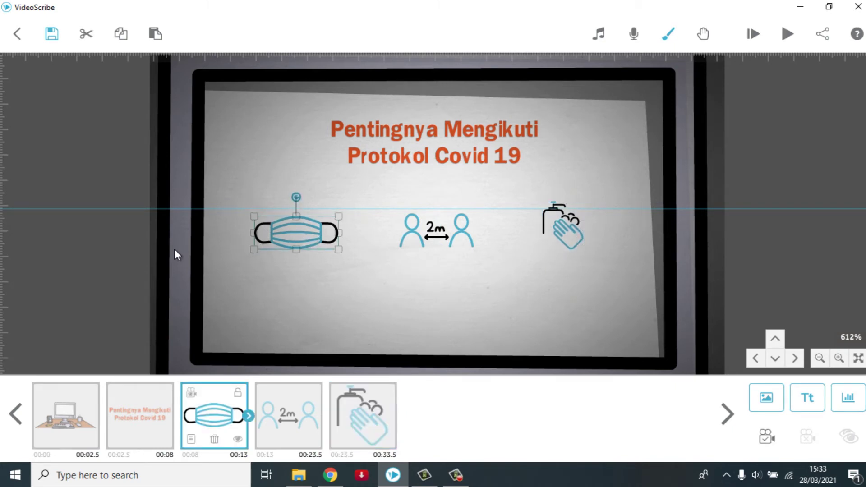
Compare the desk scene's and the title's current camera framings
click(148, 404)
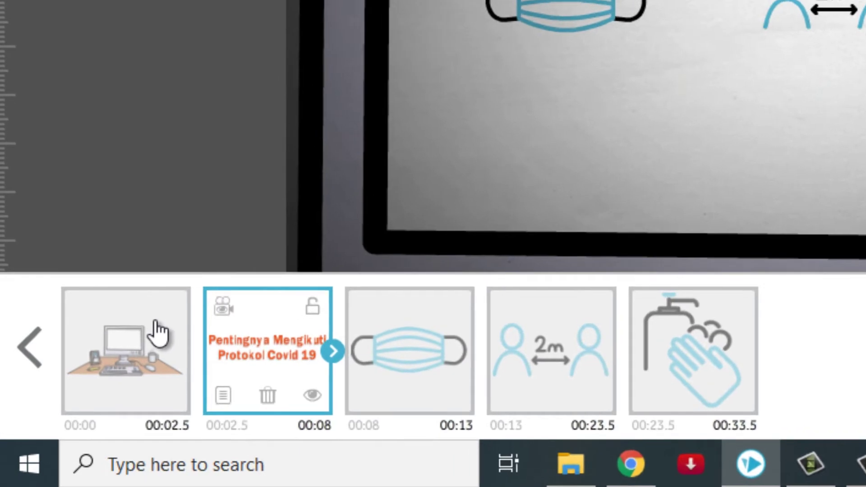
click(98, 362)
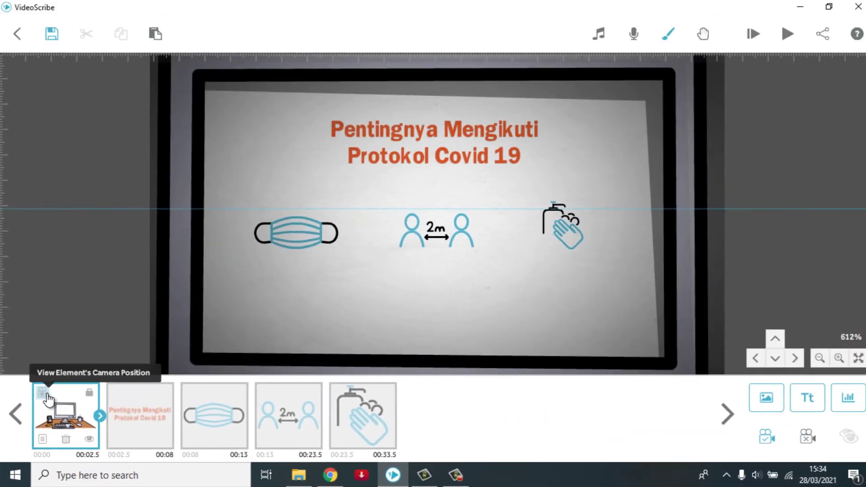
click(47, 395)
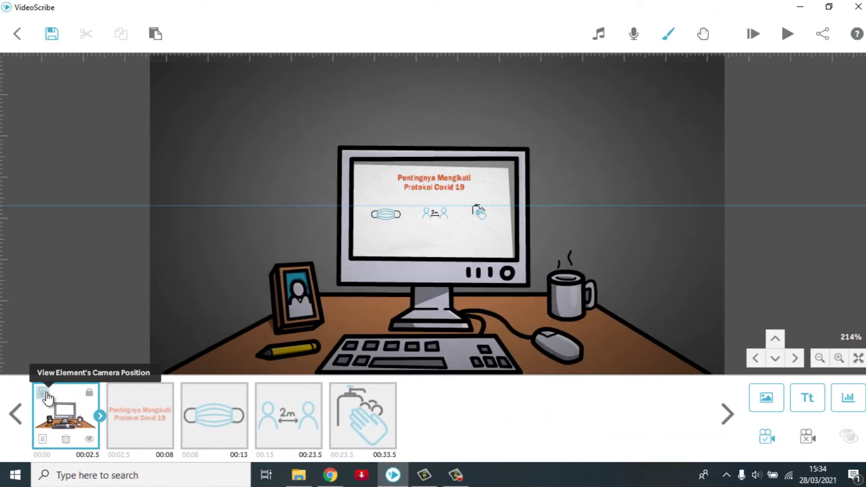
click(121, 404)
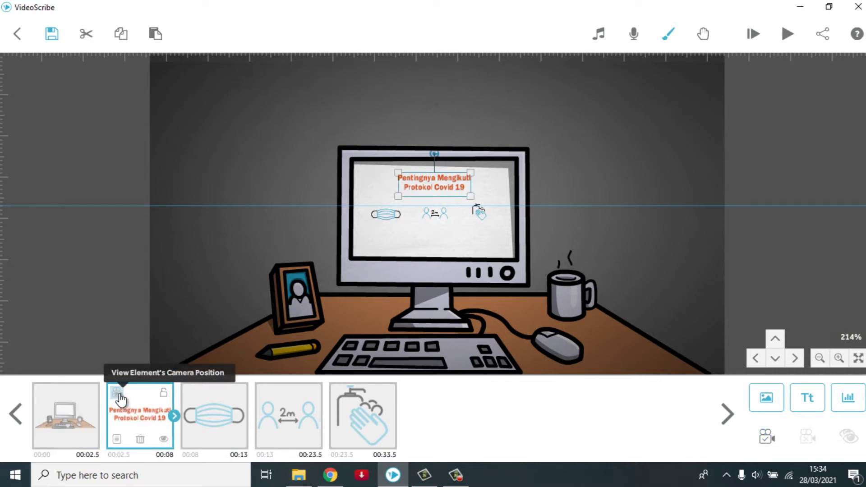
click(118, 395)
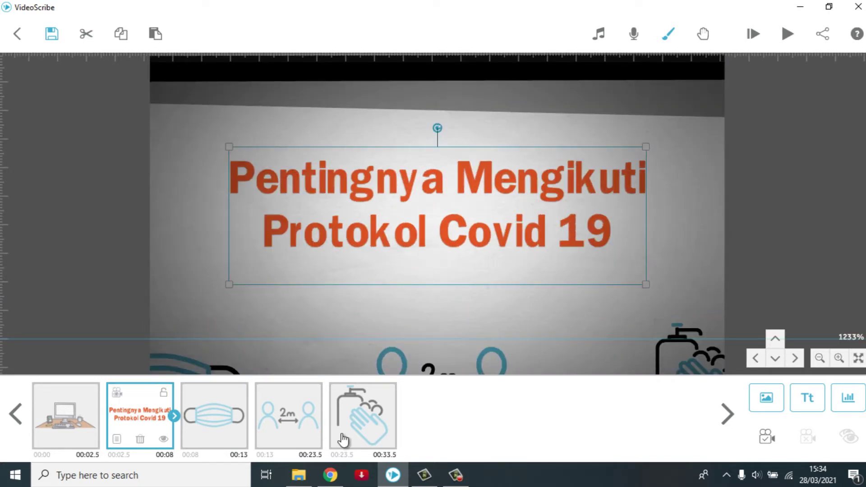
click(771, 444)
Zoom the canvas to 575% so the monitor screen shows the title and three icons
scroll(683, 261, down, 5)
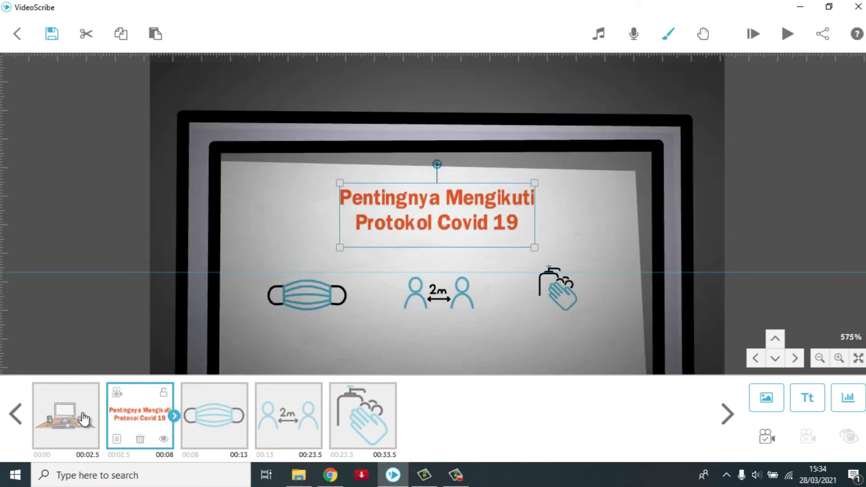
click(82, 418)
scroll(665, 201, down, 1)
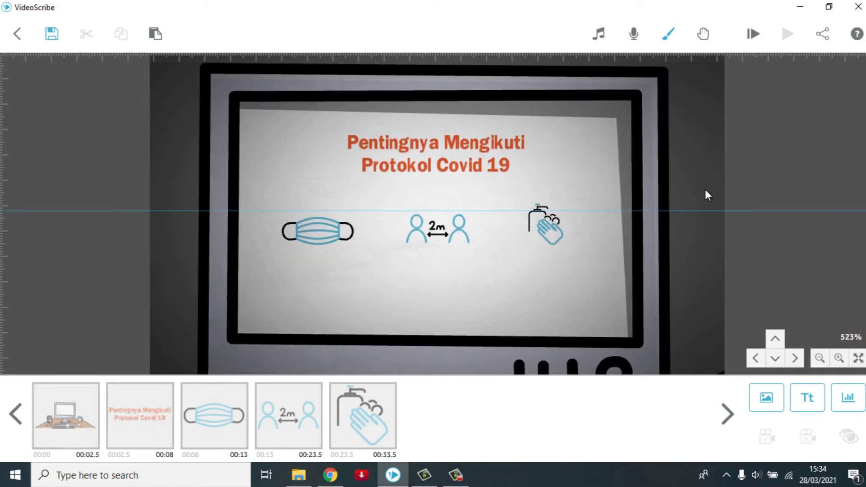
scroll(685, 181, up, 2)
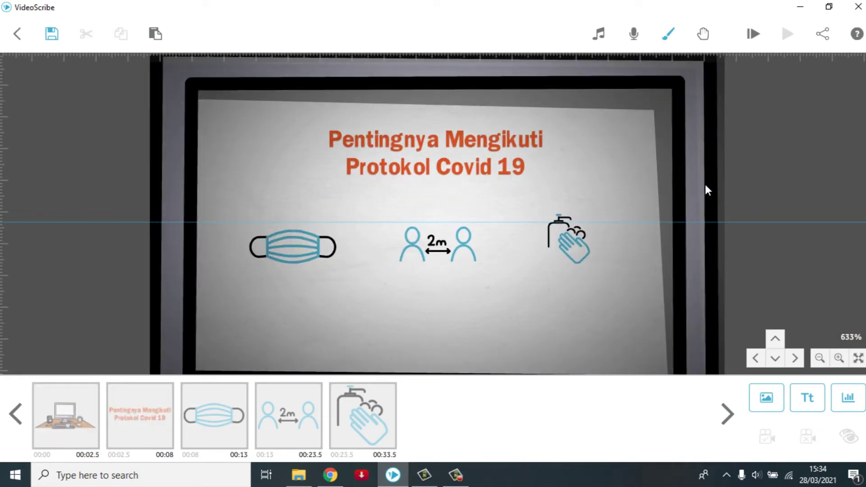
scroll(704, 184, down, 1)
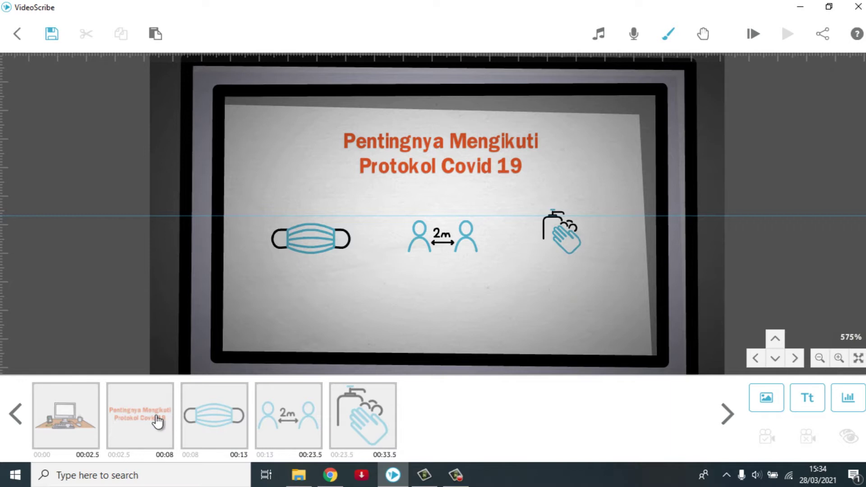
click(138, 419)
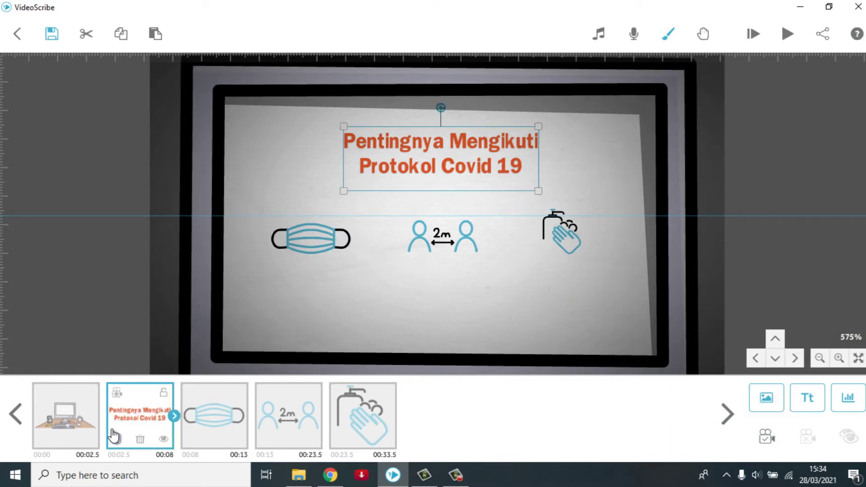
Save this view as the title's camera and preview the desk and title framings
click(765, 440)
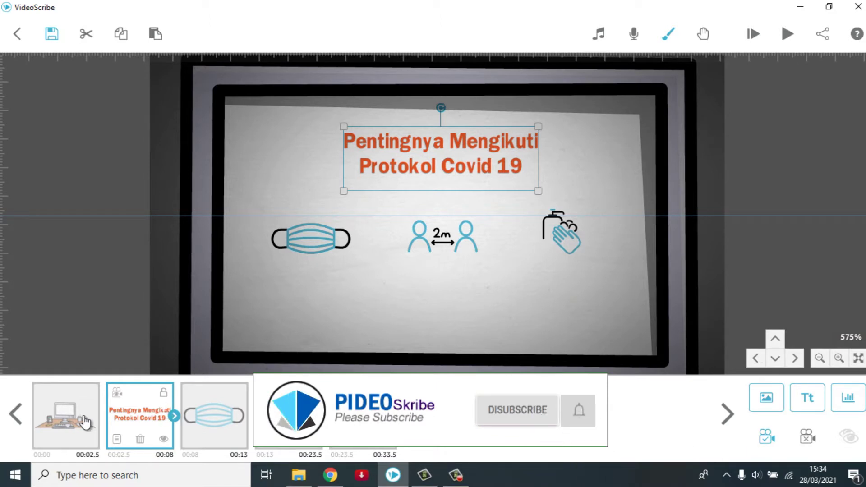
click(62, 402)
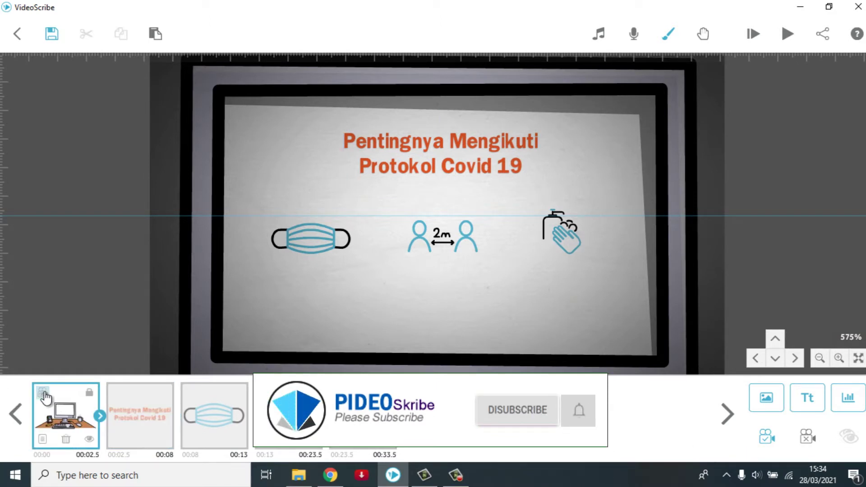
click(43, 393)
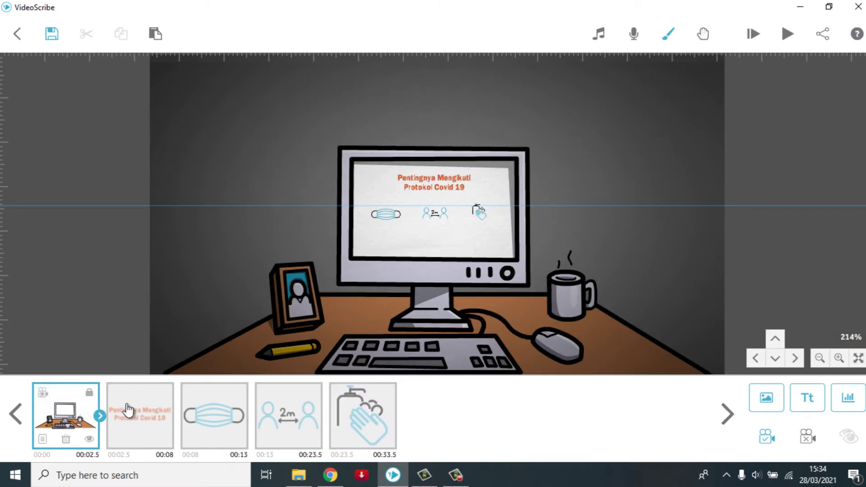
click(128, 411)
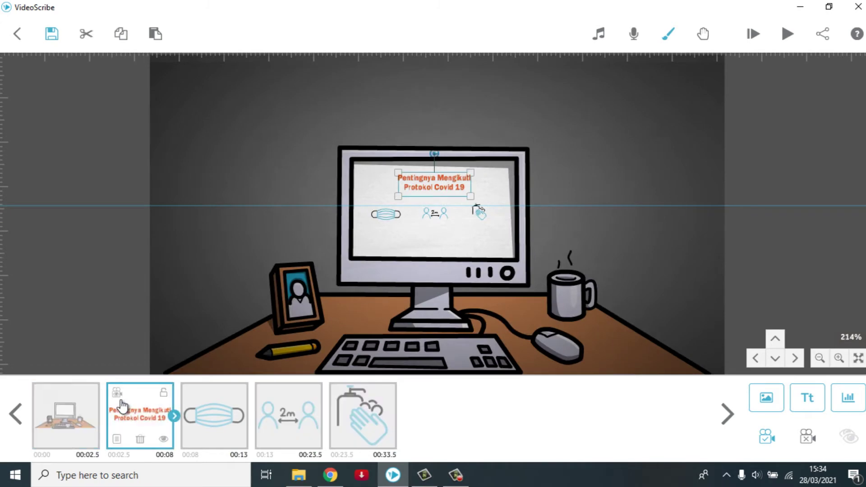
click(117, 394)
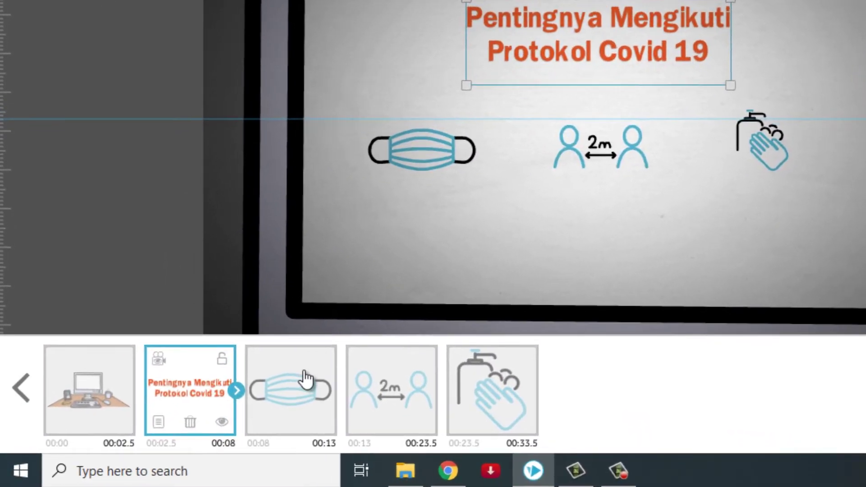
Switch between the mask's and the title's camera framings, ending on the mask close-up
click(291, 396)
click(258, 360)
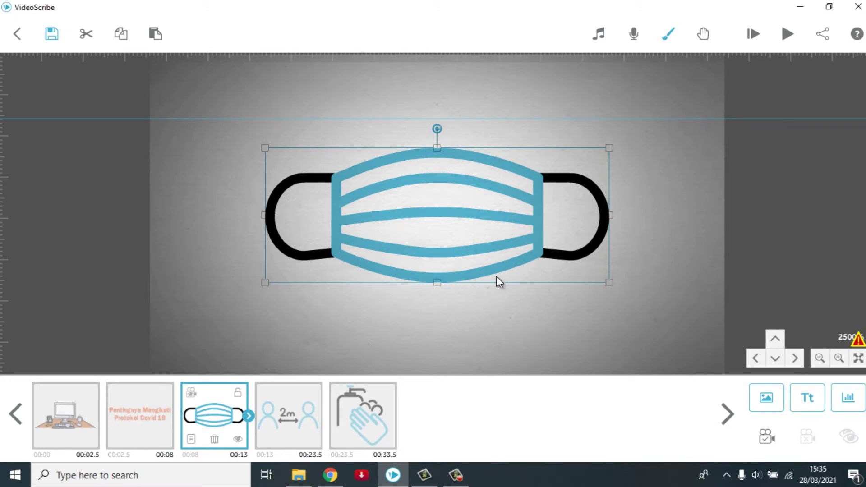
click(117, 393)
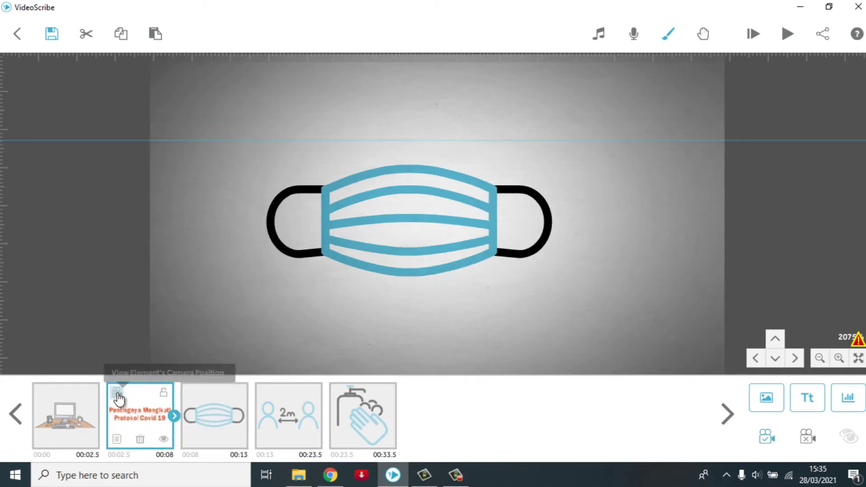
click(117, 393)
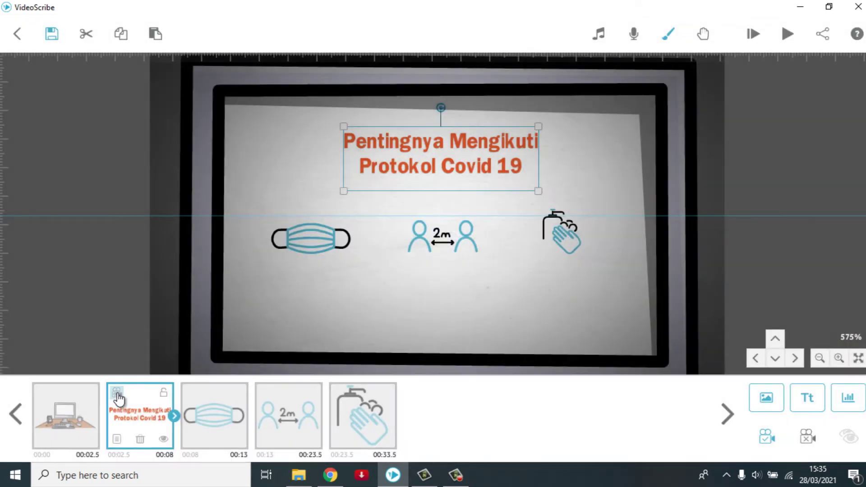
click(203, 406)
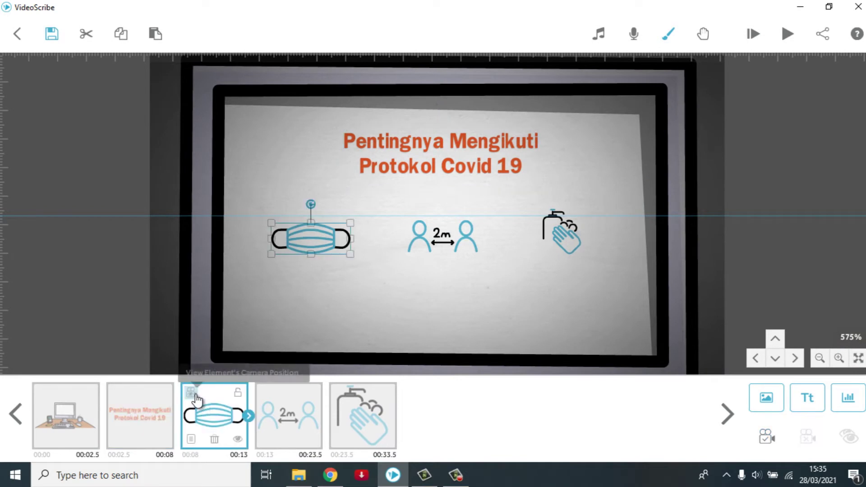
click(191, 393)
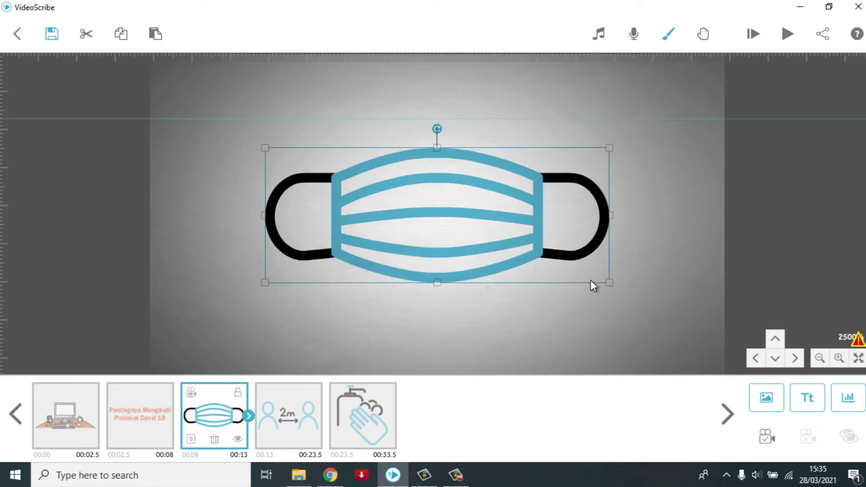
Pan the view up three steps to leave space below the mask, then deselect
click(775, 339)
click(776, 339)
click(775, 339)
click(509, 309)
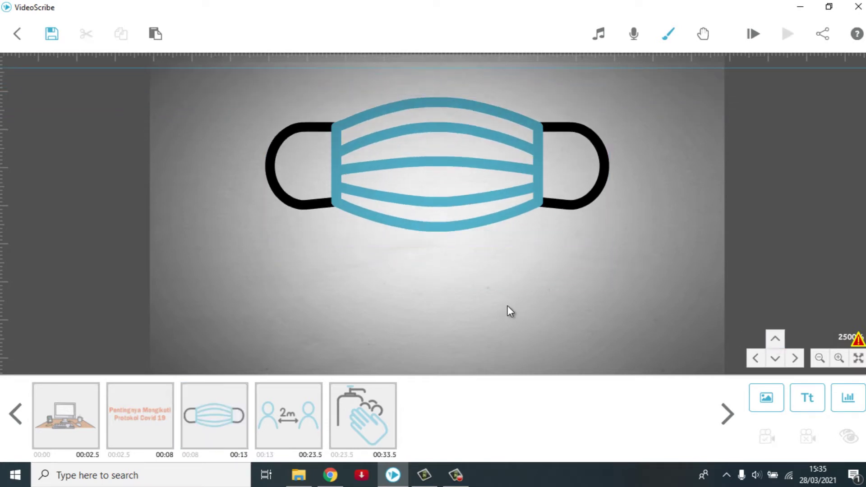
Add a centre-aligned 'Gunakan Masker' text in purple-blue #5458a6 and move it below the mask
click(807, 397)
text(Gunakan Masker)
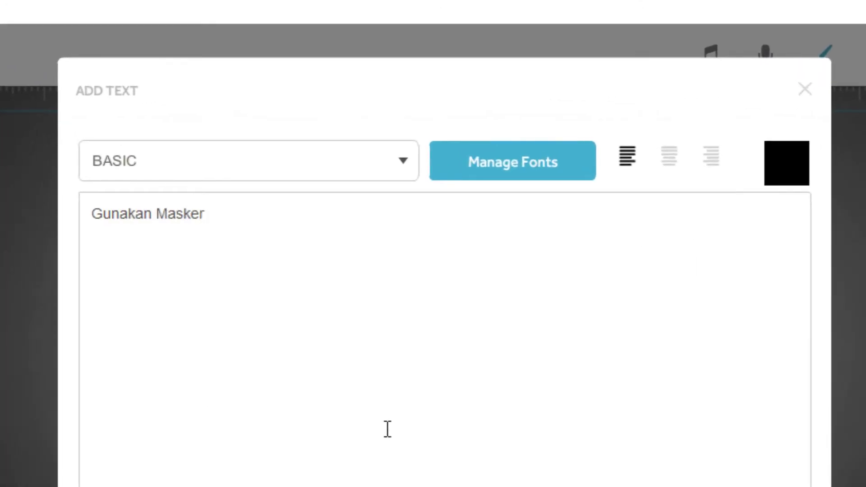
click(668, 164)
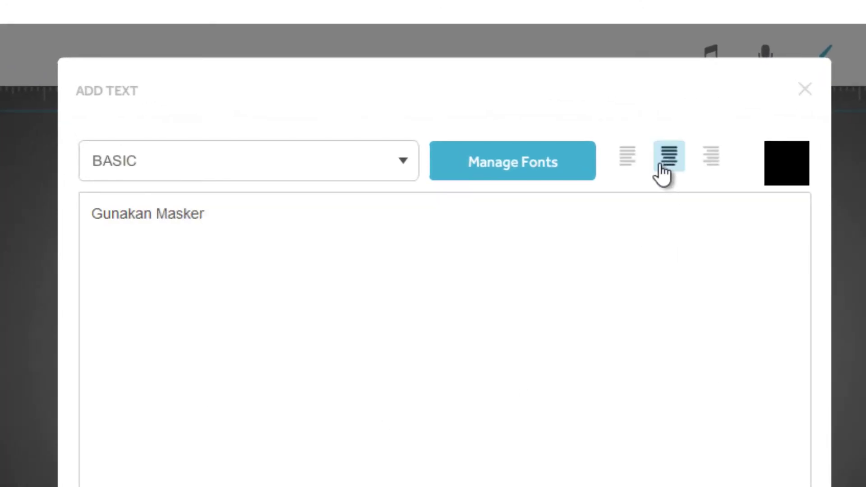
click(796, 178)
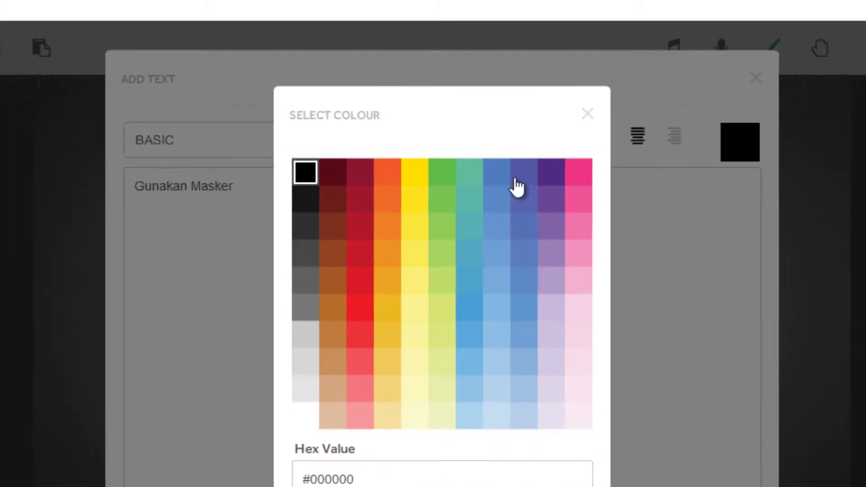
click(529, 207)
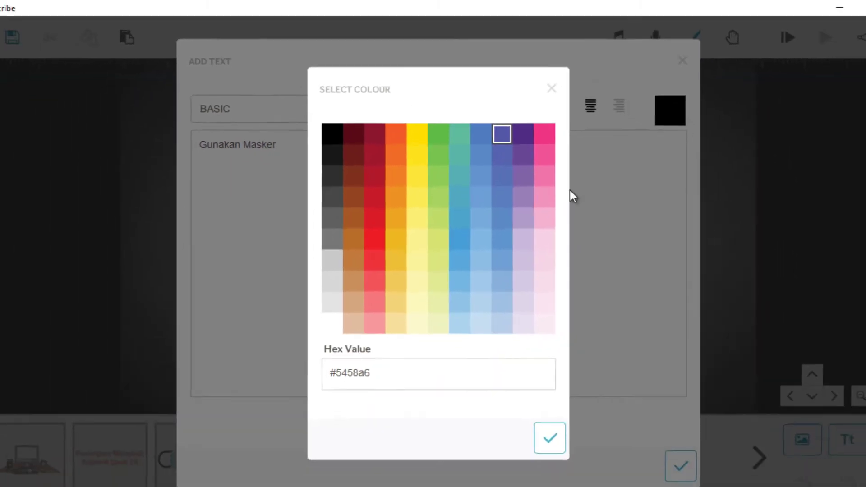
click(536, 399)
click(646, 426)
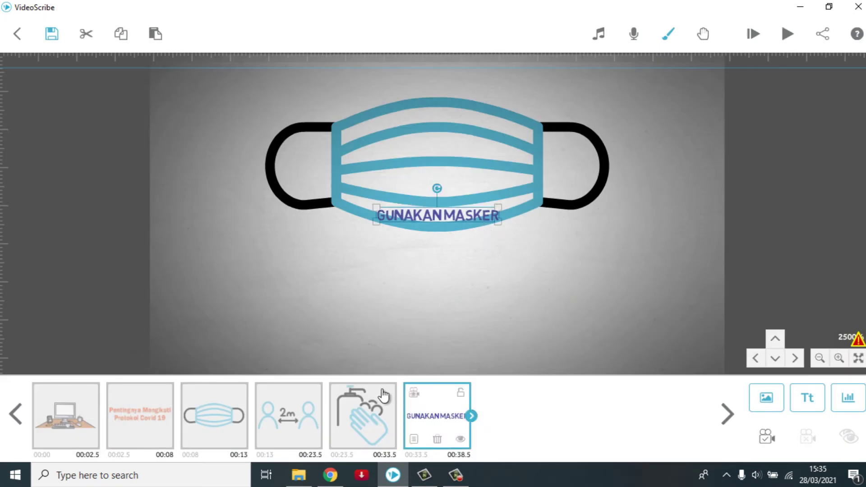
drag(466, 225, 461, 299)
Change the caption font to Bahnschrift SemiCondensed, then enlarge it and centre it under the mask
click(416, 444)
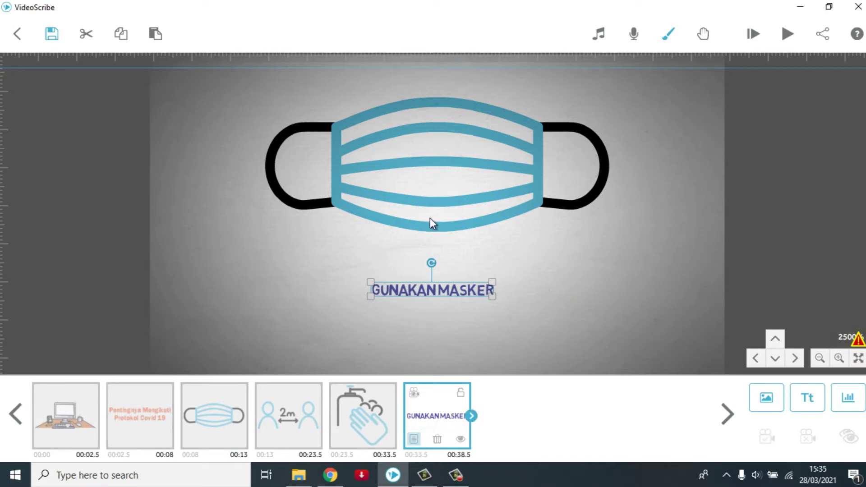
click(296, 95)
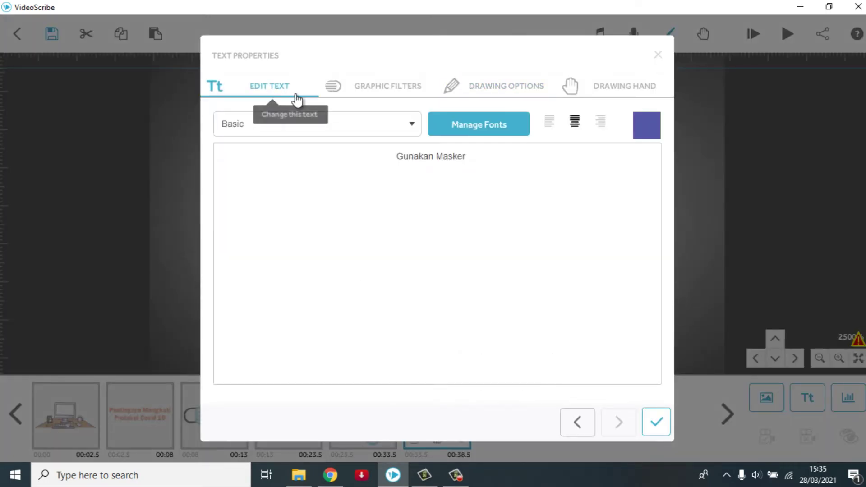
click(397, 124)
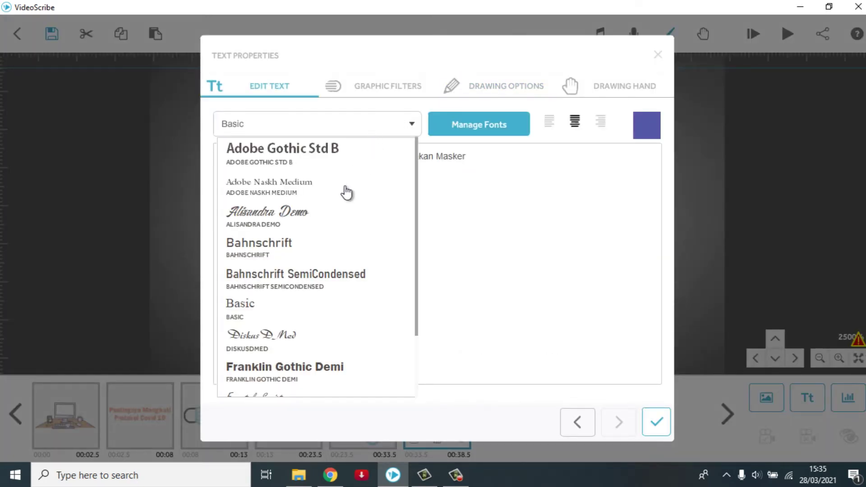
click(295, 284)
click(657, 427)
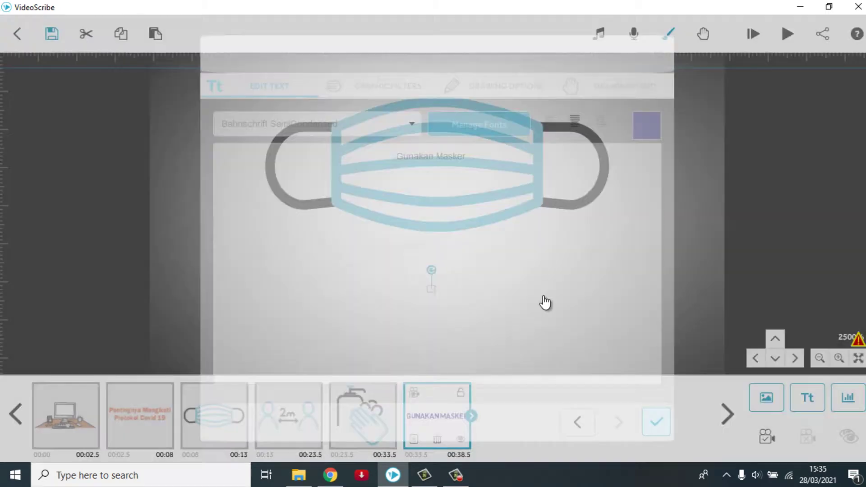
drag(521, 318, 597, 337)
drag(527, 284, 542, 295)
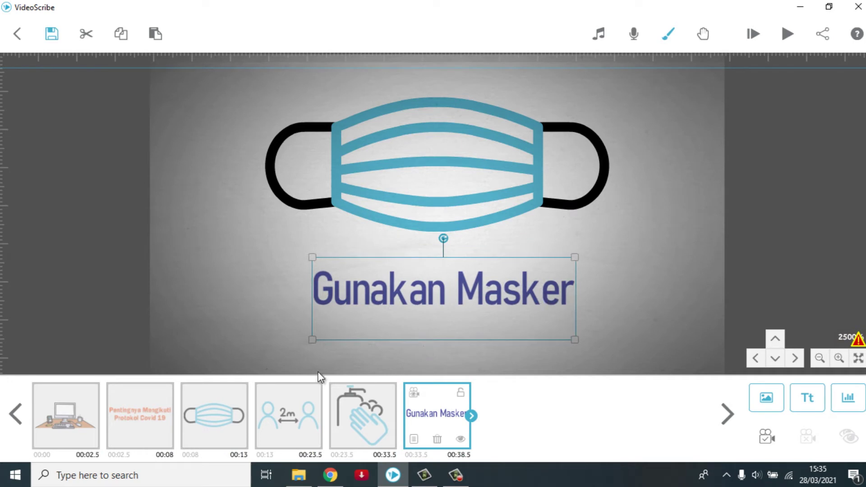
click(148, 415)
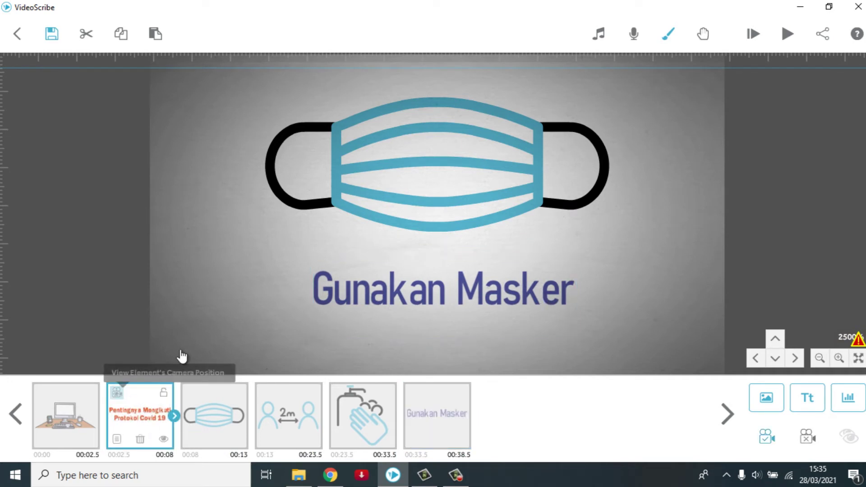
Copy and paste the Gunakan Masker caption, shifting the copy under the 2m icon
click(329, 269)
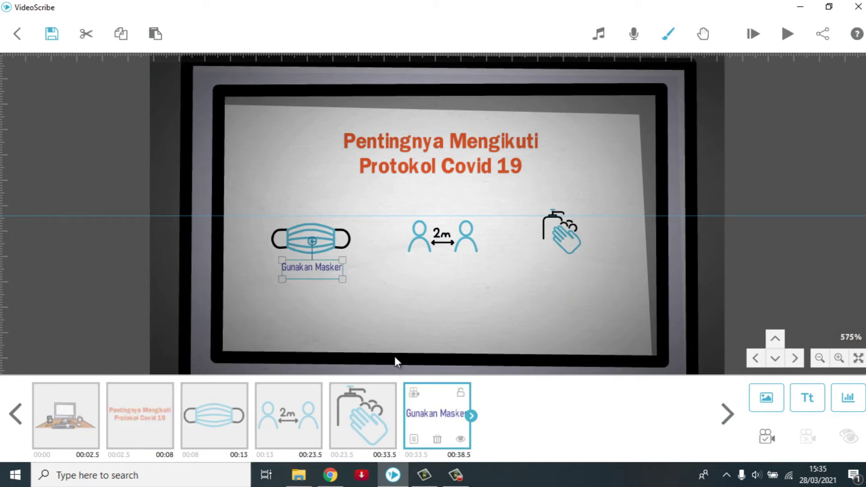
click(122, 35)
click(155, 34)
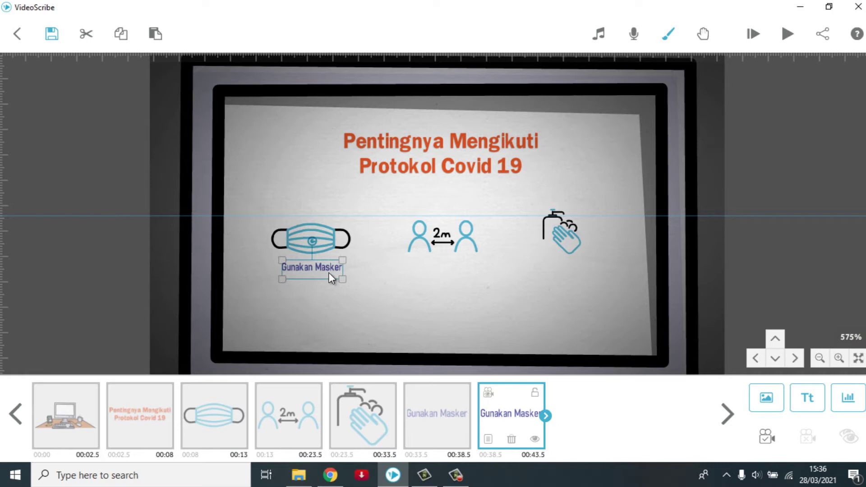
key(Right)
key(Right)
key(Right)
key(Right)
key(Right)
key(Right)
key(Right)
key(Right)
key(Right)
key(Right)
key(Right)
key(Right)
key(Right)
key(Right)
key(Right)
key(Right)
key(Right)
key(Right)
key(Right)
key(Right)
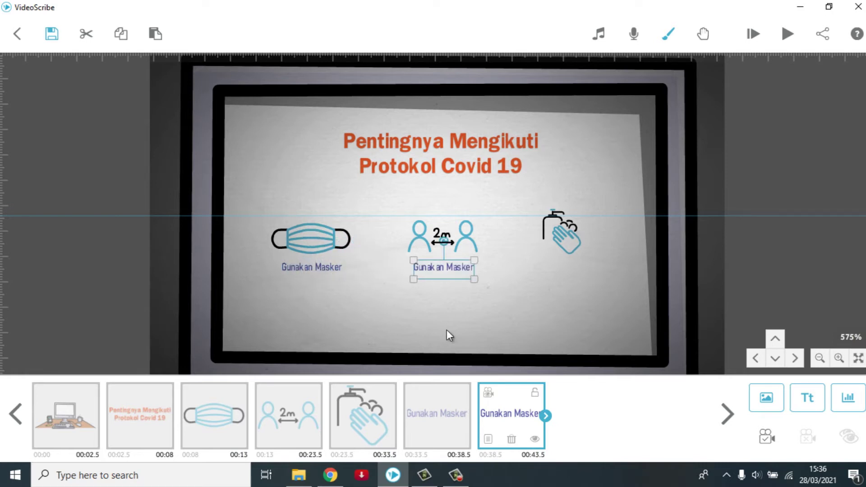
Paste another copy of the caption and nudge it until it is centred under the handwashing icon
click(120, 34)
click(155, 34)
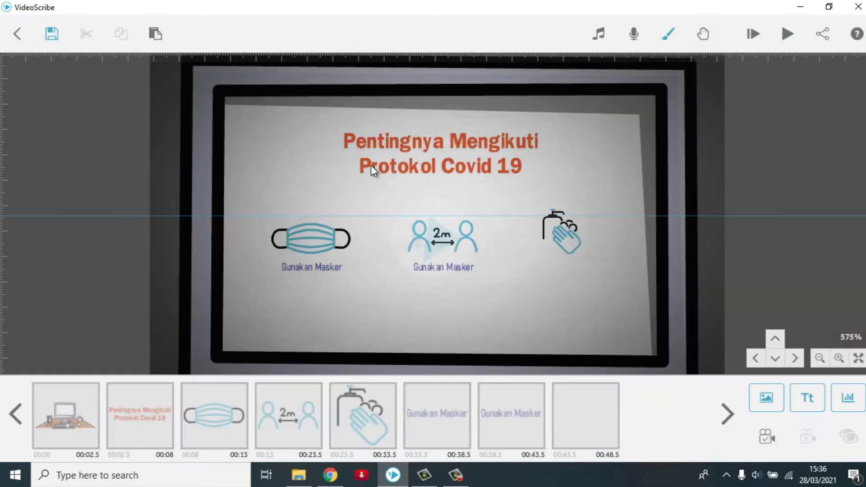
key(Right)
key(Right)
key(Right)
key(Right)
key(Right)
key(Right)
key(Right)
key(Right)
key(Right)
key(Right)
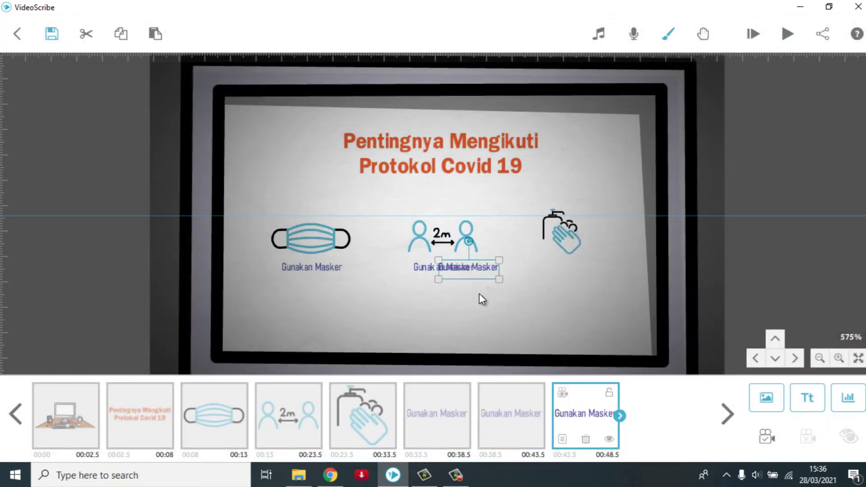
key(Right)
key(Right)
key(Right)
key(Right)
key(Right)
key(Right)
key(Right)
key(Right)
key(Right)
key(Right)
key(Right)
key(Right)
key(Right)
key(Right)
key(Right)
key(Right)
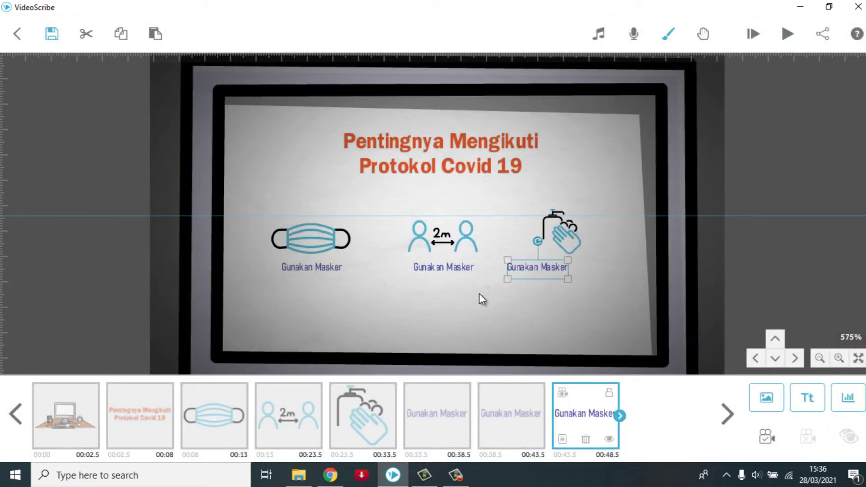
key(Right)
key(Right)
key(Right)
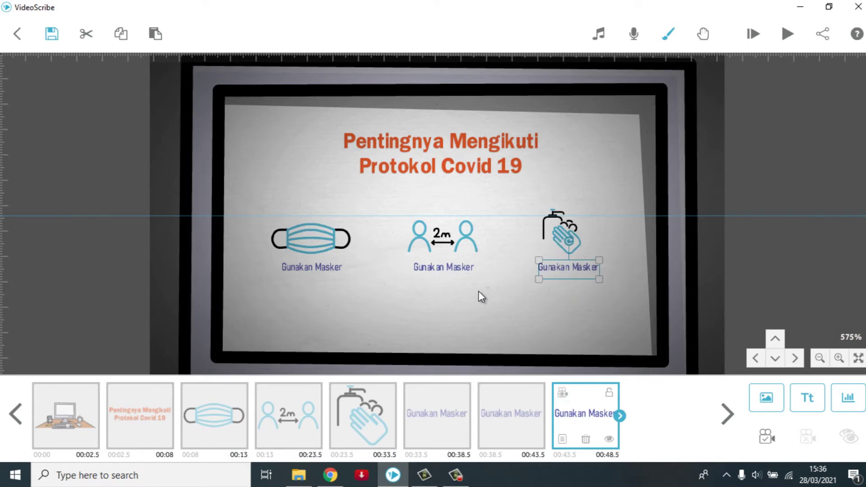
key(Left)
key(Left)
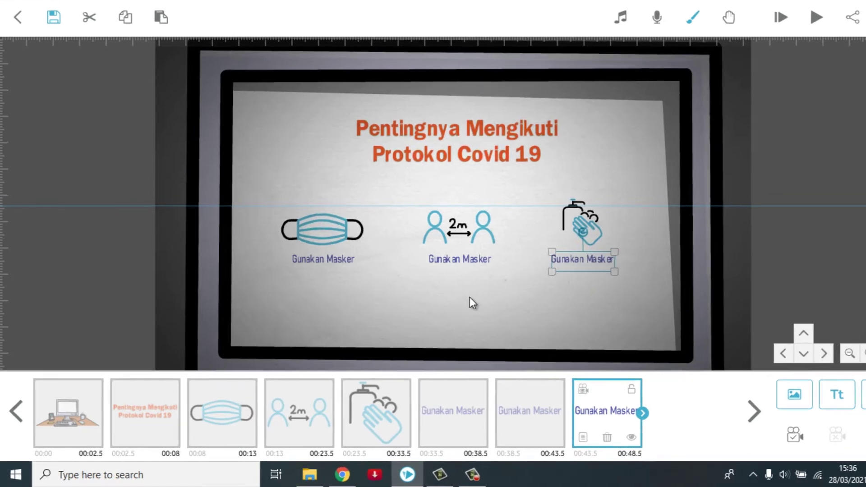
Drag the mask and 2m captions in the timeline so each plays right after its icon
click(462, 417)
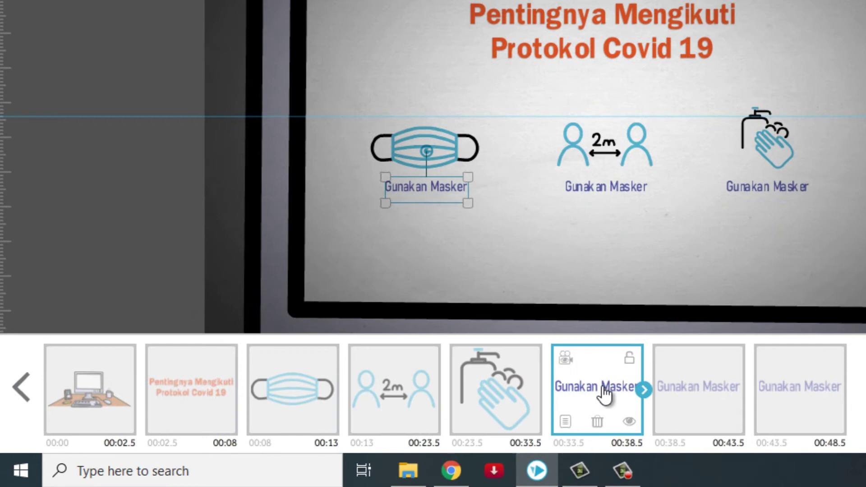
drag(605, 395, 360, 402)
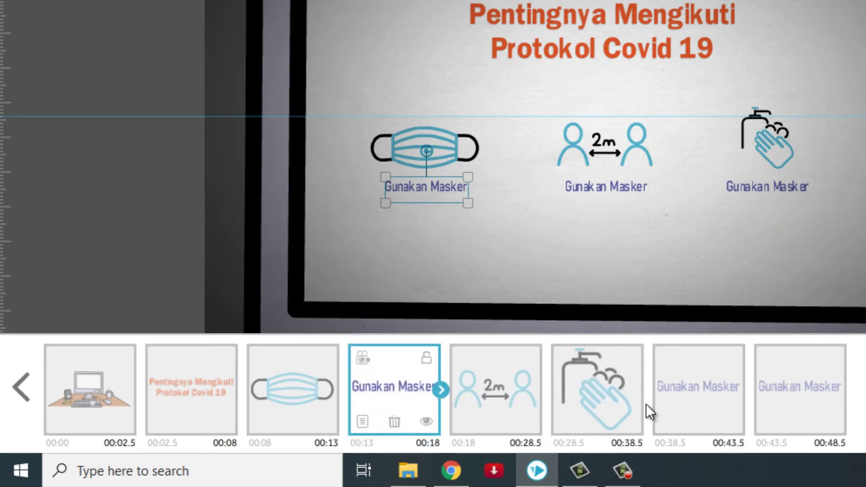
click(692, 405)
drag(691, 392, 560, 406)
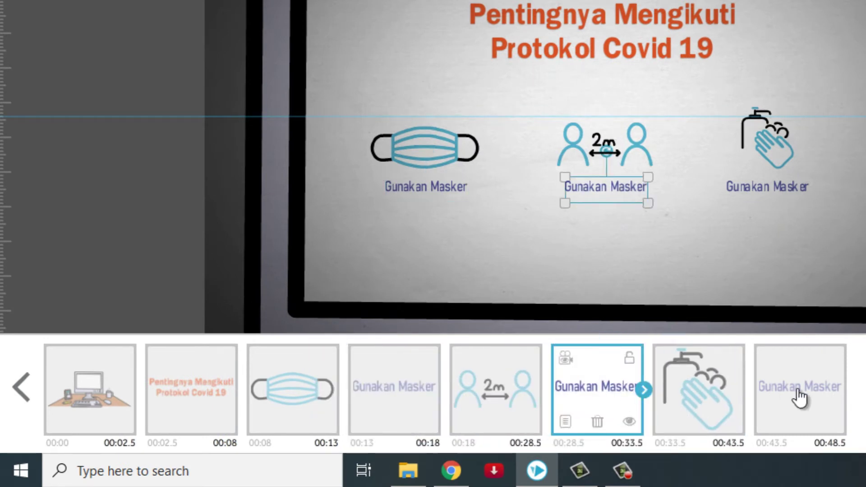
click(819, 403)
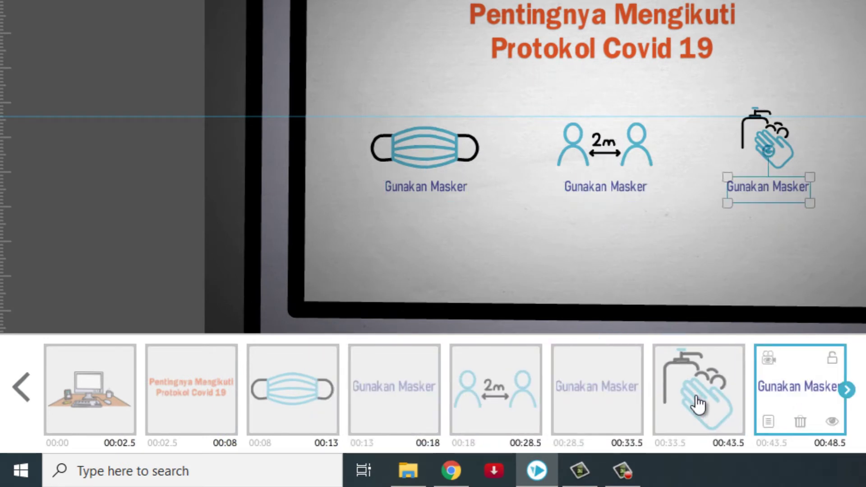
click(406, 409)
click(573, 401)
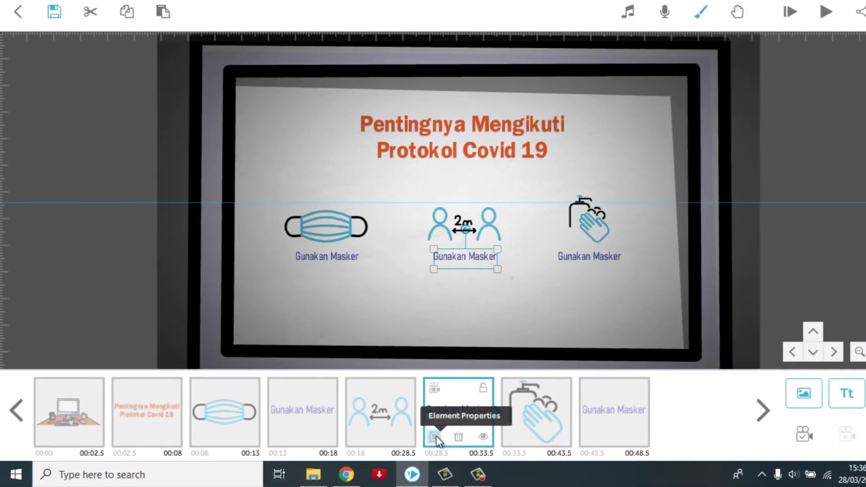
Replace the distancing caption's text with 'Jaga Jarak'
click(435, 437)
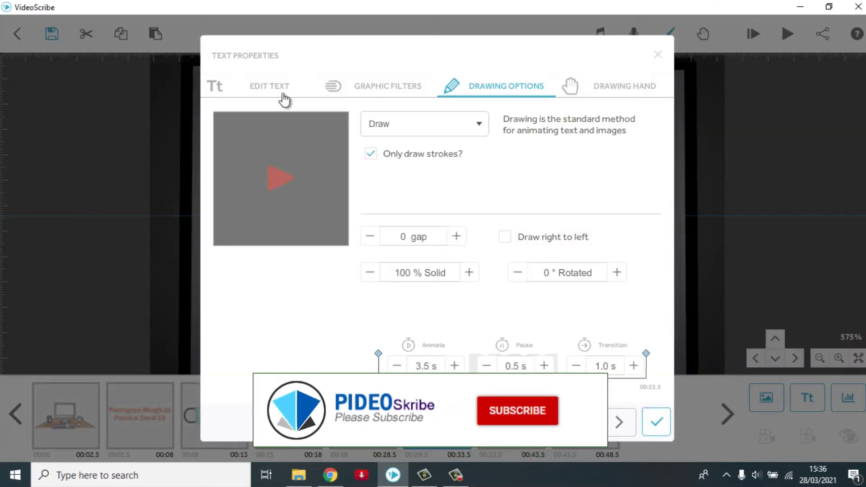
click(279, 91)
key(ctrl+a)
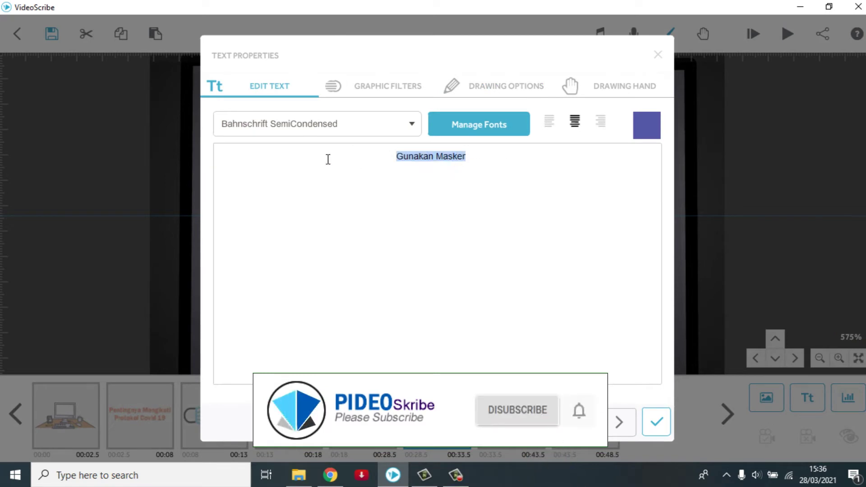
text(Jaga Jarak)
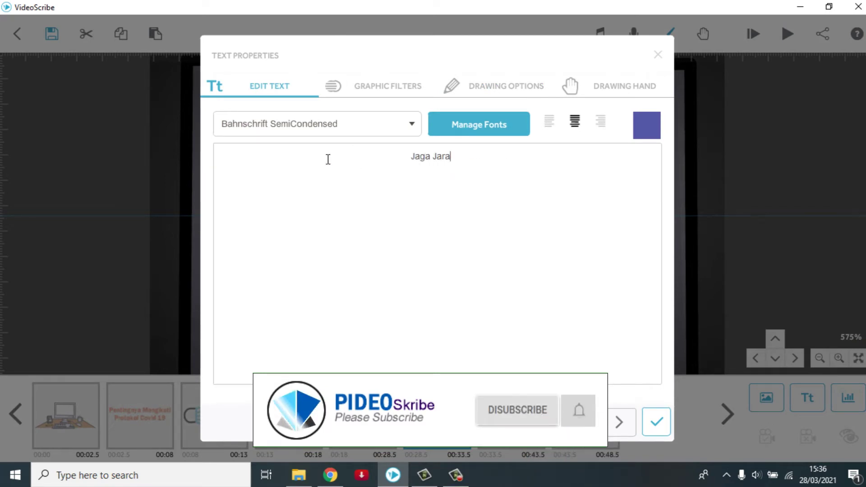
click(655, 425)
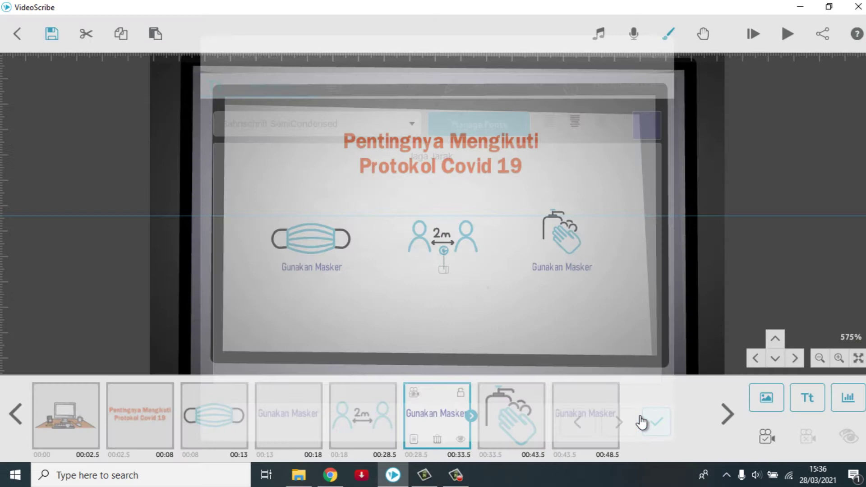
Replace the handwashing caption's text with 'Mencuci Tangan'
click(596, 418)
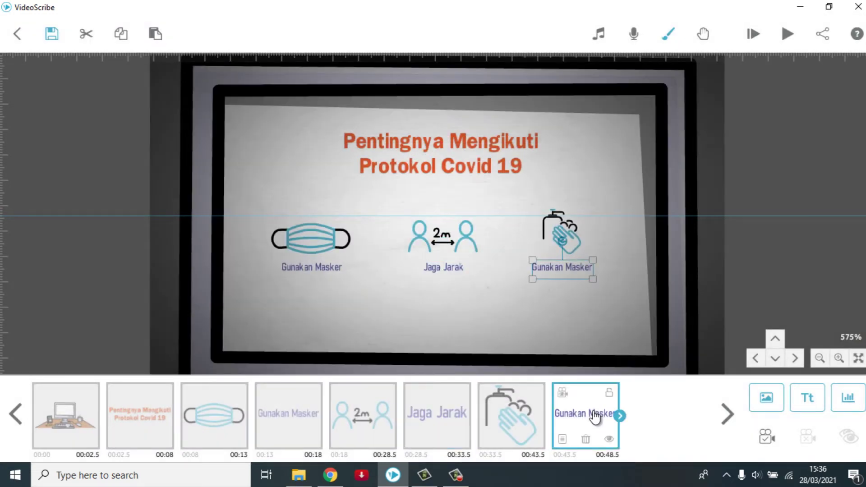
click(562, 439)
click(269, 86)
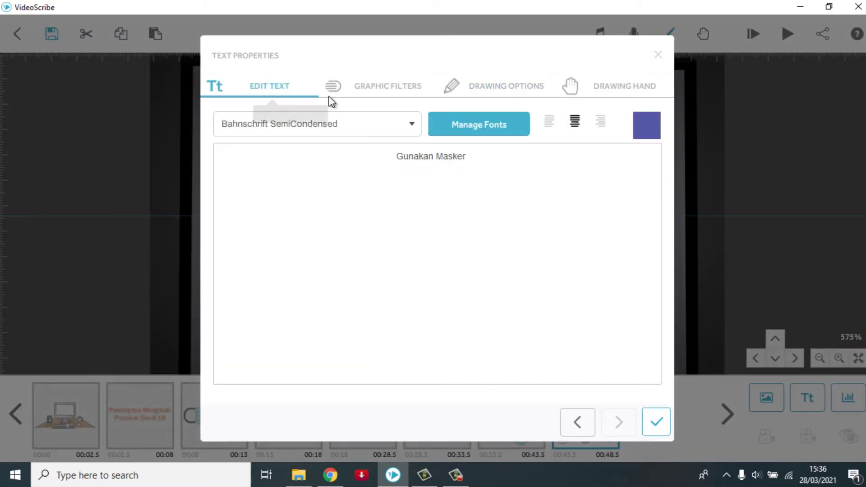
key(ctrl+a)
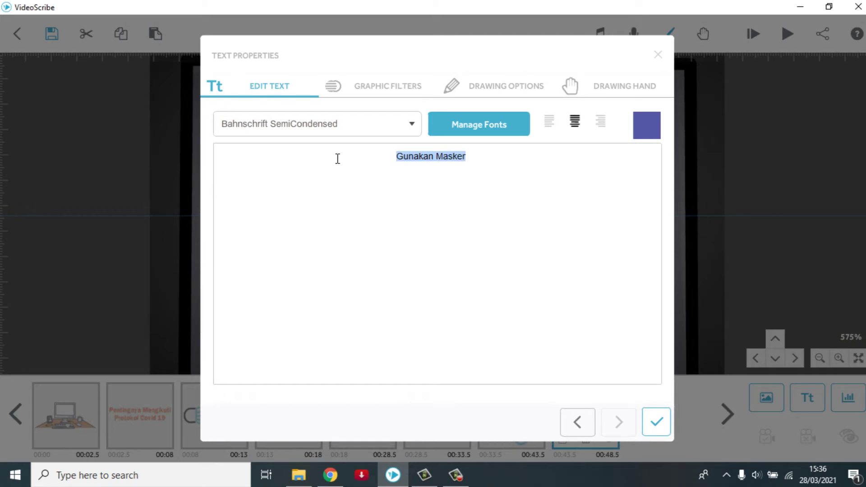
text(Mencuci Tangan)
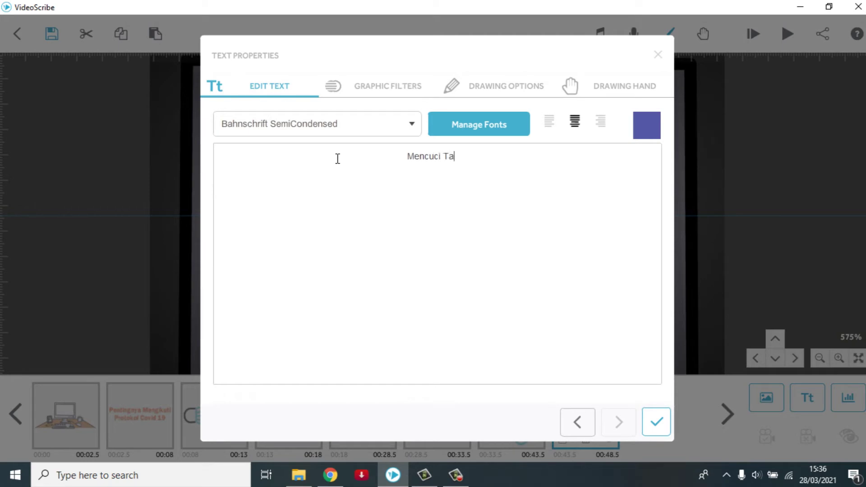
click(656, 421)
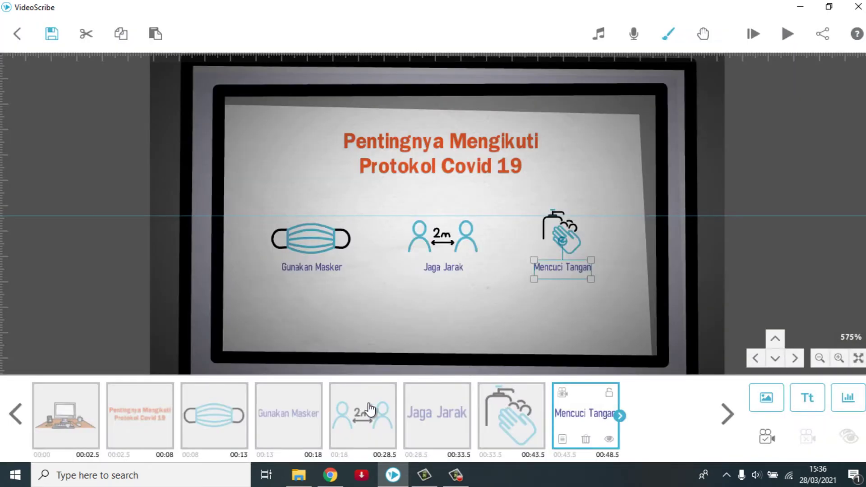
click(294, 417)
click(228, 418)
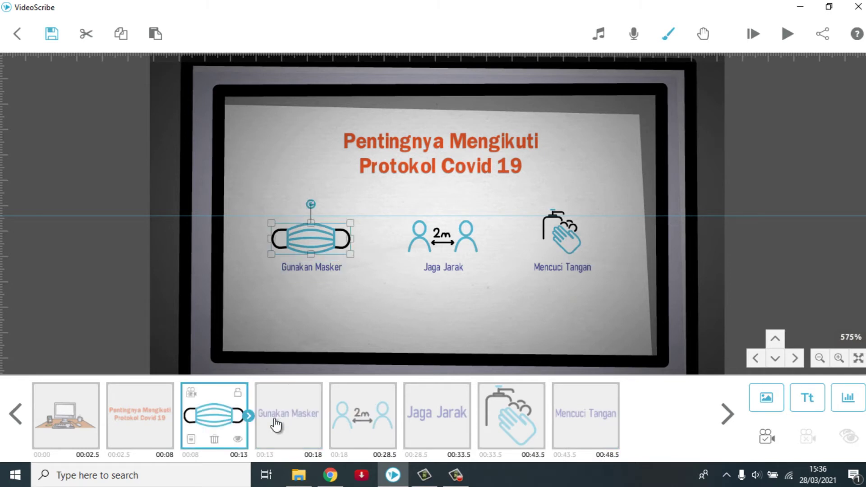
click(292, 427)
click(246, 425)
click(278, 414)
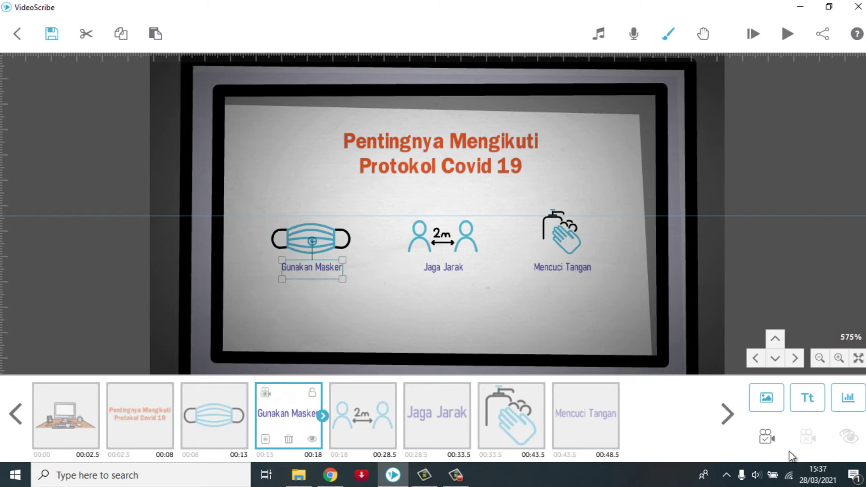
click(82, 420)
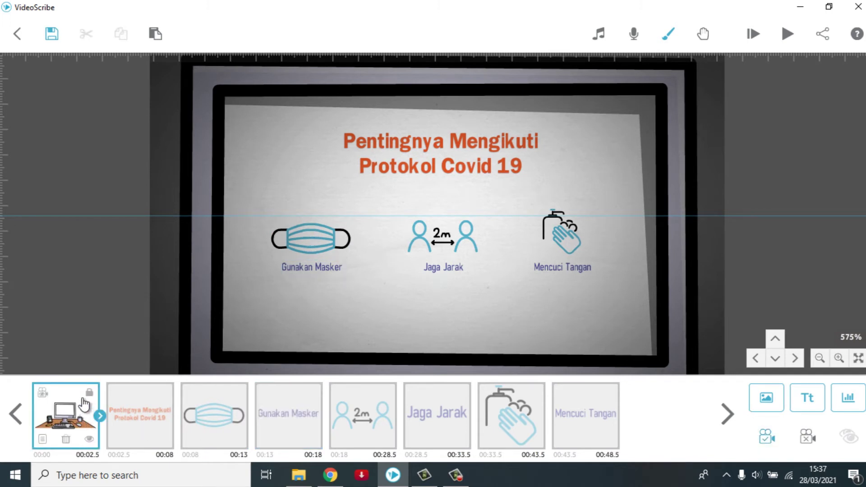
click(146, 418)
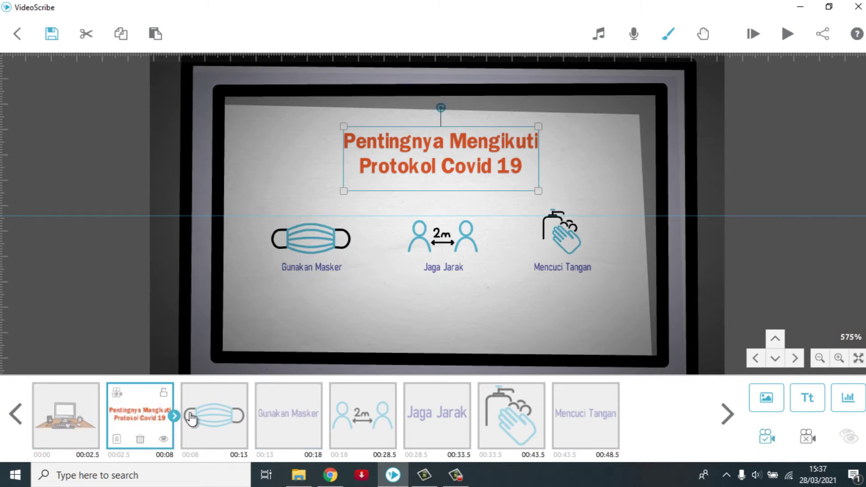
click(208, 422)
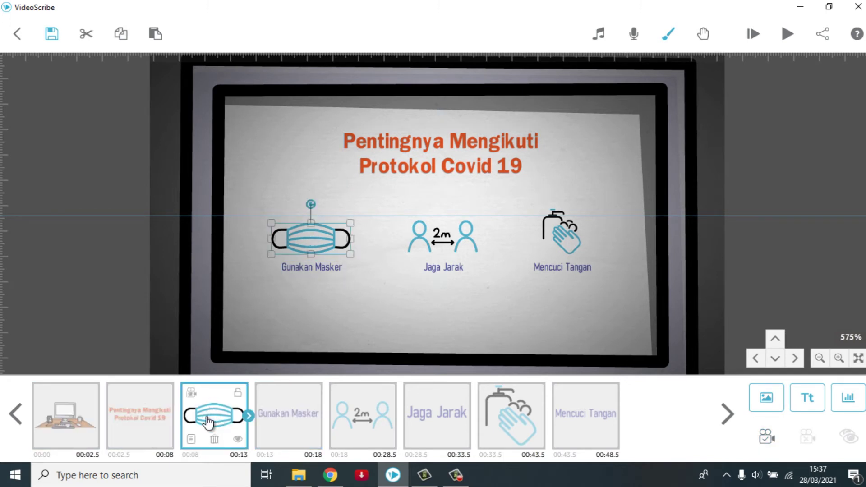
click(610, 427)
click(236, 421)
Preview the mask close-up camera, shift the view up slightly, then return to the desk scene's camera
click(191, 392)
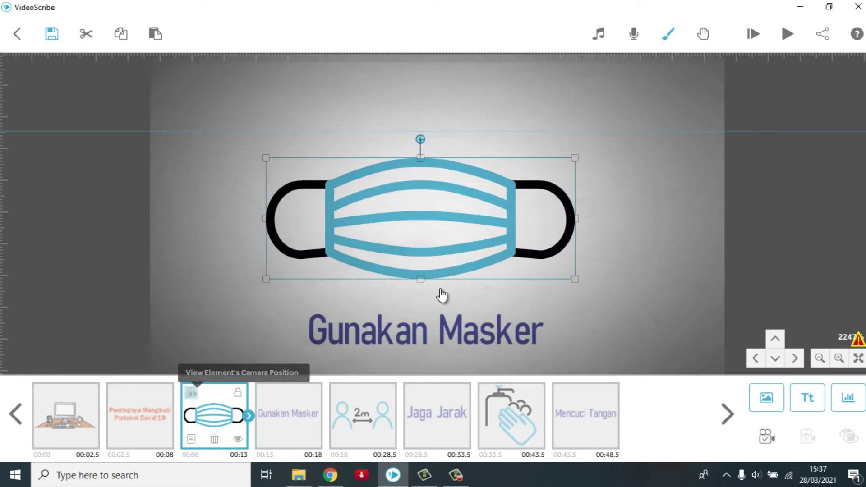
click(775, 342)
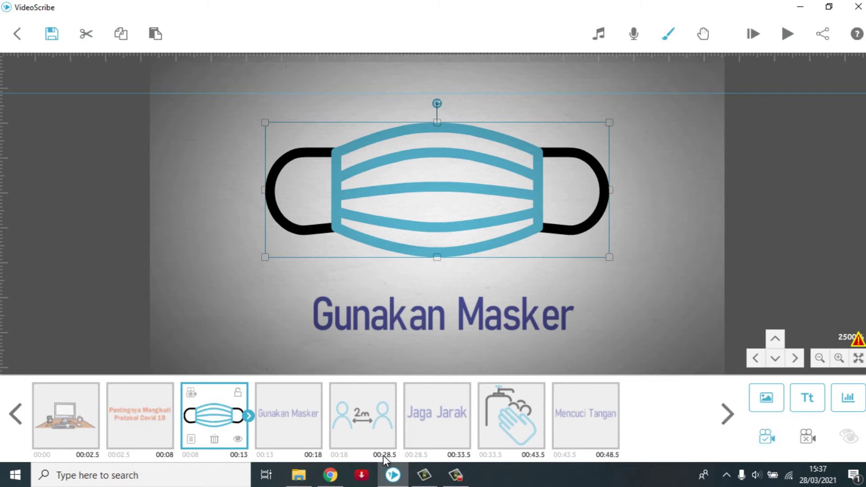
click(298, 409)
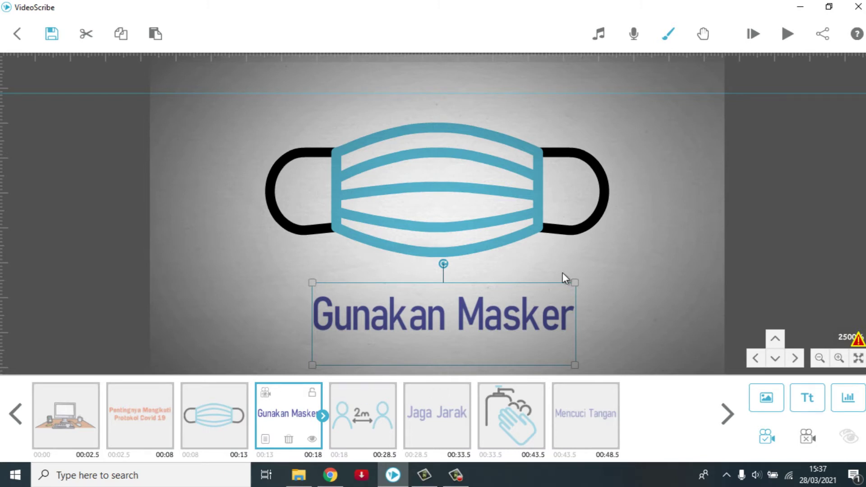
click(68, 422)
click(43, 394)
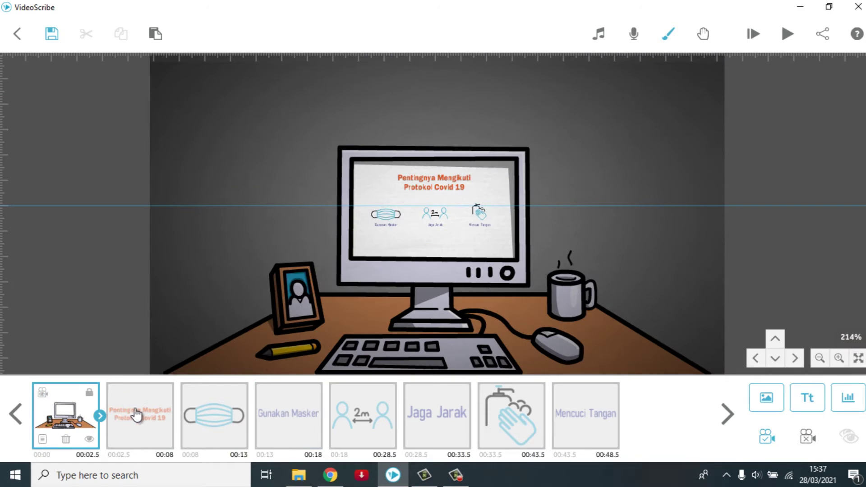
Jump to the title's camera view and bring up the image library
click(137, 416)
click(116, 394)
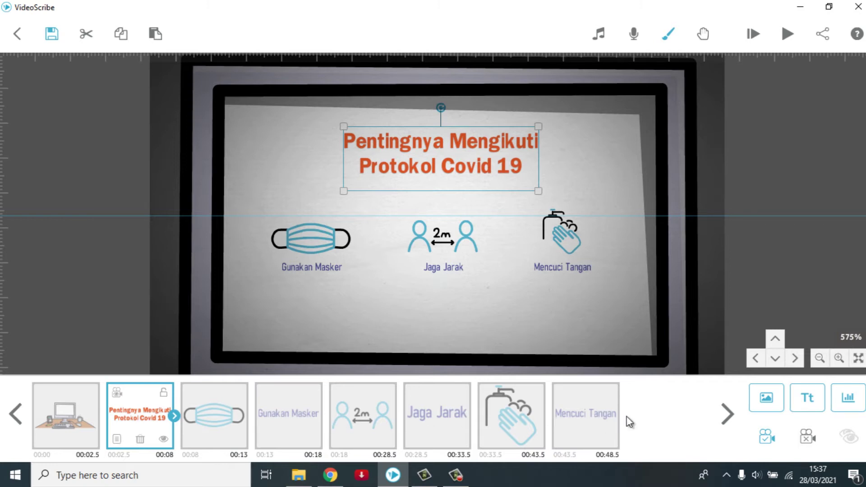
click(766, 396)
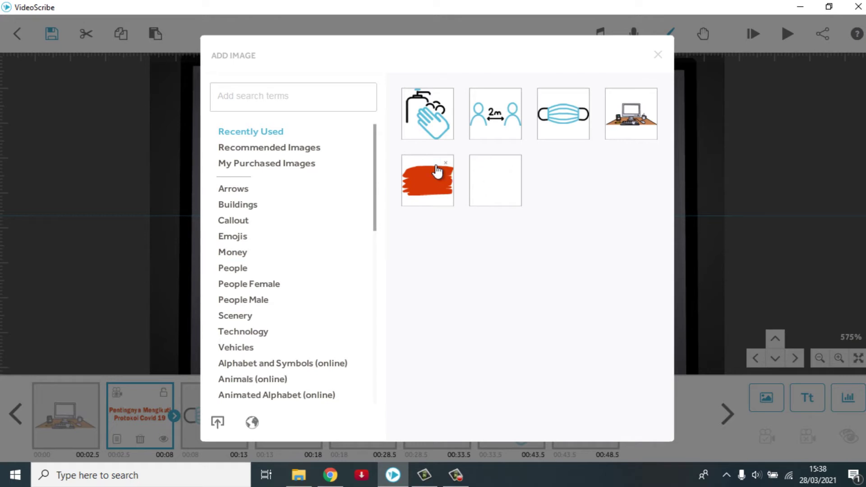
Search for 'er', clear the search, and add the blank image after the Gunakan Masker caption
click(320, 98)
text(erase)
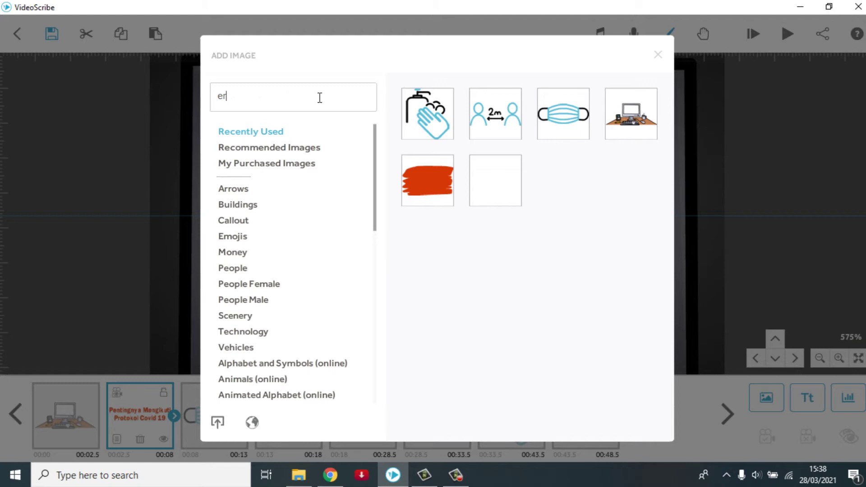
key(Return)
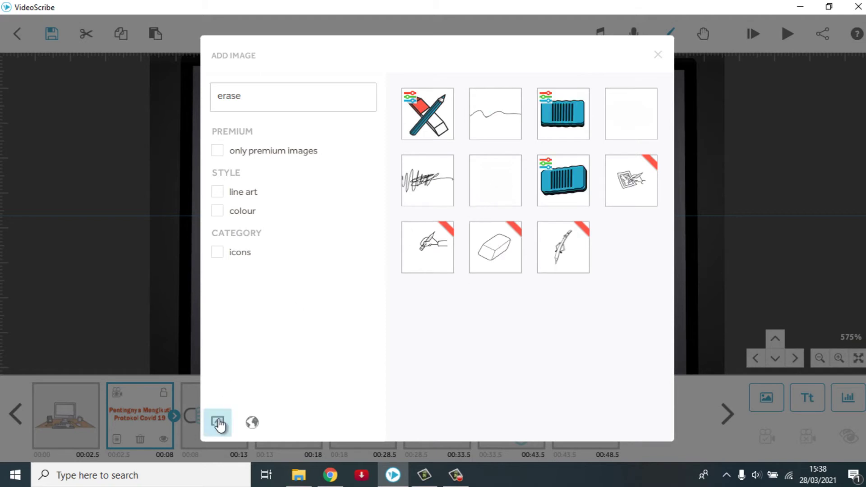
mouse_move(367, 106)
click(658, 55)
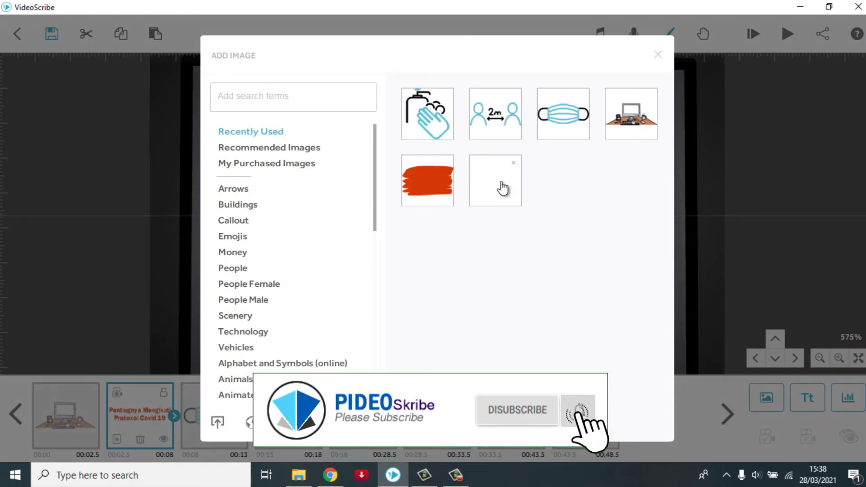
click(503, 187)
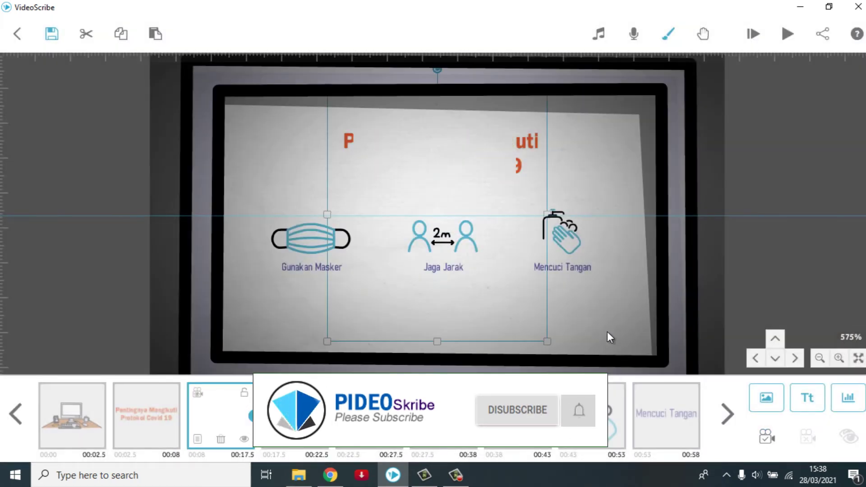
drag(383, 417, 383, 418)
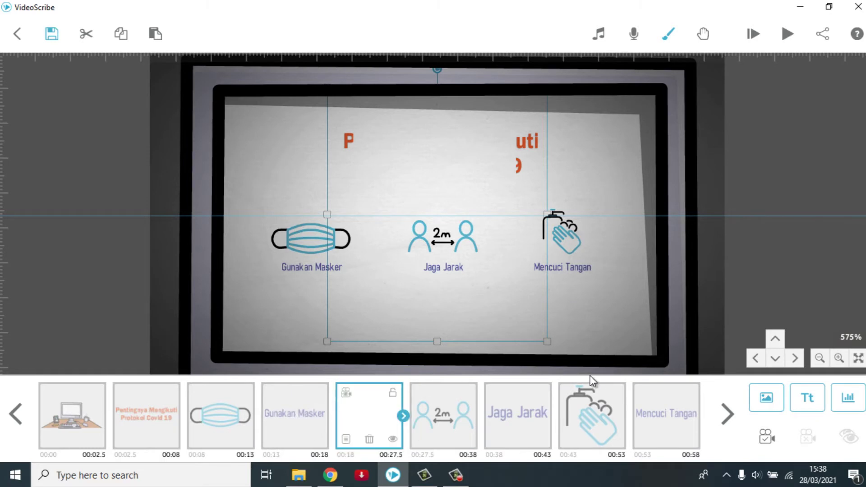
Shrink the blank image to a small square at the monitor screen's lower right
drag(550, 348, 470, 257)
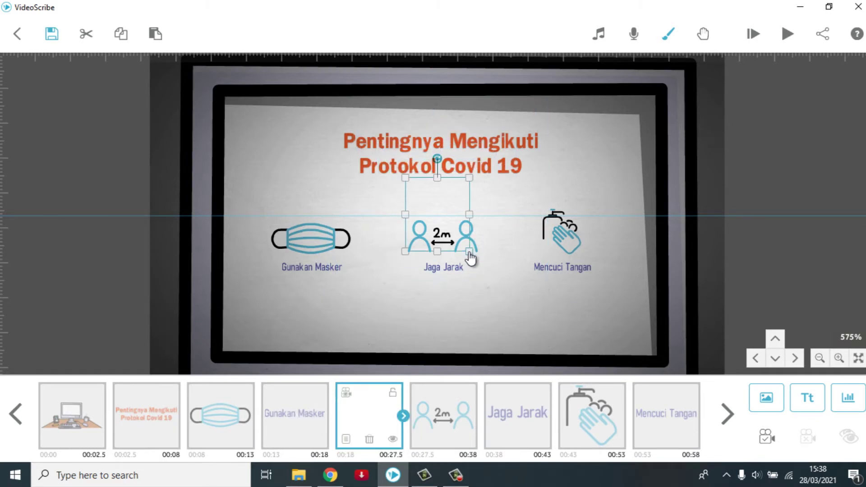
drag(444, 202, 622, 295)
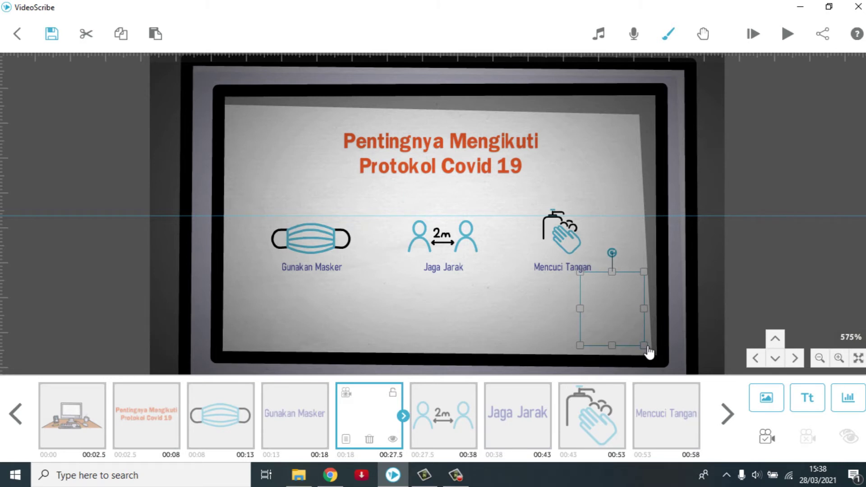
drag(648, 352, 626, 333)
click(346, 439)
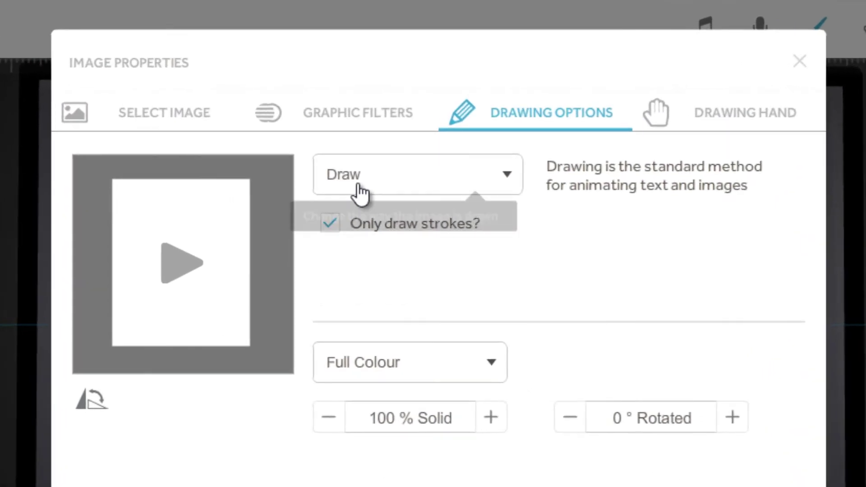
Make the blank image fade in with the animation time lowered to 0.5 s
click(356, 185)
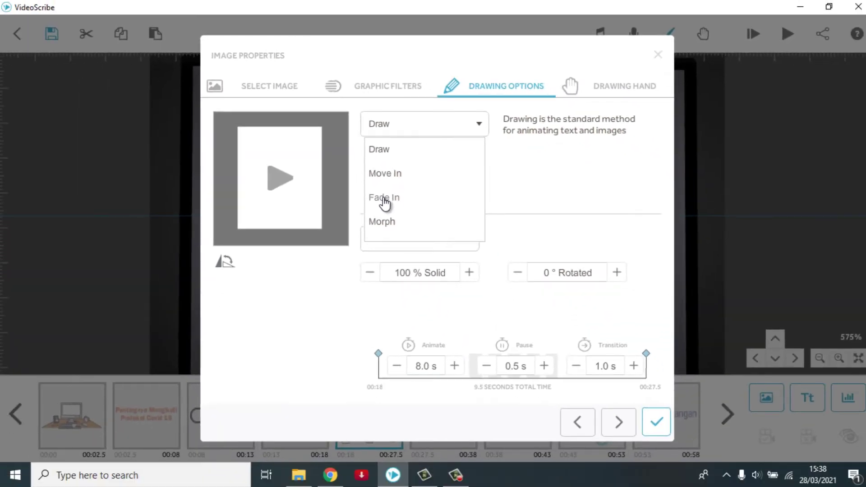
click(352, 290)
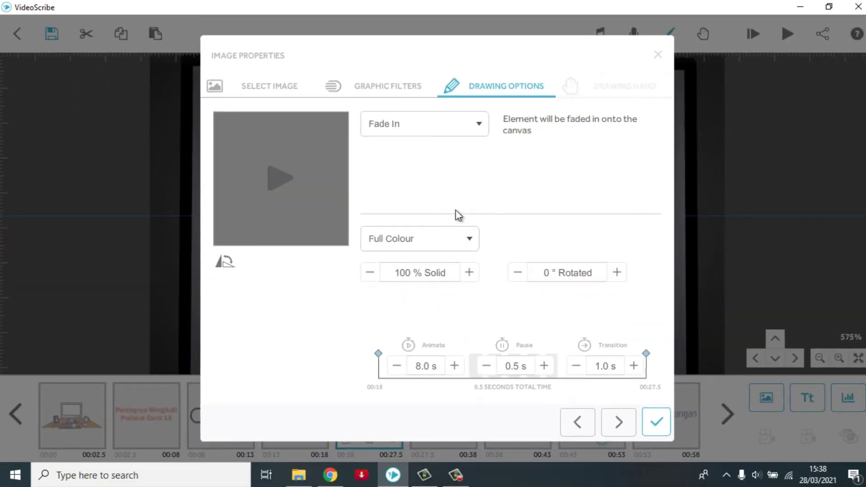
triple_click(397, 366)
double_click(398, 367)
triple_click(398, 367)
click(397, 366)
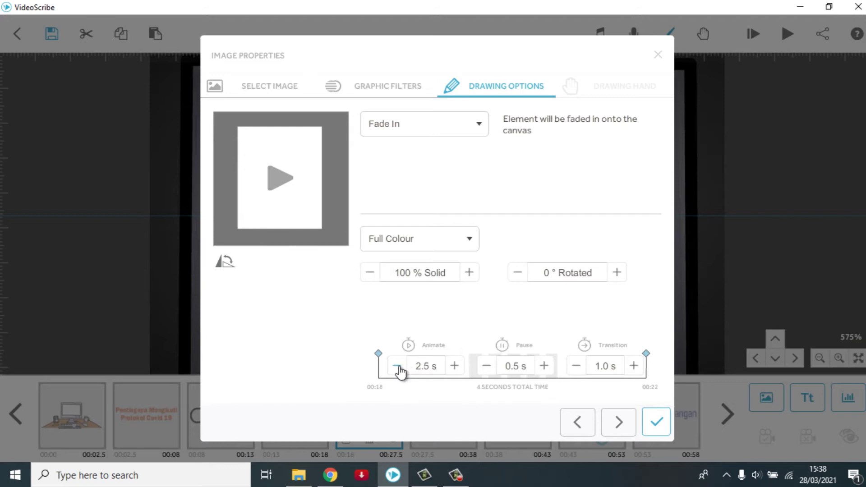
click(398, 366)
double_click(397, 366)
click(397, 367)
Set the blank image's pause and transition to 0 s and confirm the timing
click(486, 366)
click(577, 366)
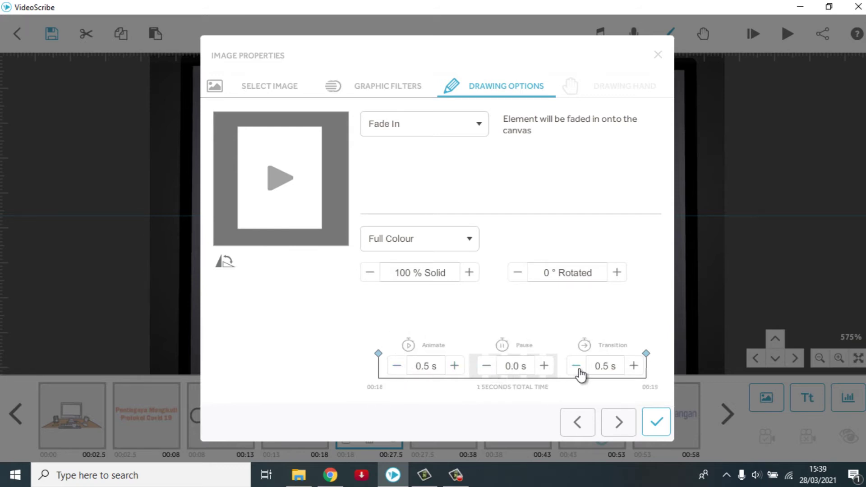
click(577, 367)
click(661, 423)
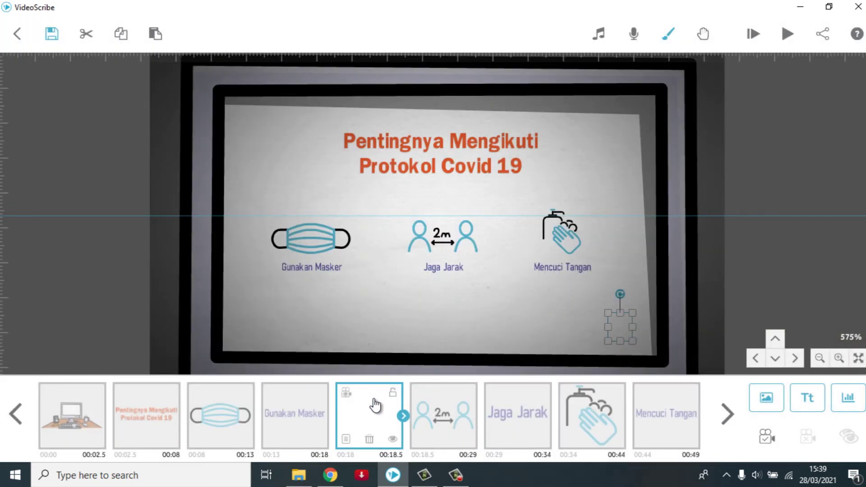
click(225, 421)
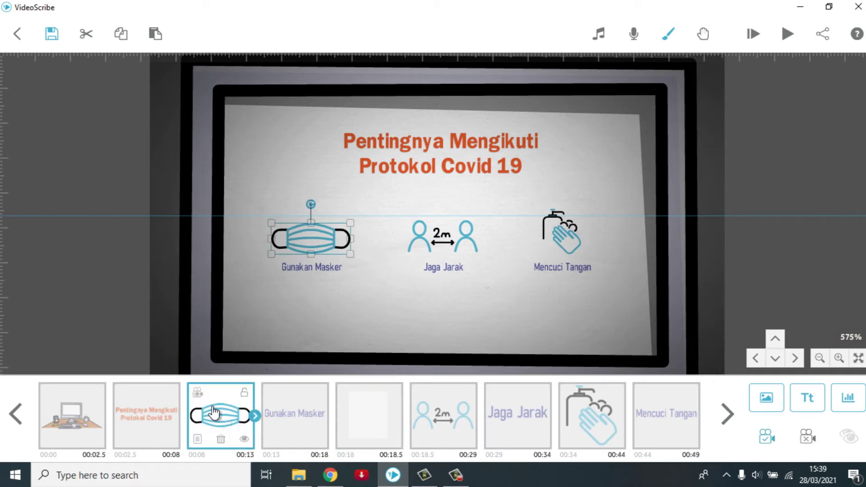
click(200, 396)
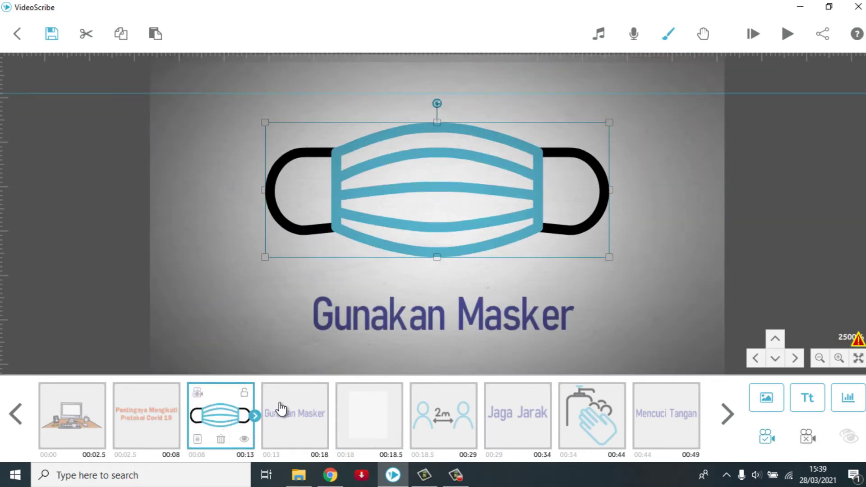
Preview the desk scene's camera and set the blank image's camera to that view
click(295, 413)
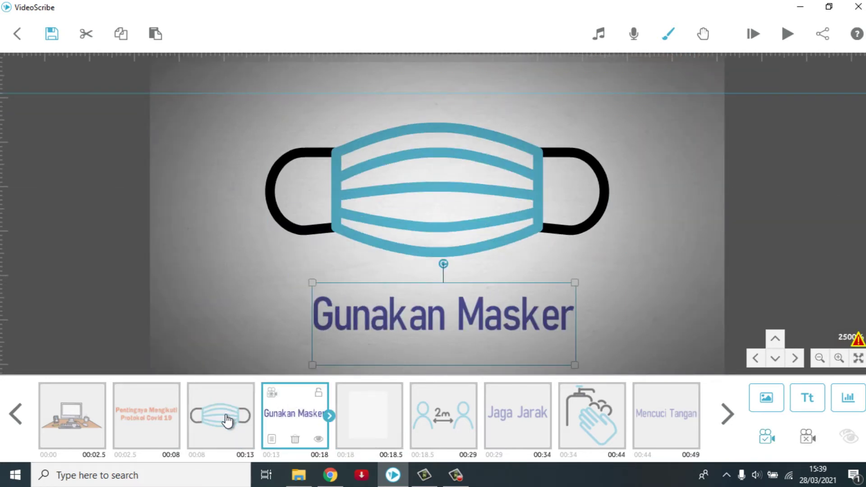
click(73, 418)
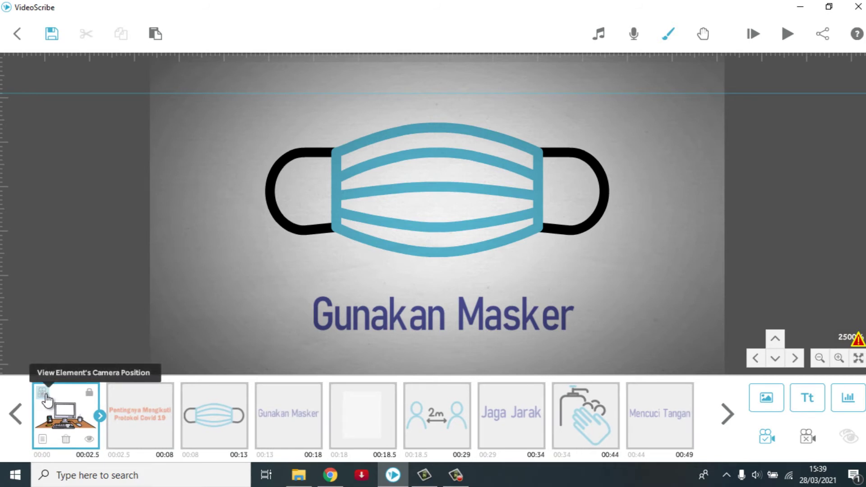
click(45, 396)
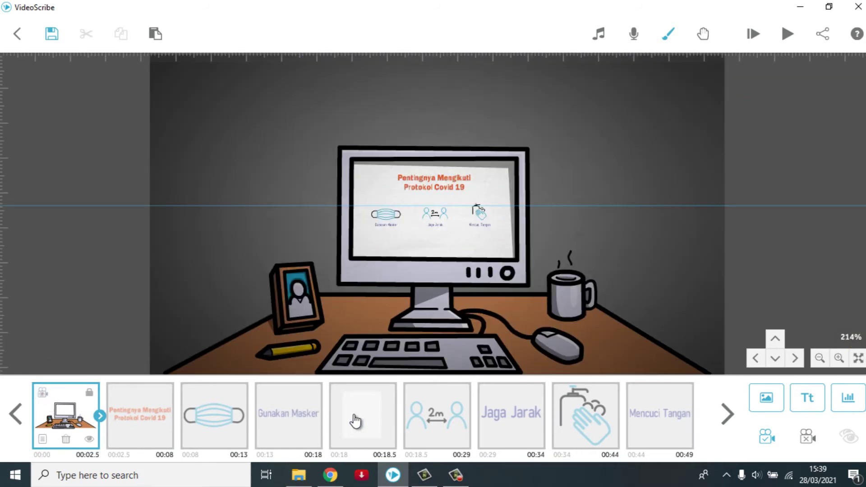
click(357, 421)
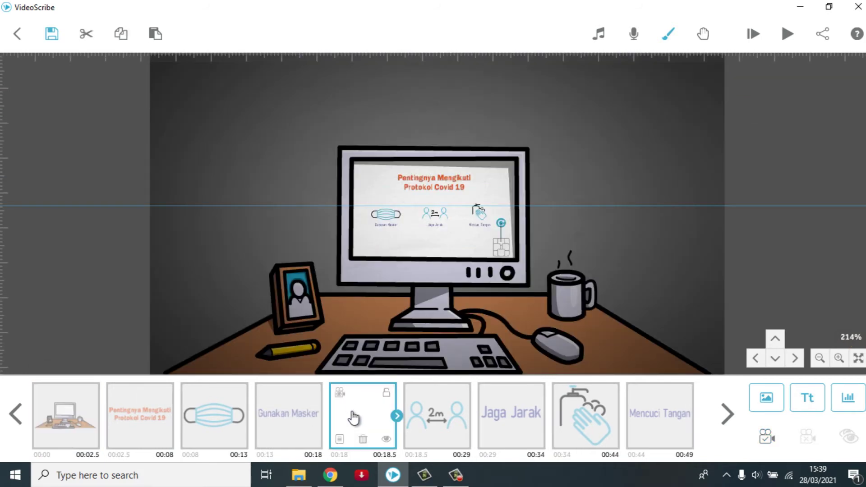
click(767, 438)
Compare the title and mask camera views, then reset the blank image's camera to the title's monitor view
click(50, 413)
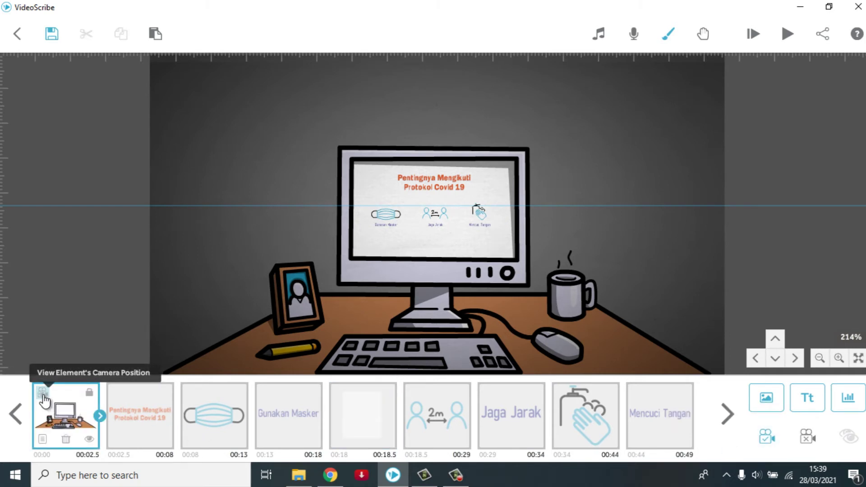
click(120, 402)
click(117, 393)
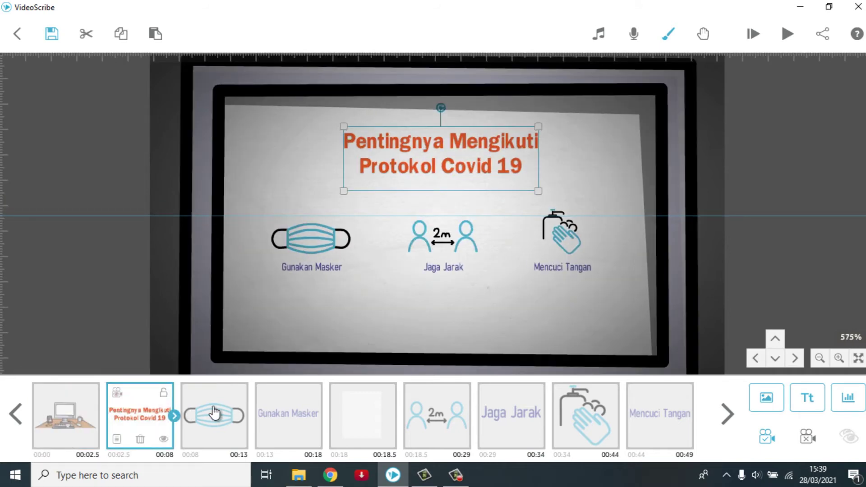
click(214, 412)
click(191, 396)
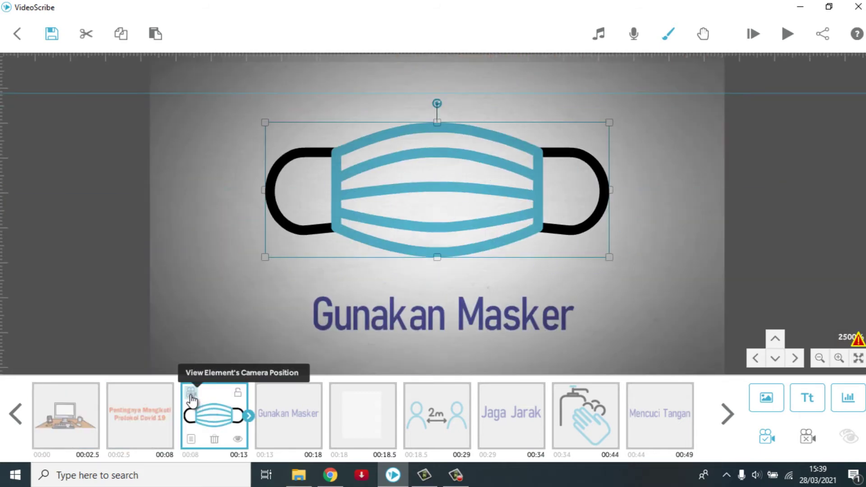
click(284, 409)
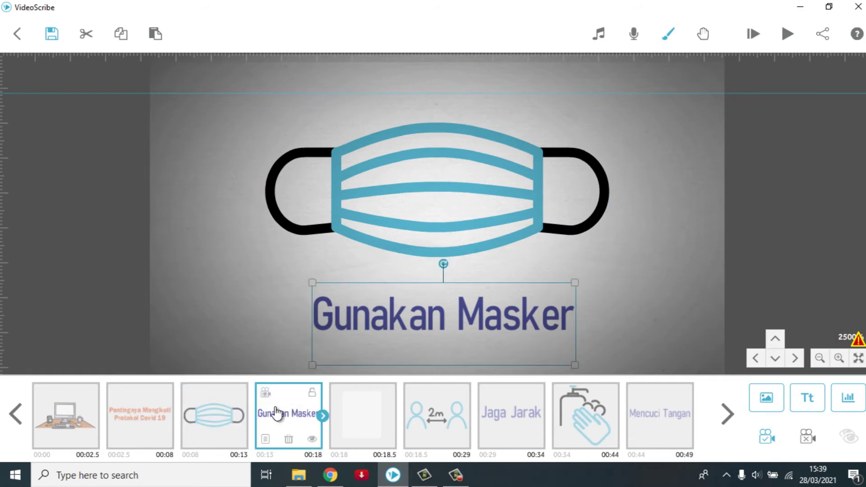
click(357, 412)
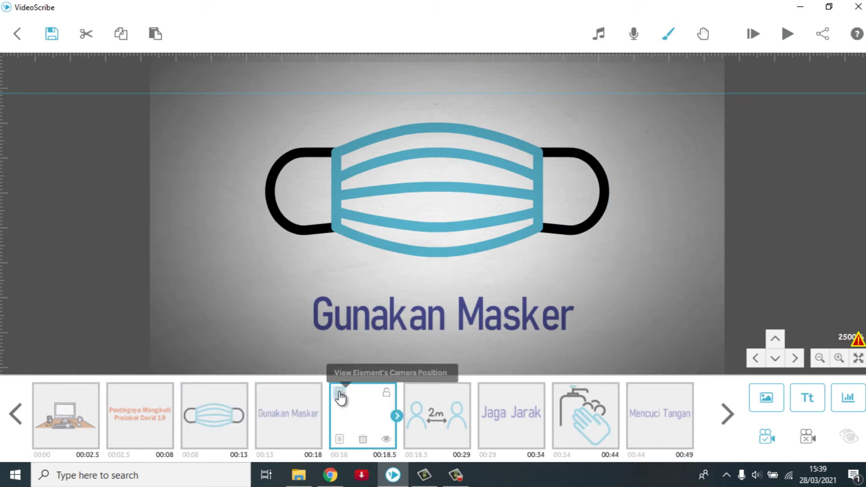
click(339, 396)
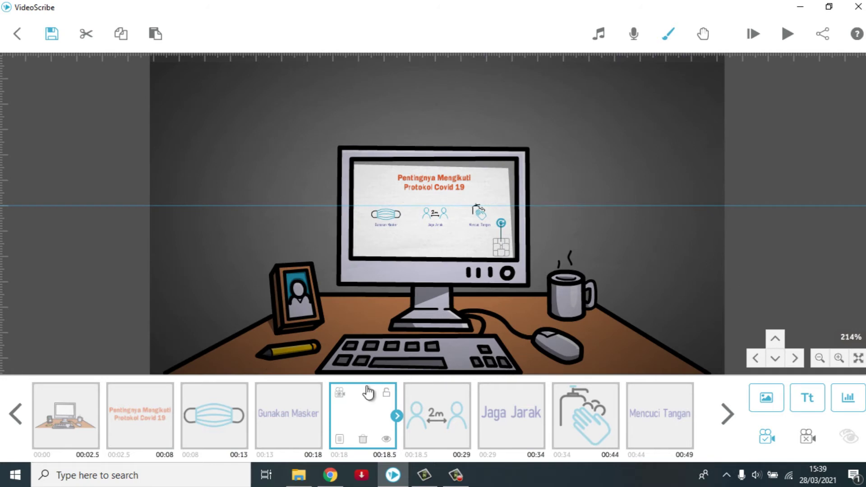
click(144, 412)
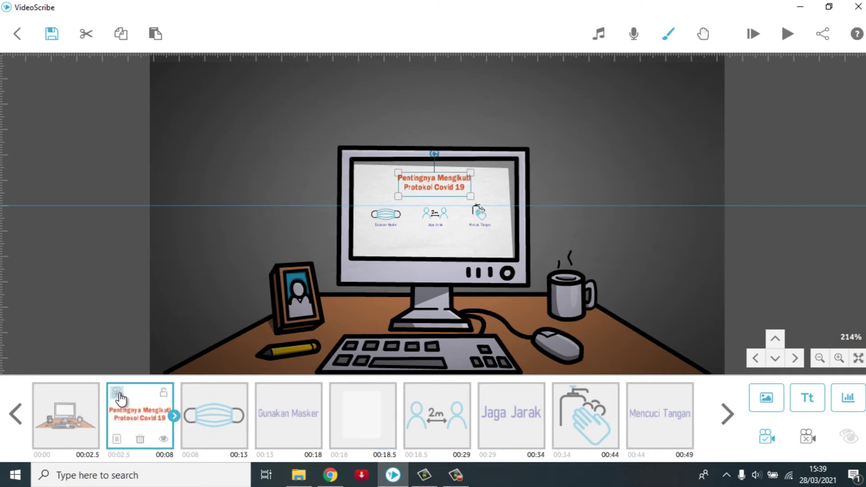
click(118, 395)
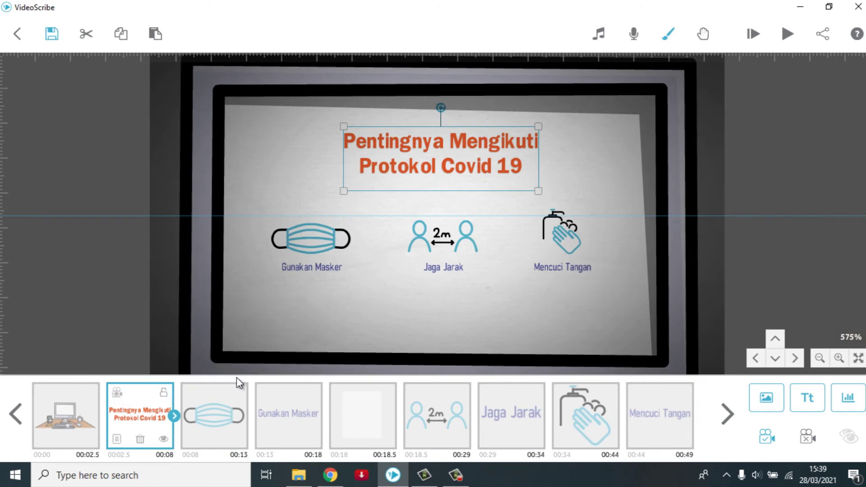
click(352, 411)
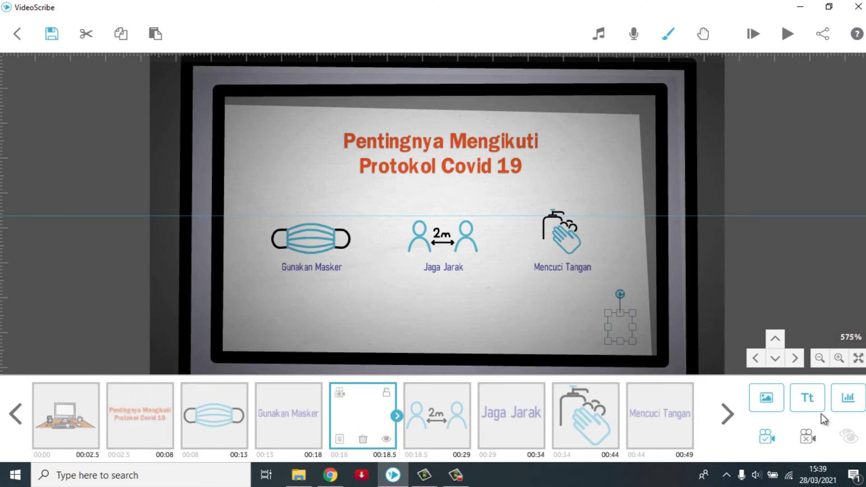
click(809, 440)
click(767, 446)
Step through the desk, title, mask and blank elements' camera views in order
click(68, 419)
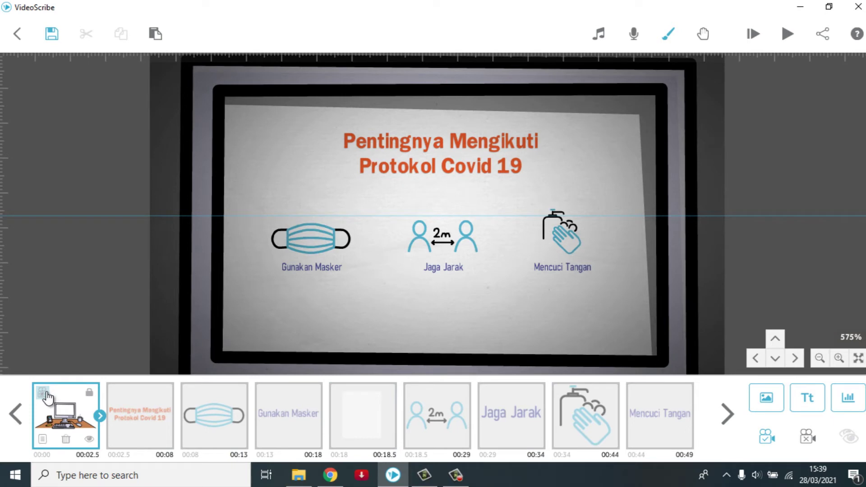
click(44, 392)
click(119, 406)
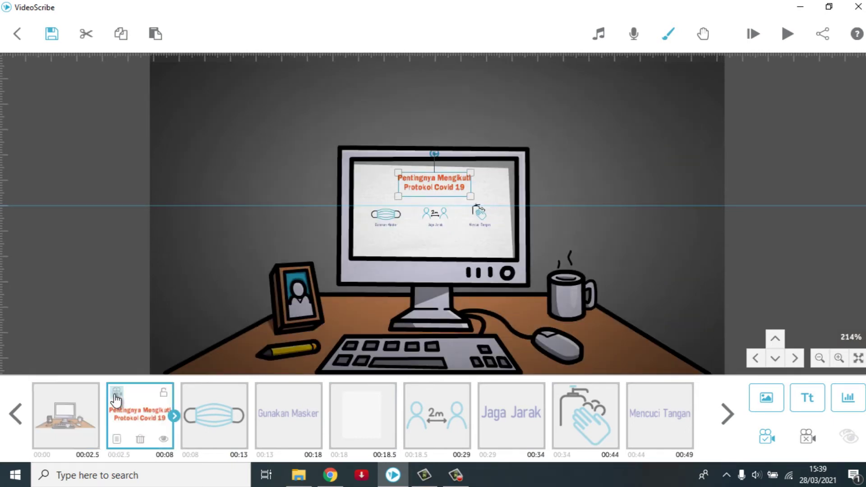
click(116, 394)
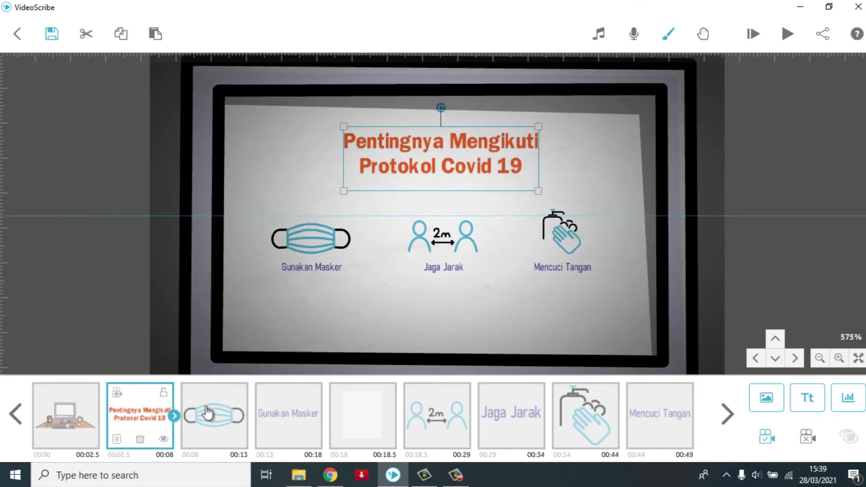
click(207, 412)
click(191, 394)
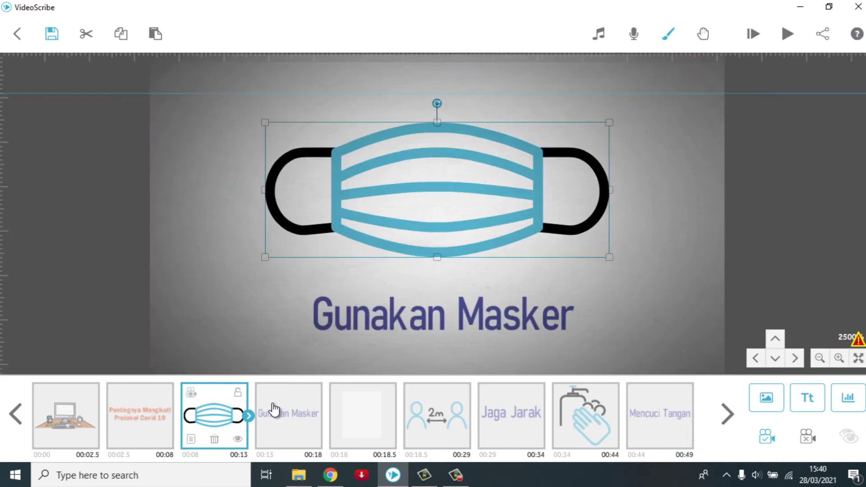
click(274, 409)
click(350, 409)
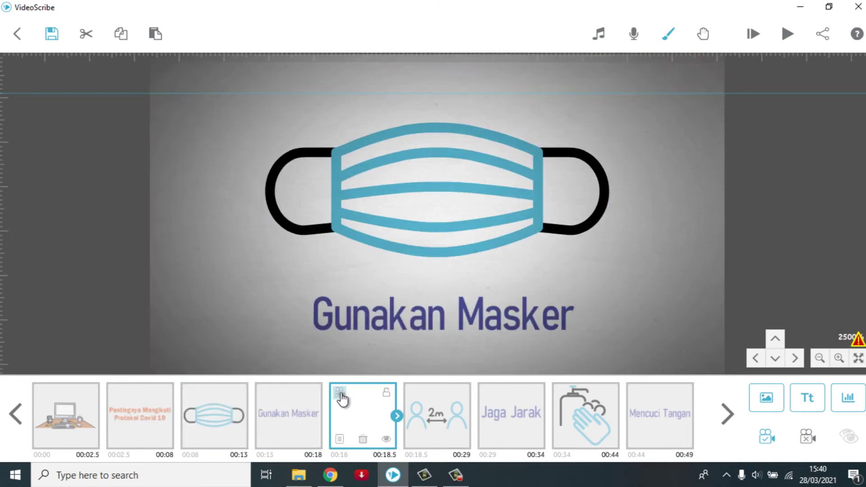
click(340, 394)
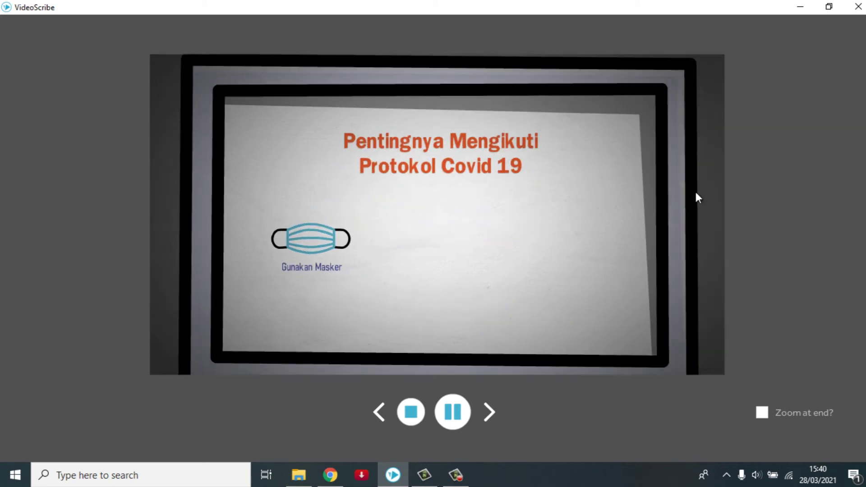
Stop the preview and select the Gunakan Masker mask image in the timeline
click(409, 412)
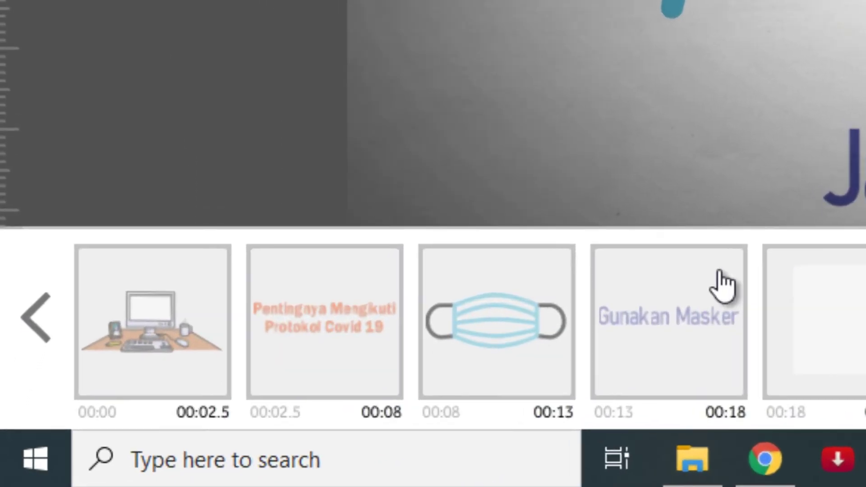
click(512, 350)
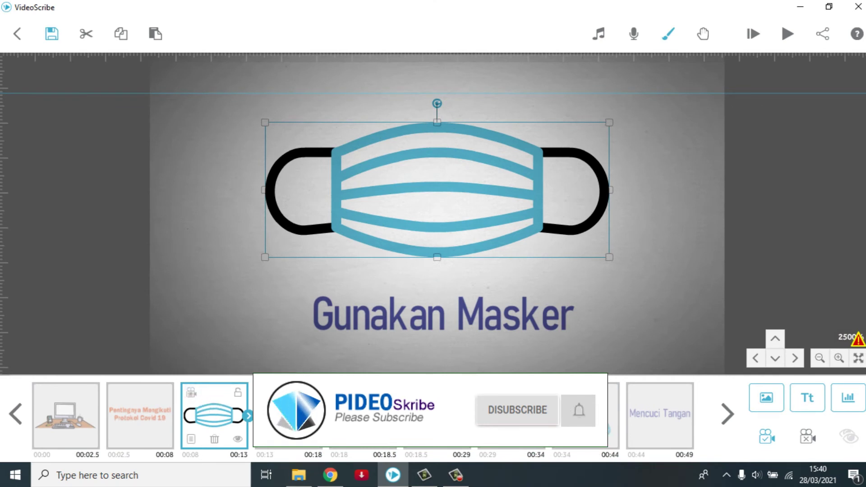
Shift the 2m icon's camera view upward so the Jaga Jarak caption fits
click(343, 413)
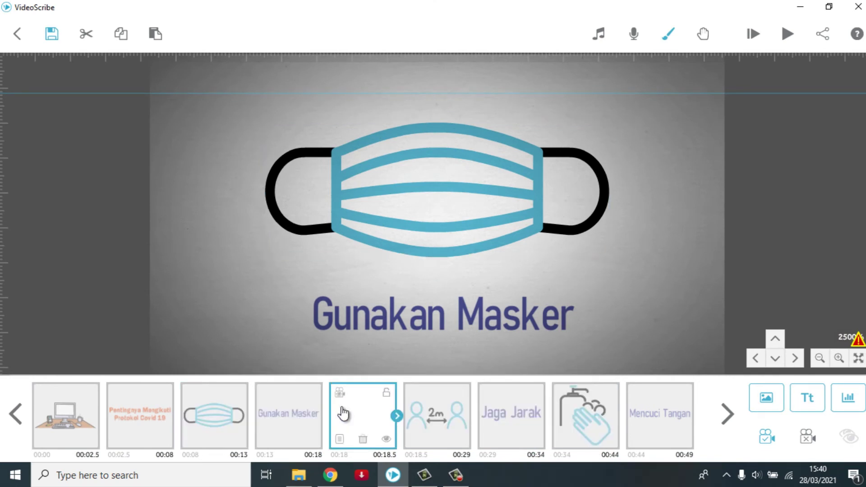
click(341, 396)
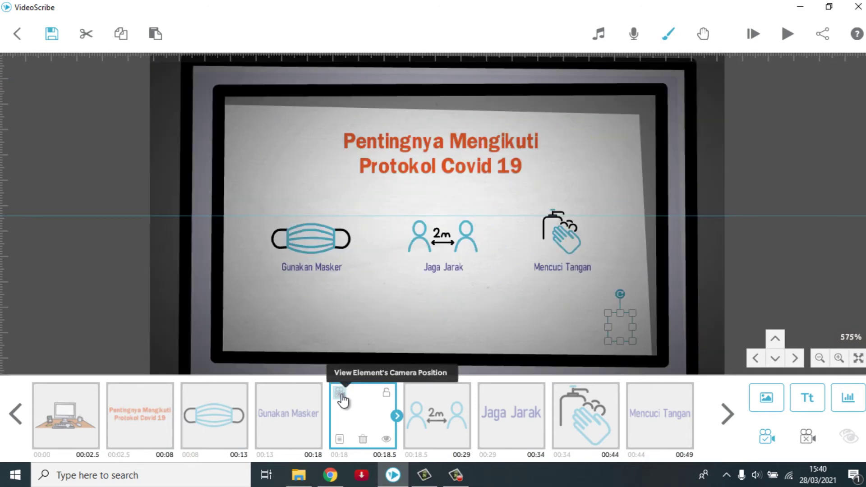
click(434, 420)
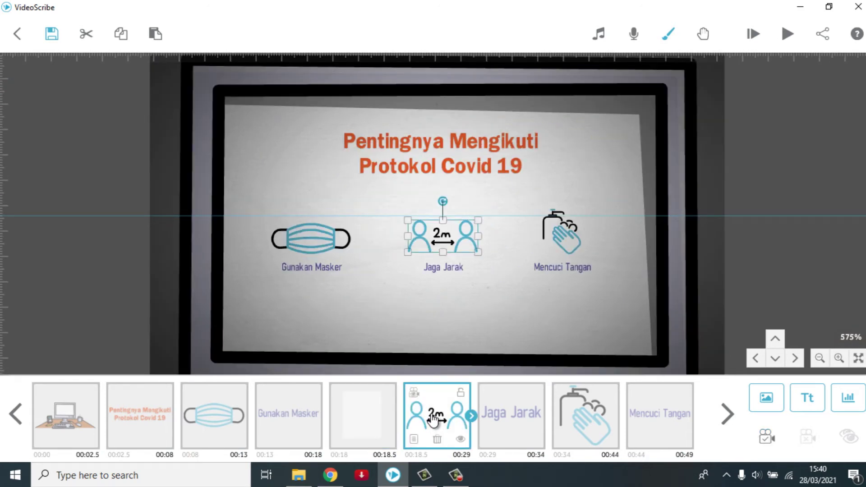
click(414, 394)
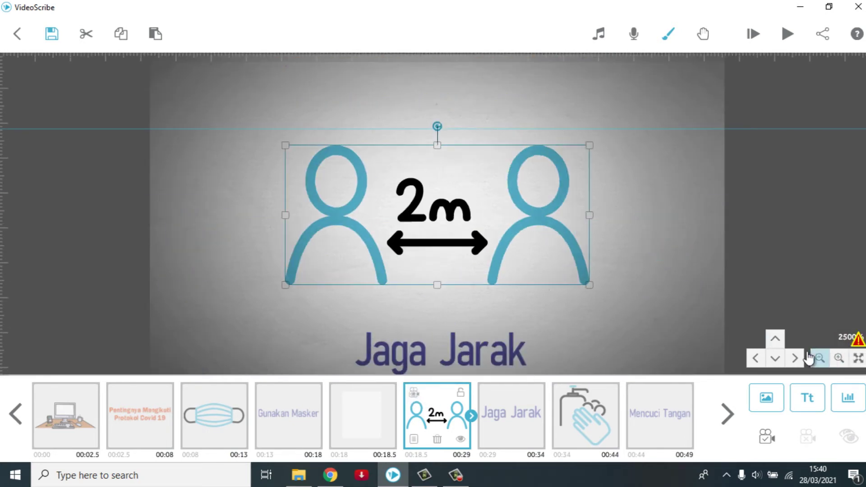
click(775, 339)
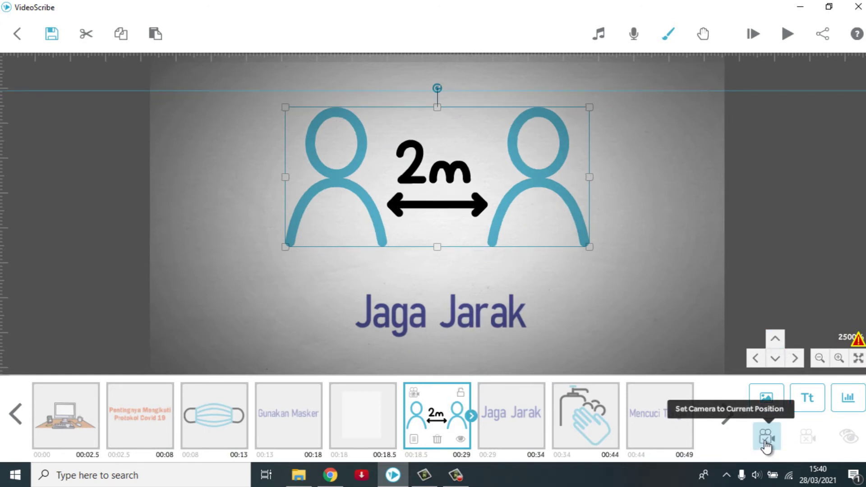
Select the Jaga Jarak caption, then copy the blank element at 00:18
click(516, 424)
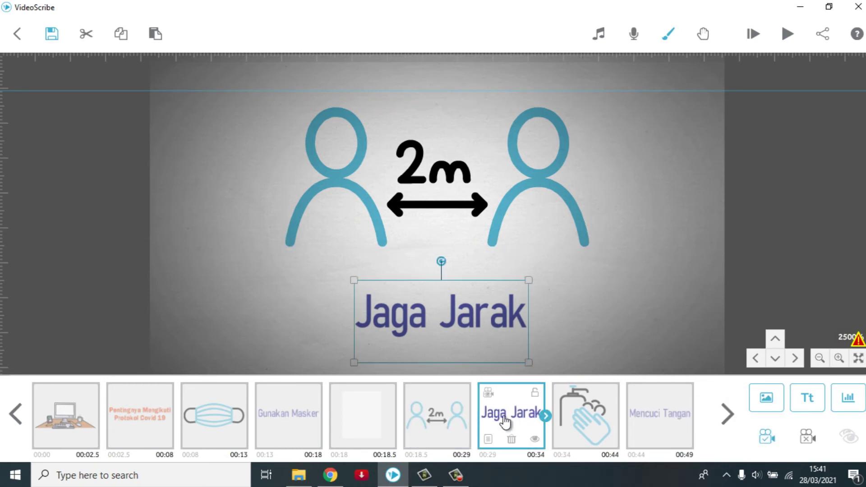
click(364, 405)
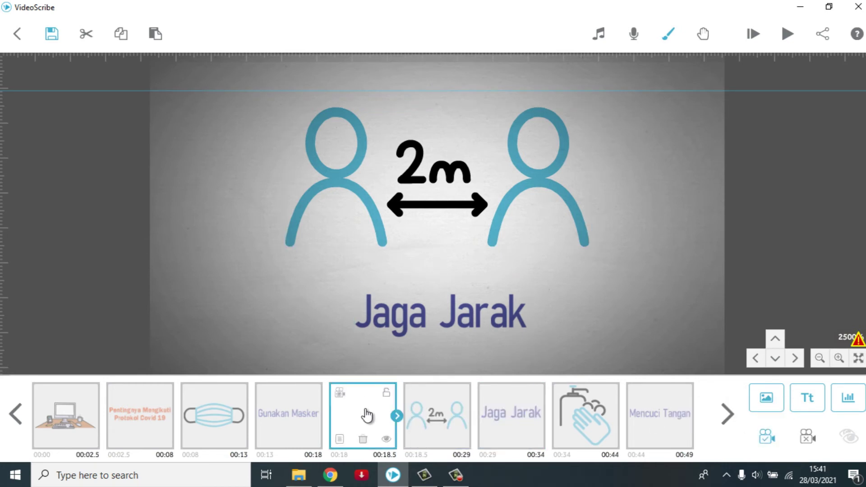
click(120, 34)
Paste a copy of the blank element and move it after Jaga Jarak
click(155, 34)
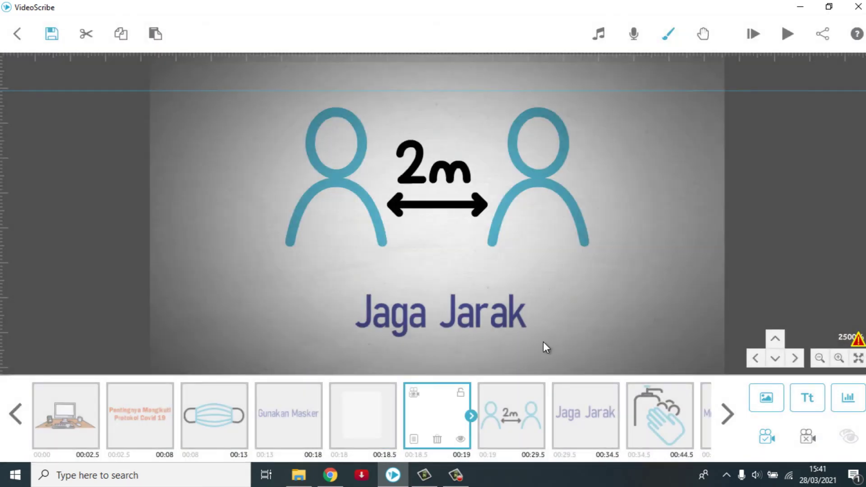
drag(441, 421, 592, 407)
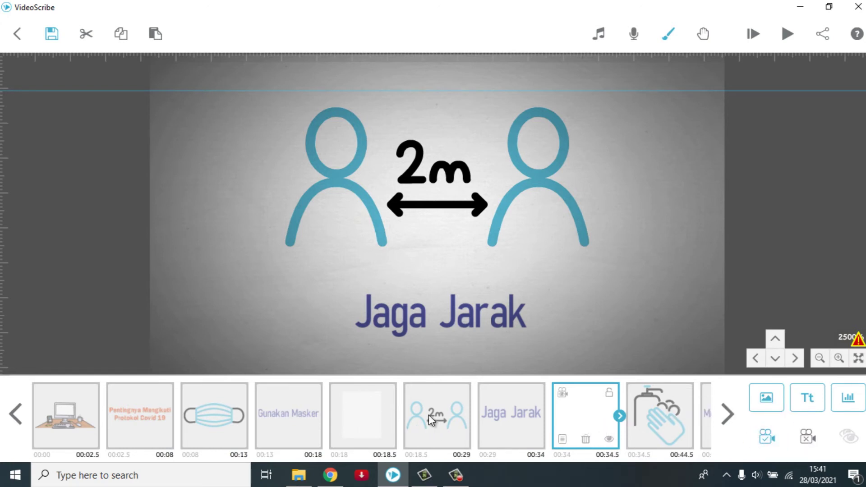
click(807, 438)
Give the blank copy the title's whole-monitor camera view
click(131, 408)
click(119, 396)
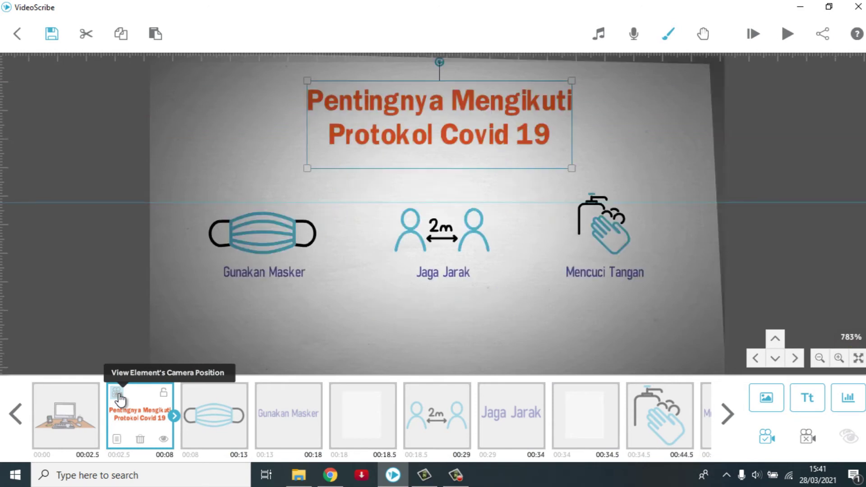
click(583, 417)
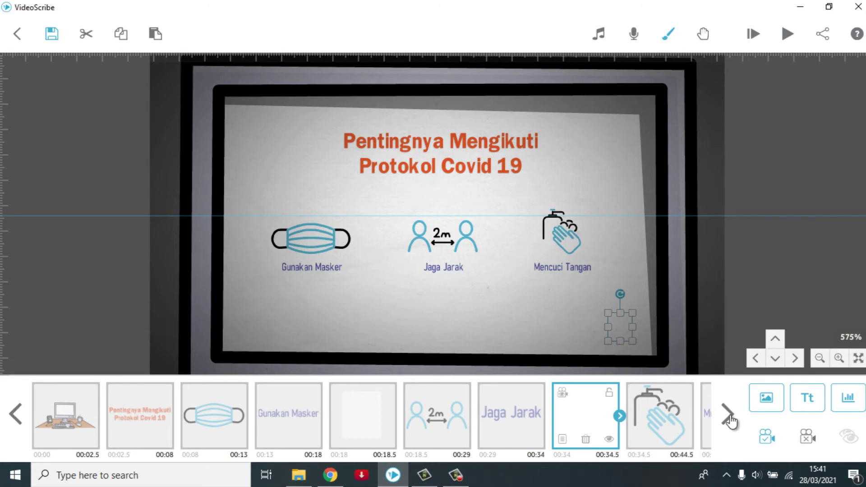
click(727, 414)
Reframe the hand-washing camera upward and save it on the Mencuci Tangan caption
click(591, 415)
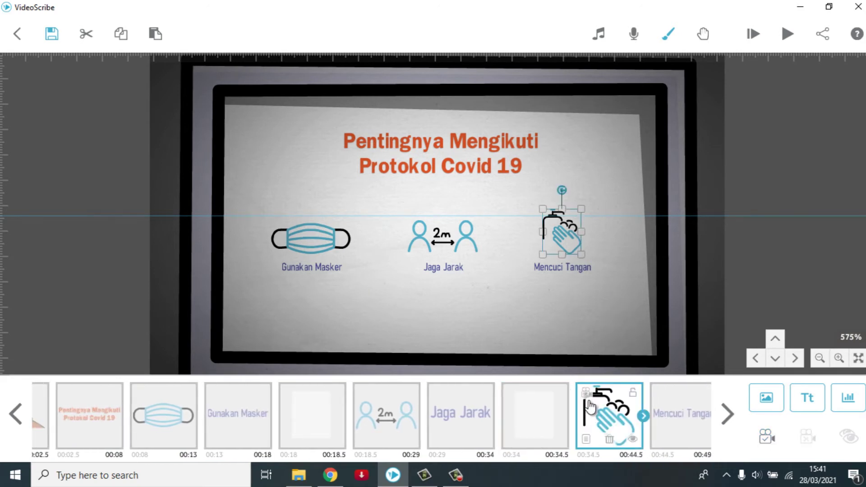
click(633, 439)
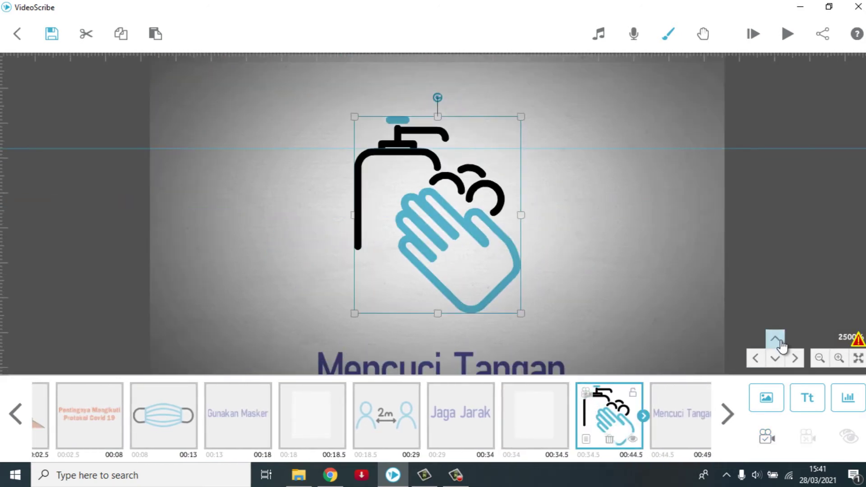
click(778, 341)
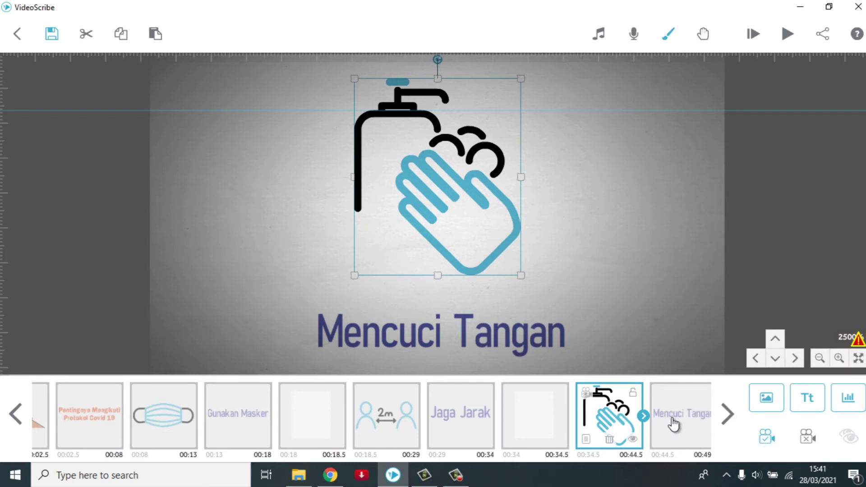
click(672, 447)
click(767, 442)
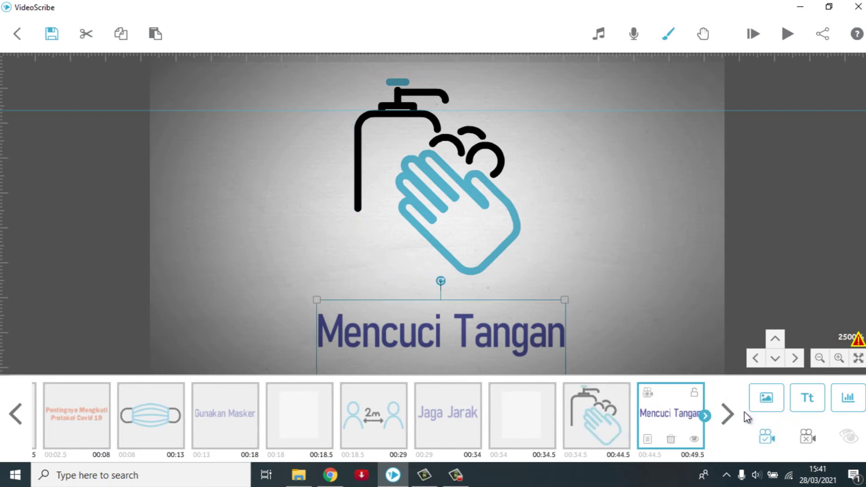
Copy the blank element at 00:34.5 and place the duplicate after Mencuci Tangan
click(526, 420)
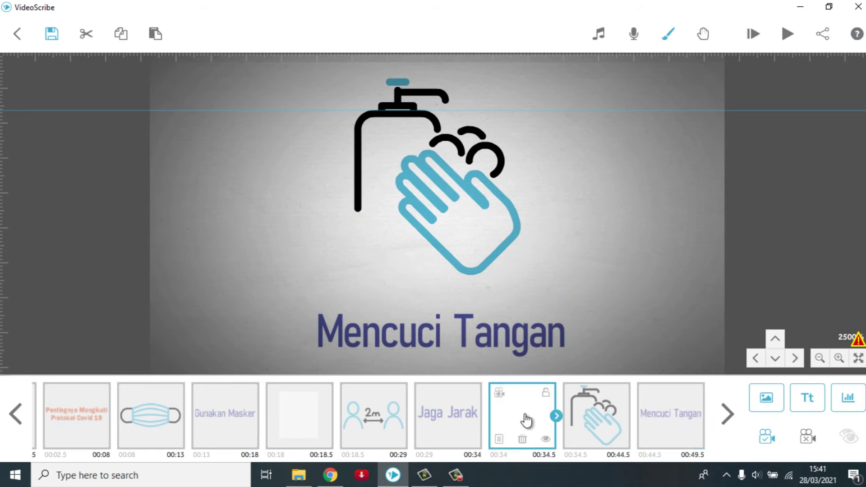
click(122, 36)
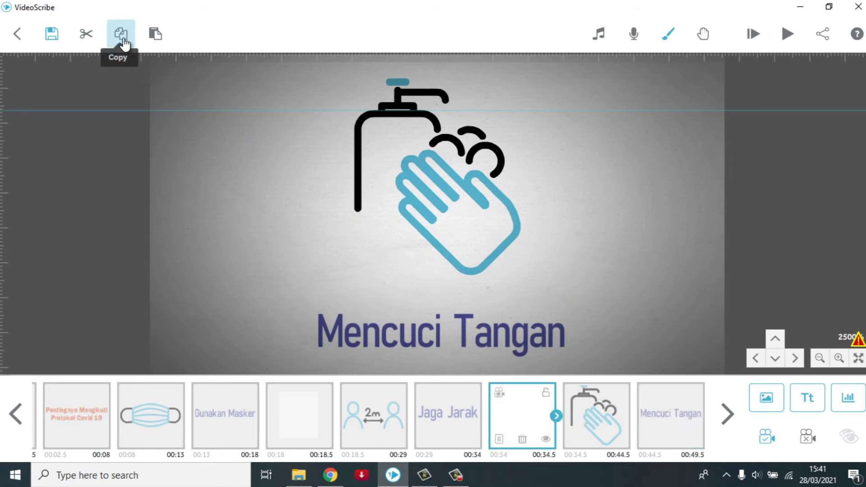
click(155, 34)
drag(603, 417, 676, 418)
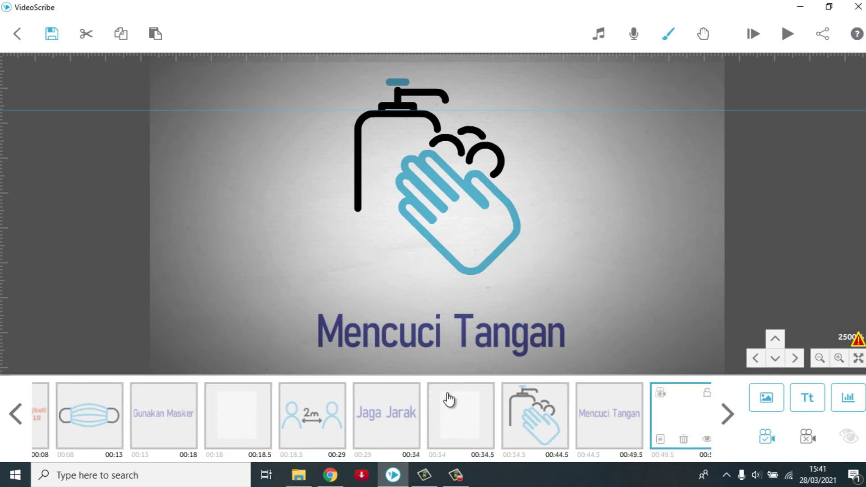
click(662, 394)
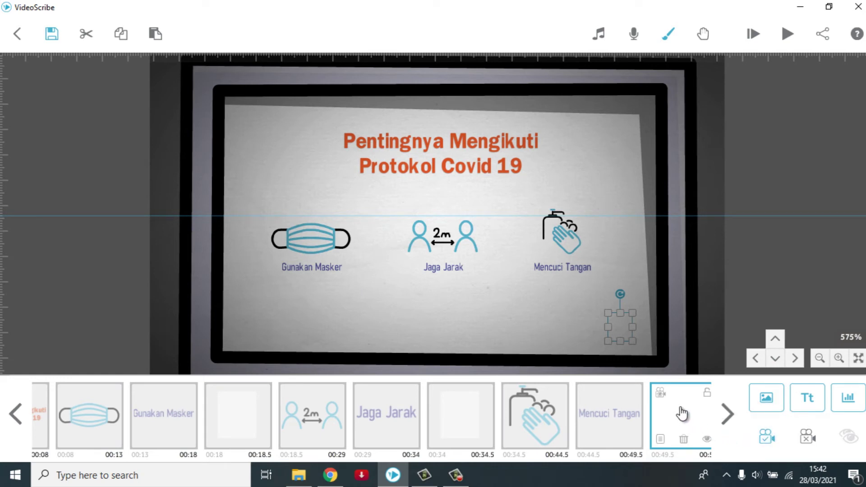
Play the animation preview starting from the title element
click(758, 40)
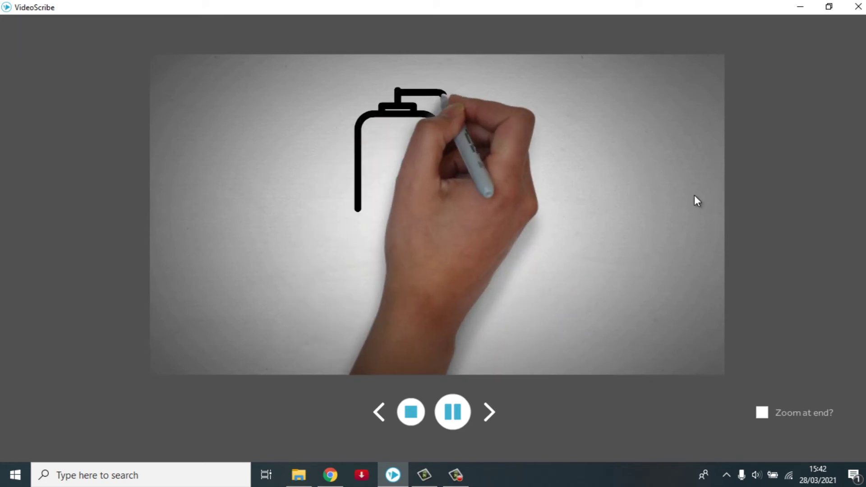
Stop the preview and lengthen the 00:18 blank element's transition to 1.0 s
click(412, 413)
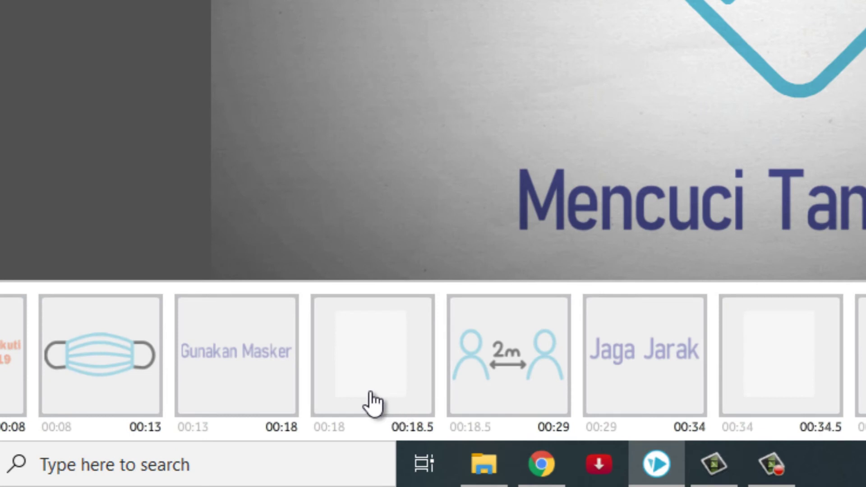
click(366, 369)
click(435, 356)
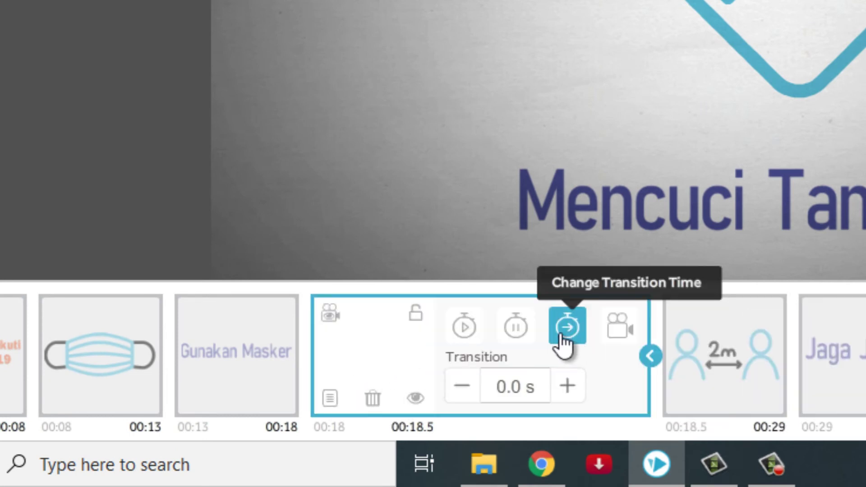
click(567, 385)
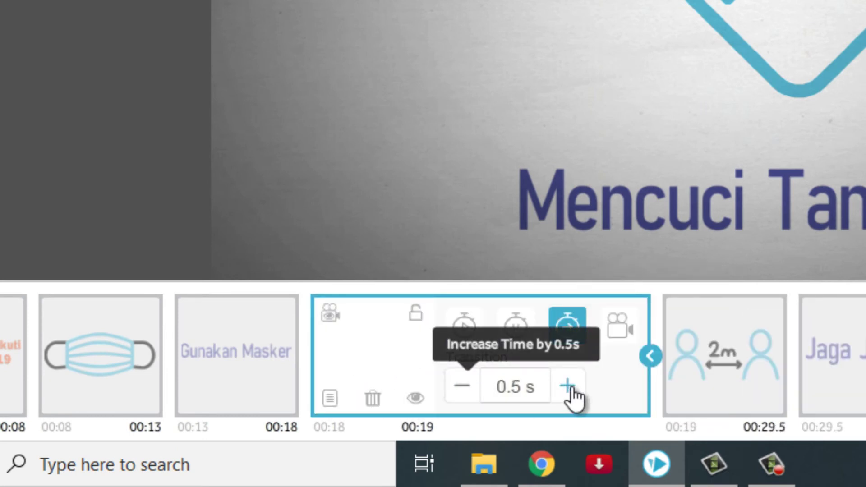
click(567, 386)
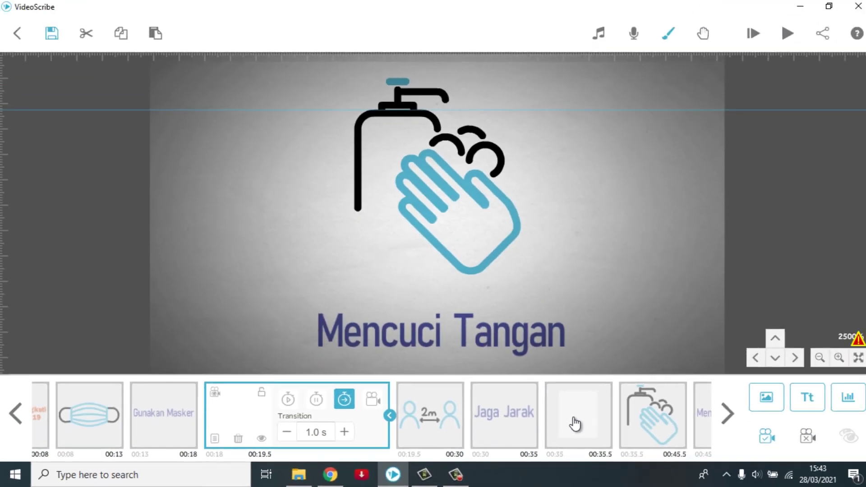
Lengthen the 00:35 scene's transition to 1.0 s
click(744, 399)
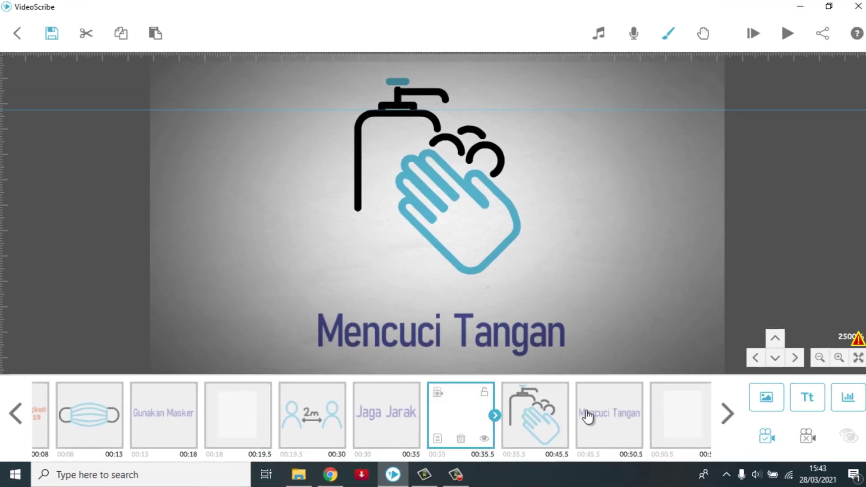
click(495, 416)
click(566, 398)
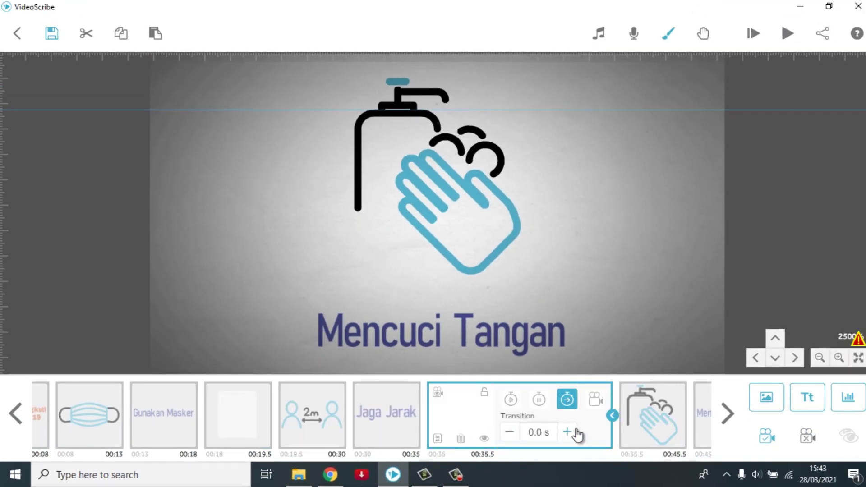
click(567, 432)
click(727, 413)
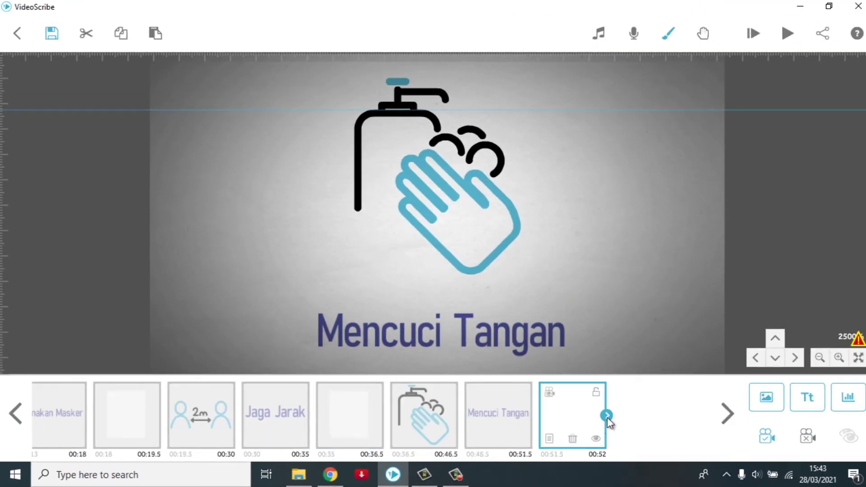
Set the last scene's transition to 1.0 s and play the whole scribe preview
click(607, 416)
click(659, 397)
click(659, 436)
click(752, 33)
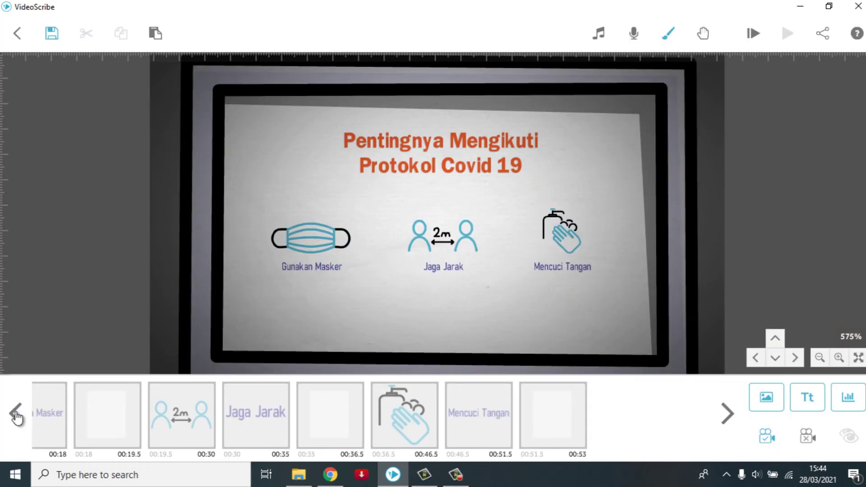
Shorten the mask image's draw time to 2.5 s
click(16, 413)
click(16, 414)
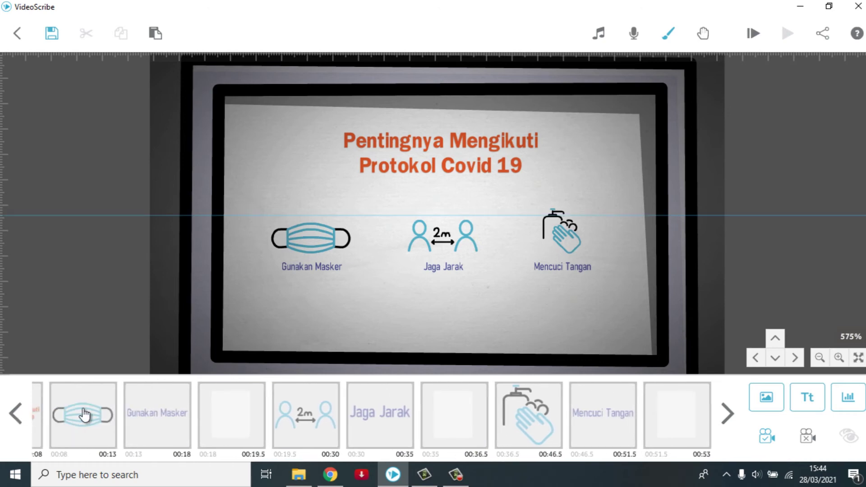
click(144, 418)
click(175, 415)
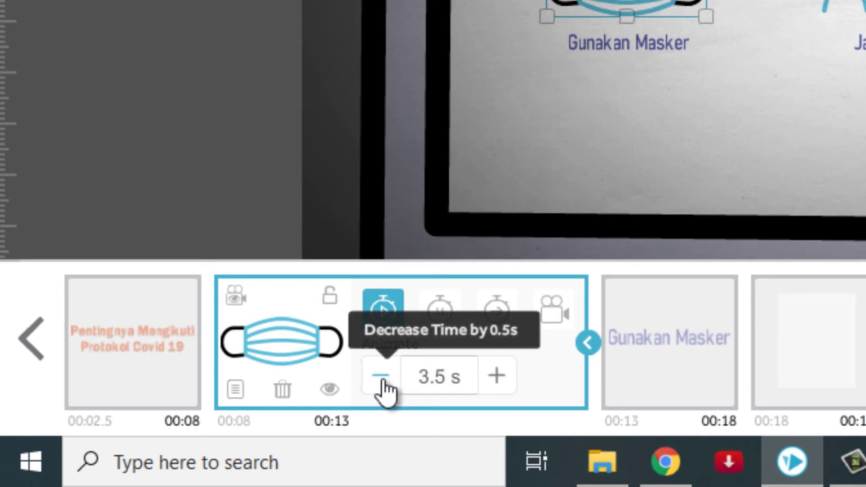
click(382, 381)
click(383, 381)
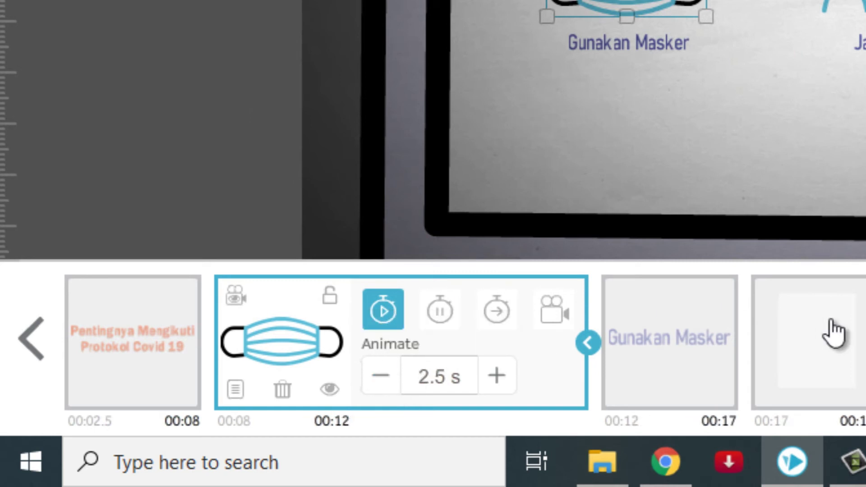
Set the 2m distancing icon's draw time to exactly 2.5 s
click(812, 384)
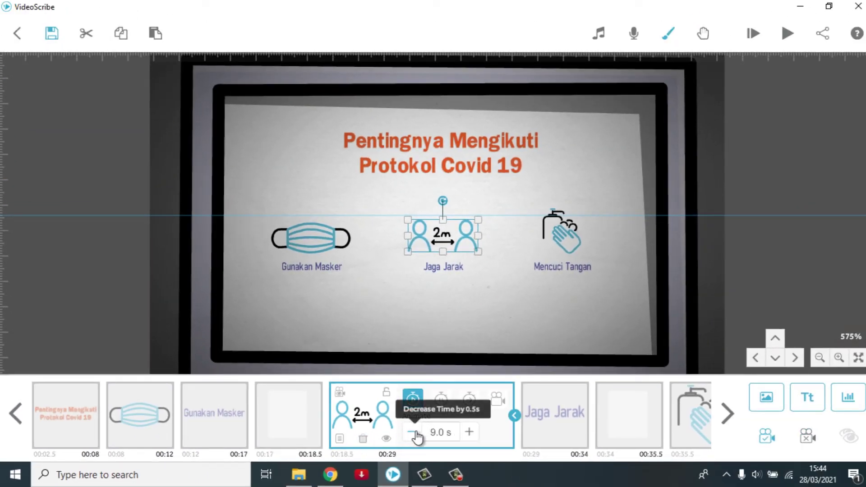
click(441, 432)
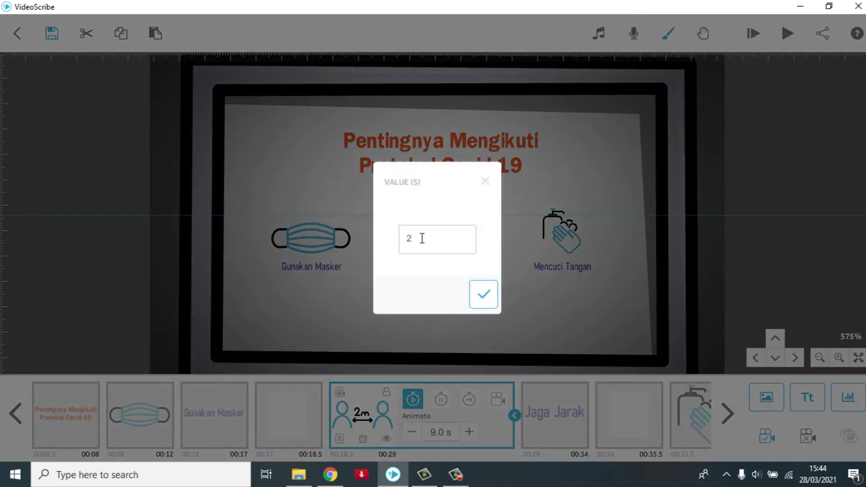
click(483, 295)
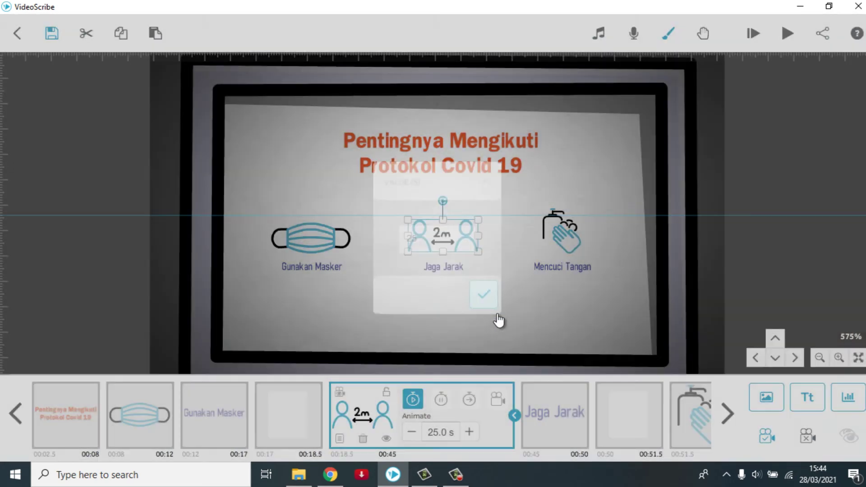
click(437, 432)
click(423, 239)
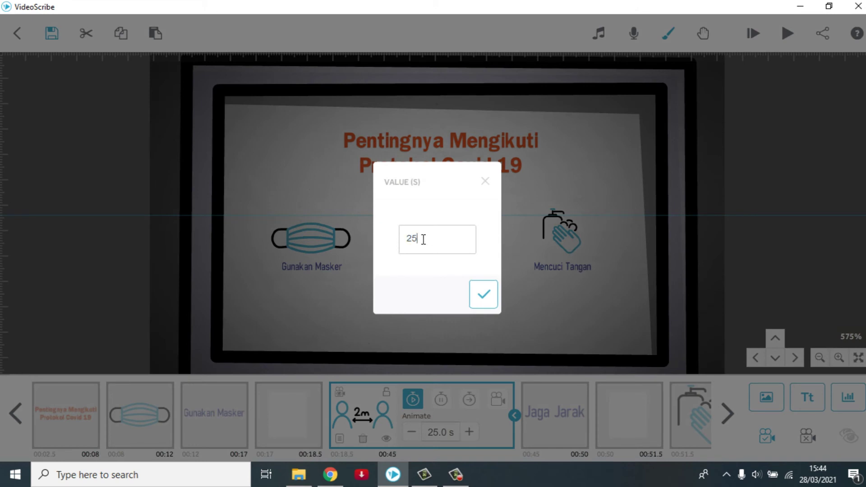
click(484, 296)
Set the hand-washing icon's draw time to 2.5 s
click(698, 418)
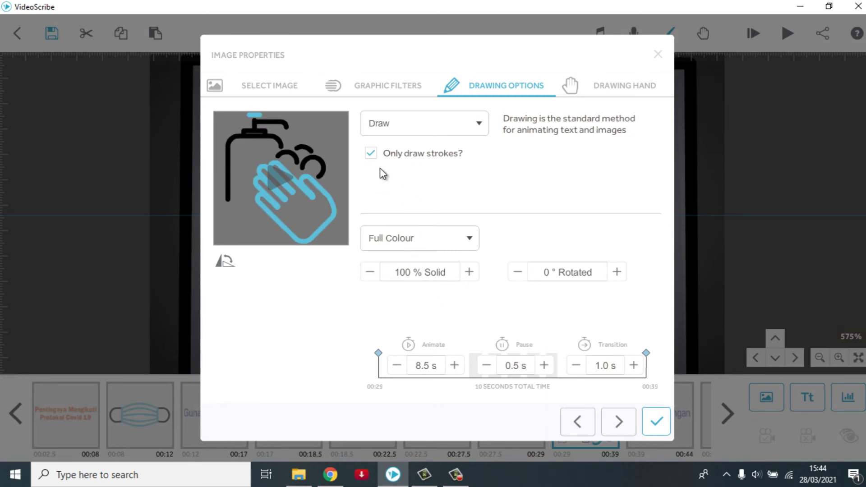
click(651, 432)
click(625, 426)
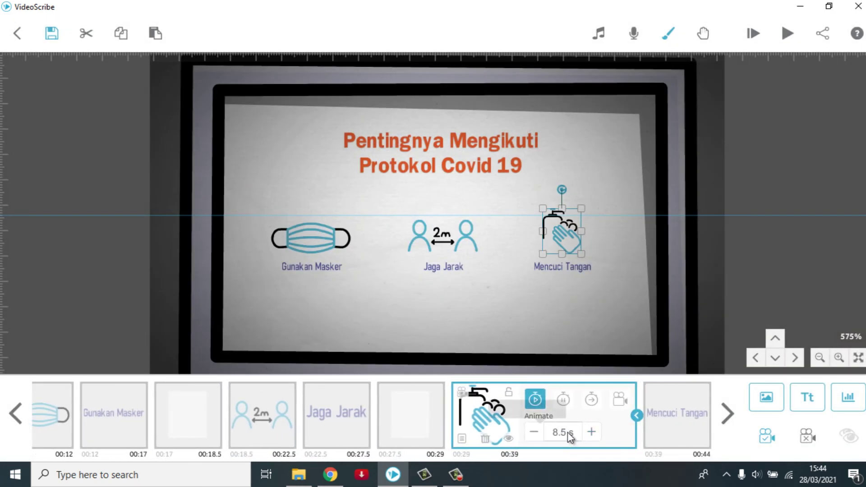
click(567, 432)
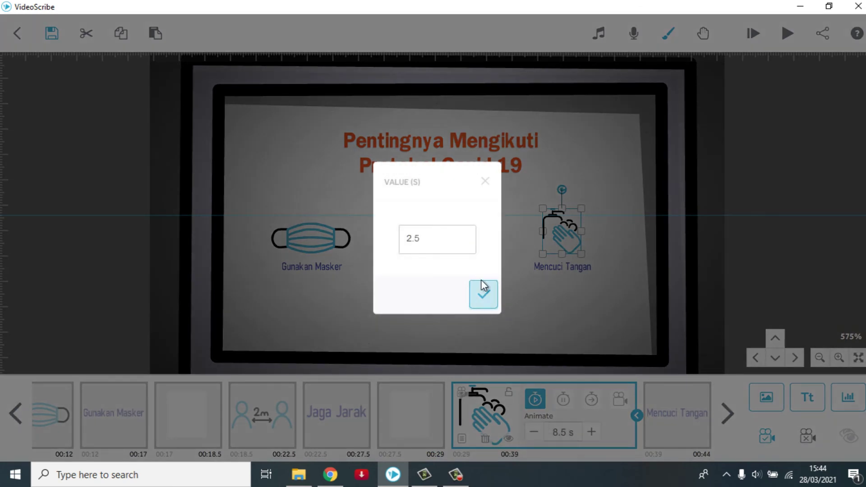
click(481, 294)
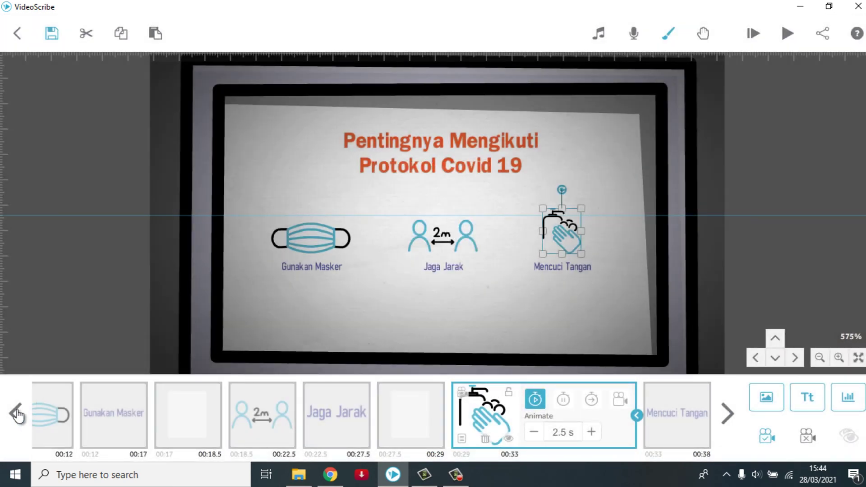
Make the Gunakan Masker caption fade in instead of being drawn
click(17, 414)
click(219, 417)
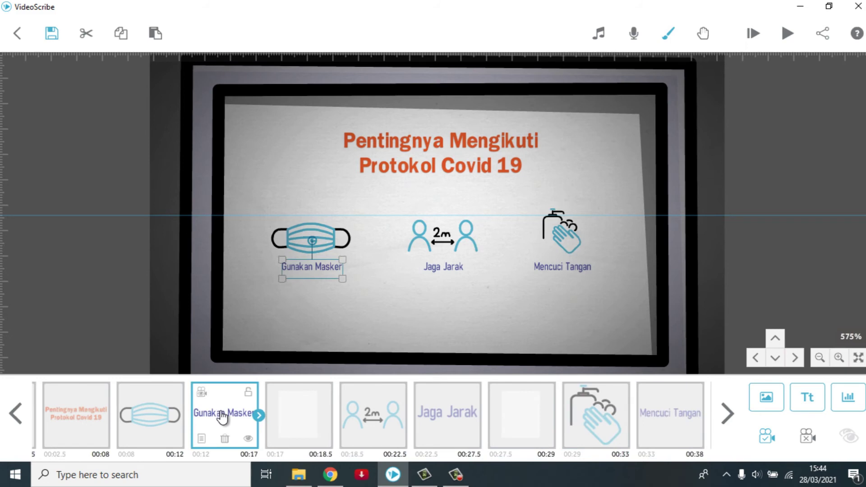
double_click(297, 260)
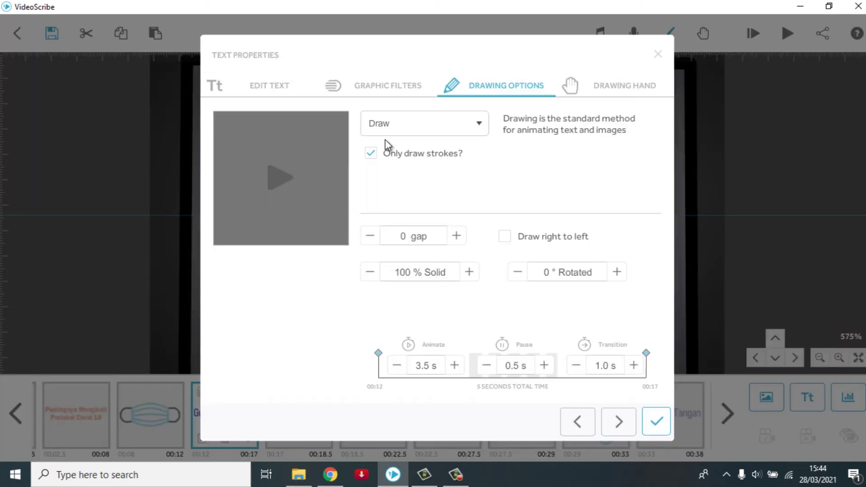
click(403, 124)
click(393, 198)
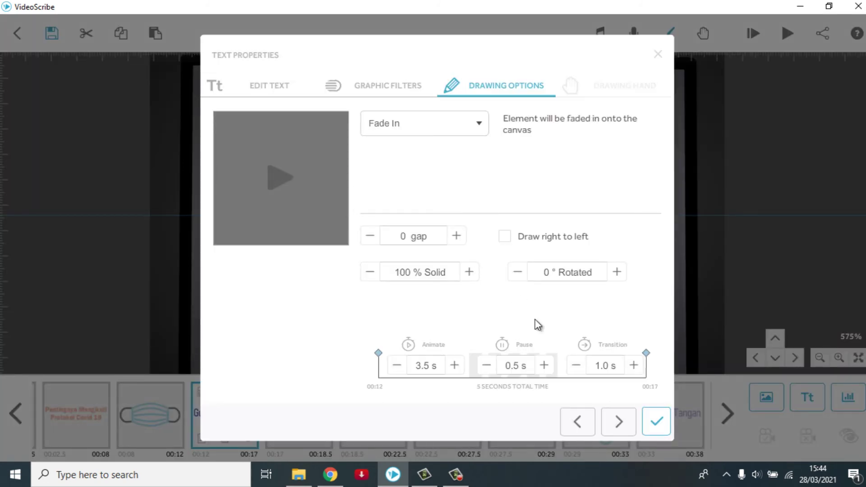
click(649, 424)
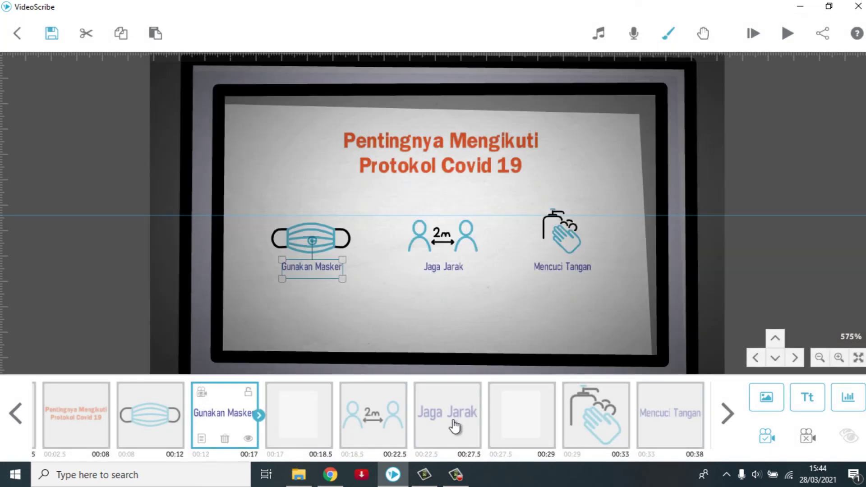
Make the Jaga Jarak caption fade in instead of being drawn
click(454, 425)
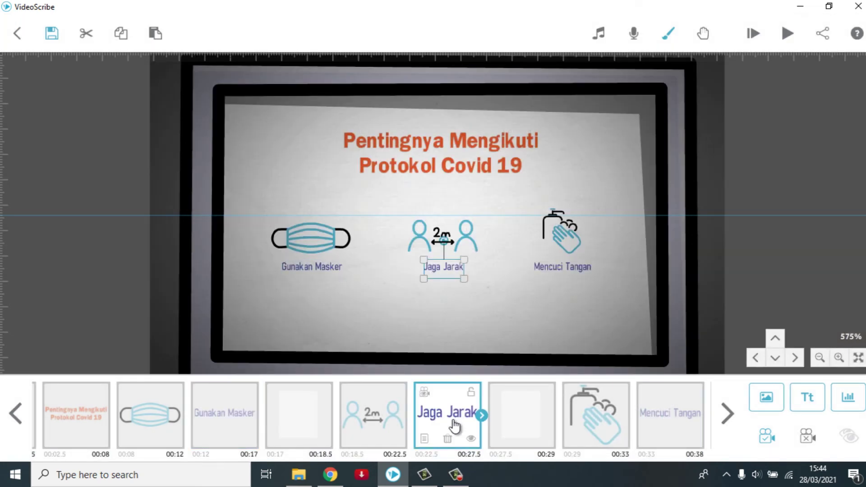
click(424, 435)
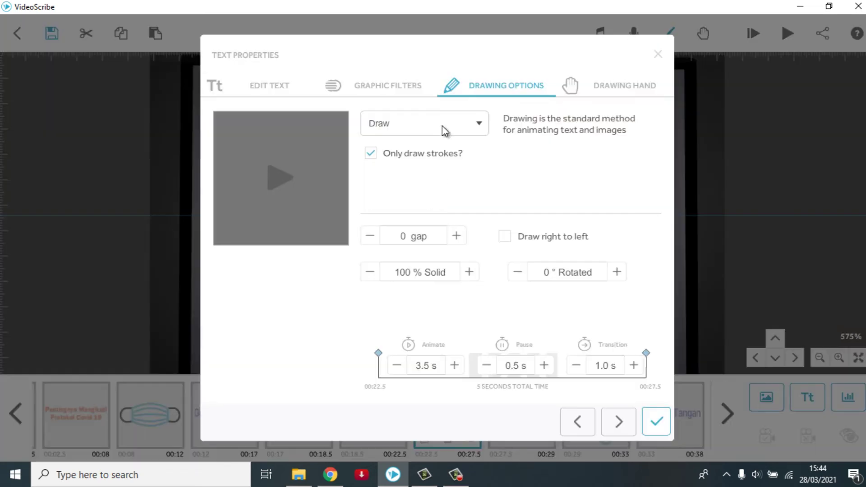
click(392, 118)
click(397, 197)
click(657, 422)
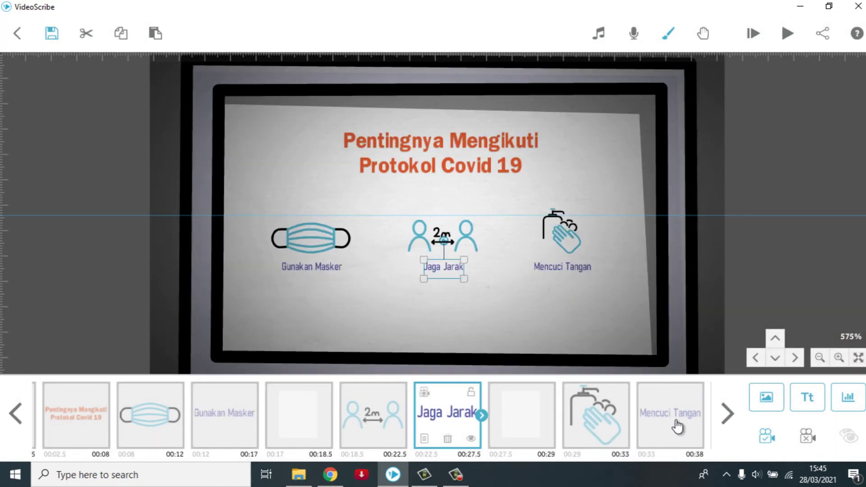
Make the Mencuci Tangan caption fade in instead of being drawn
click(678, 426)
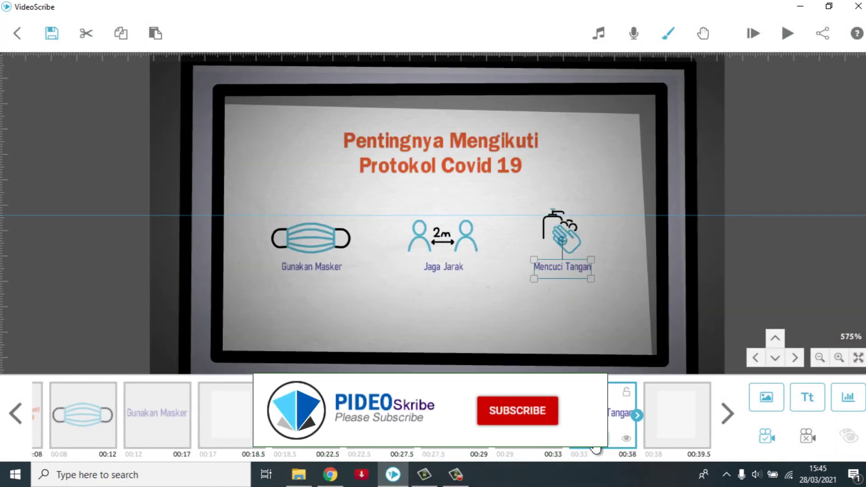
click(623, 415)
click(439, 129)
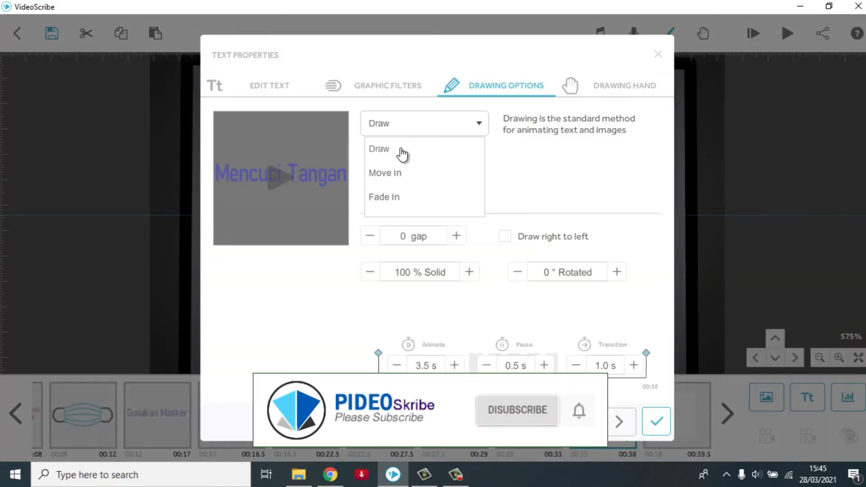
click(383, 197)
click(657, 423)
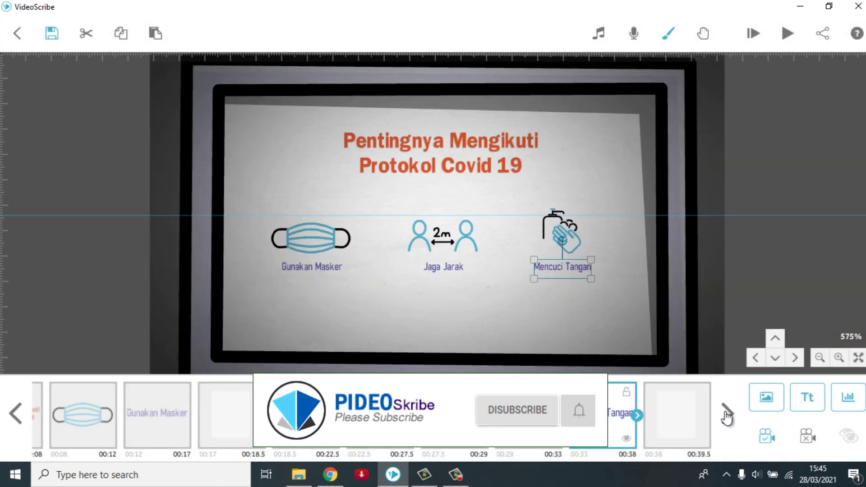
click(726, 414)
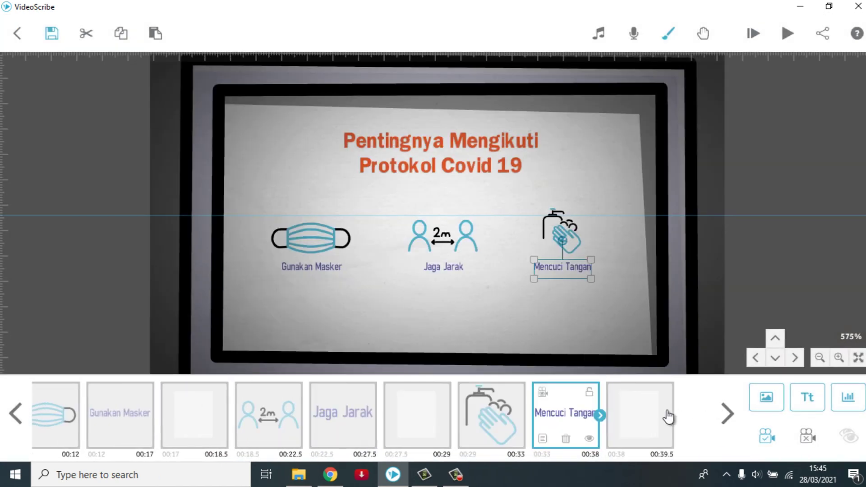
Add the red brush-stroke image from Recently Used and drag it after Mencuci Tangan
click(19, 414)
click(60, 403)
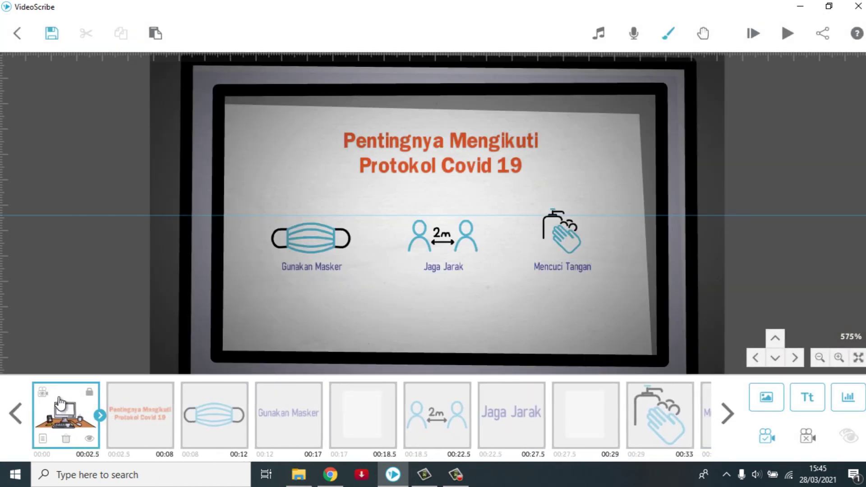
click(47, 395)
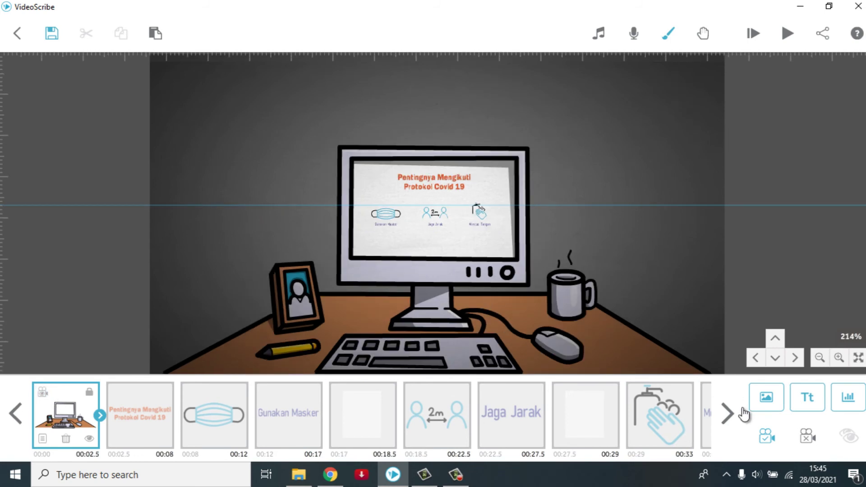
click(727, 415)
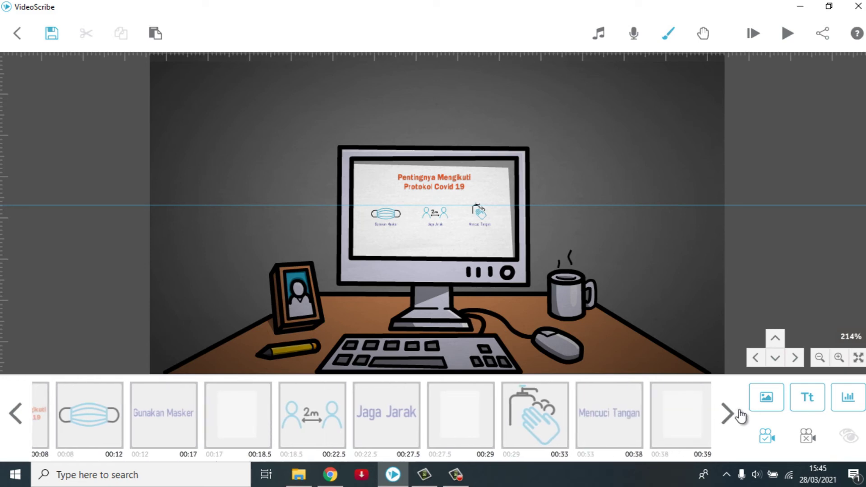
click(766, 396)
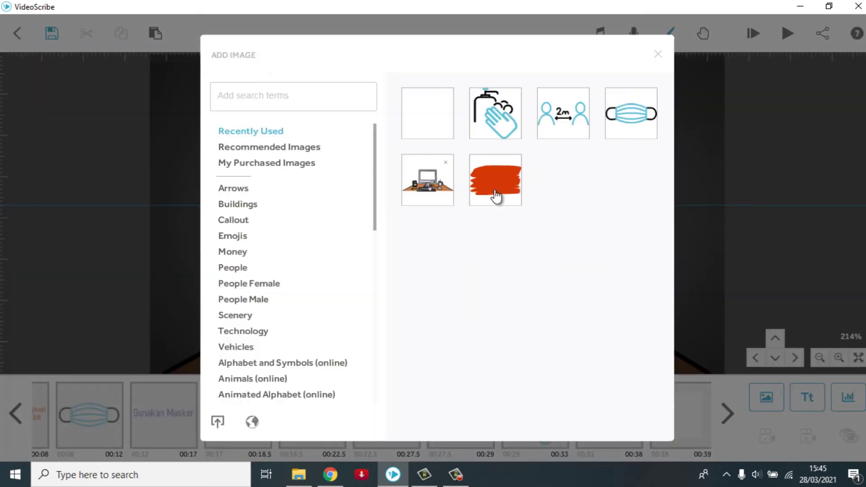
click(507, 193)
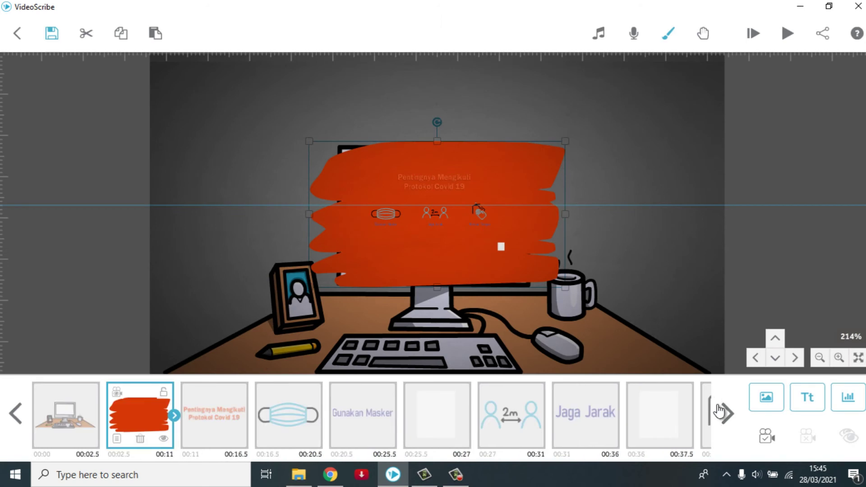
mouse_move(160, 413)
mouse_down()
mouse_move(744, 415)
mouse_move(697, 424)
mouse_up()
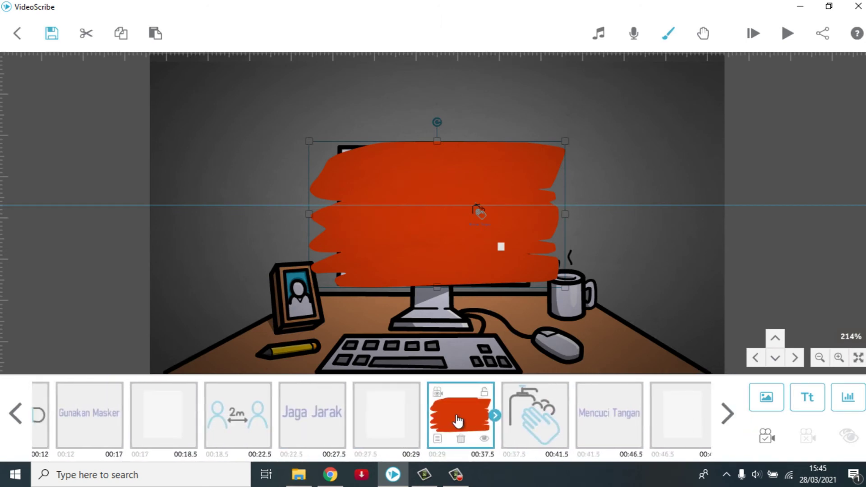
mouse_move(599, 424)
mouse_down()
mouse_move(669, 428)
mouse_move(673, 420)
mouse_move(586, 411)
mouse_move(656, 412)
mouse_up()
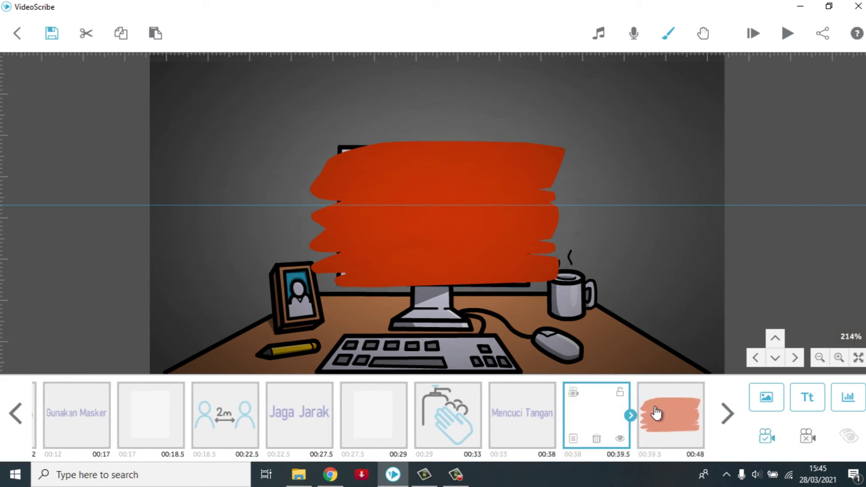
Move and enlarge the red paint-stroke image so it covers the whole scene
click(659, 412)
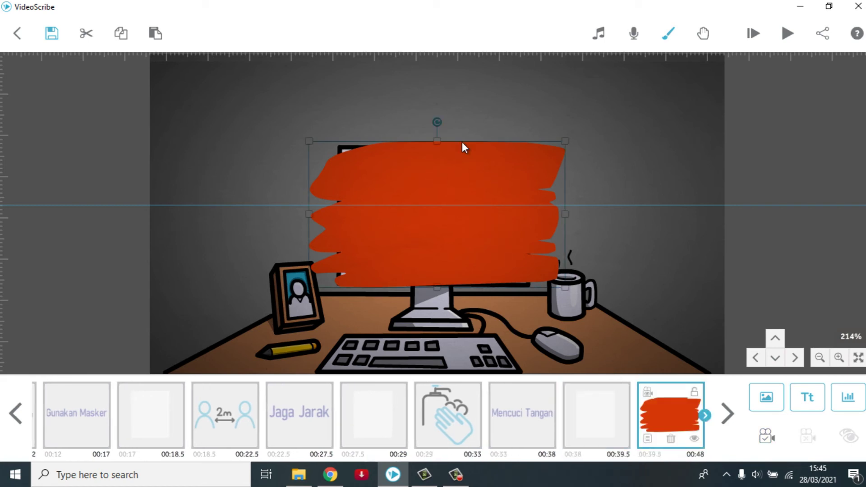
drag(446, 180, 298, 96)
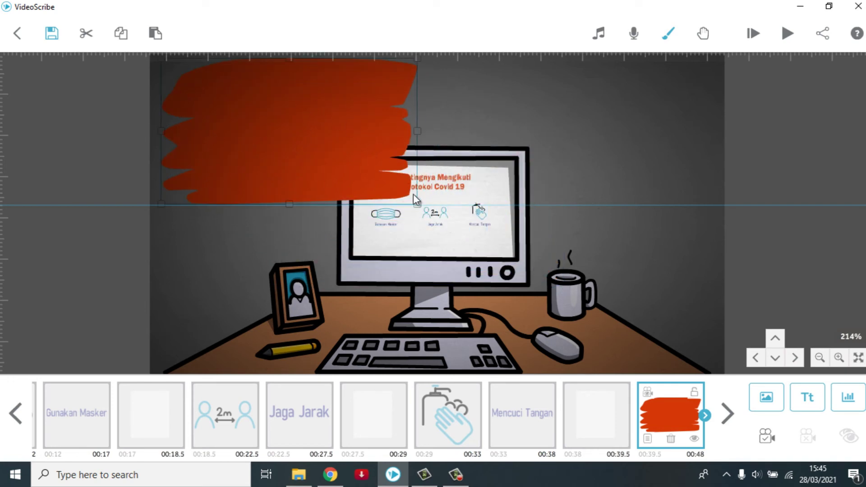
mouse_move(417, 204)
mouse_down()
mouse_move(518, 226)
mouse_move(630, 288)
mouse_move(619, 267)
mouse_up()
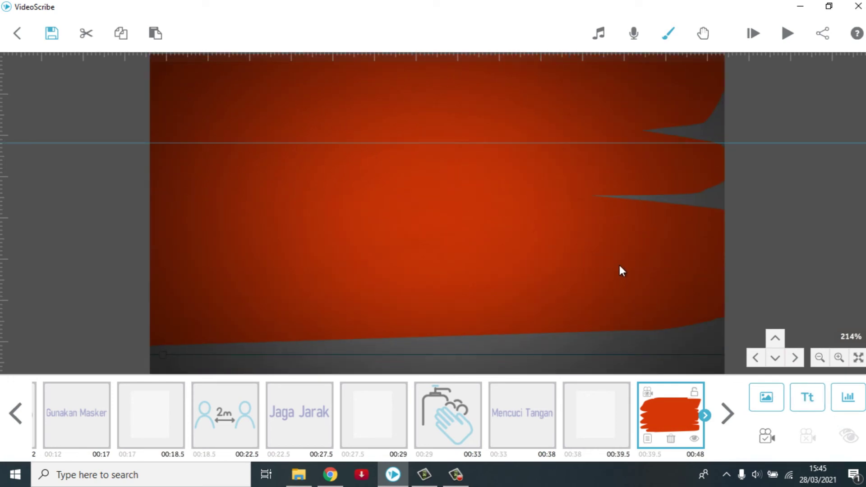
click(609, 412)
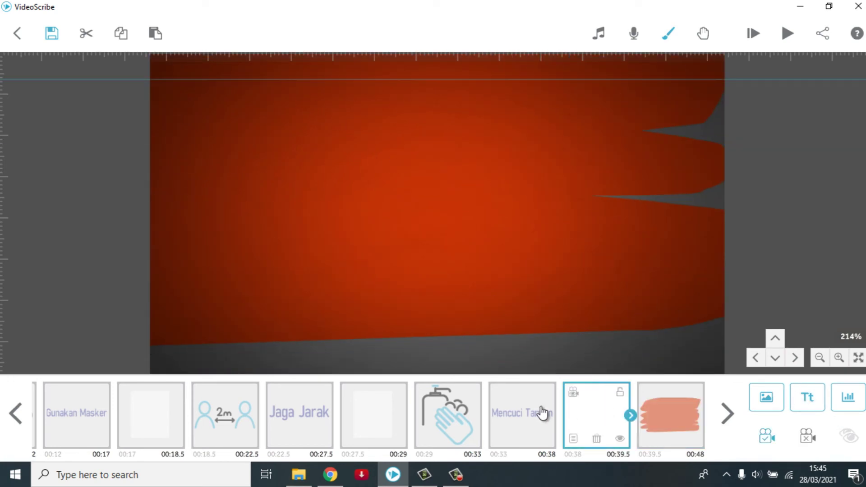
click(573, 392)
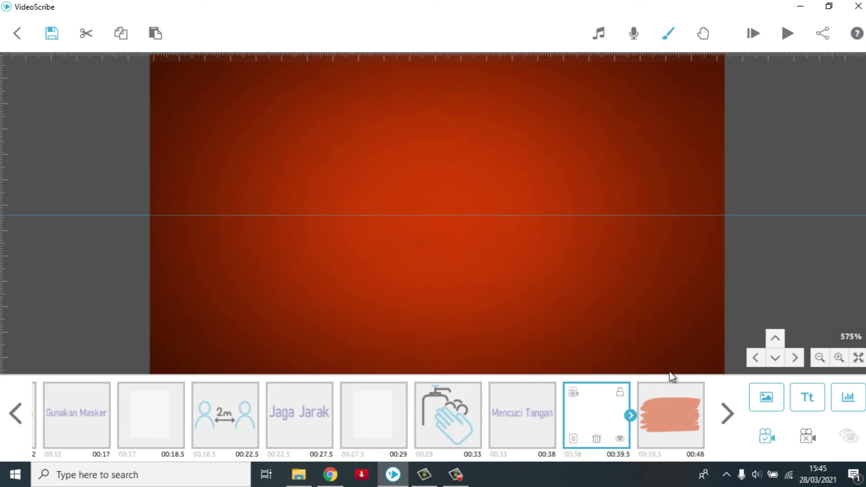
Set the red overlay's opacity to 80% Solid in its properties
click(681, 426)
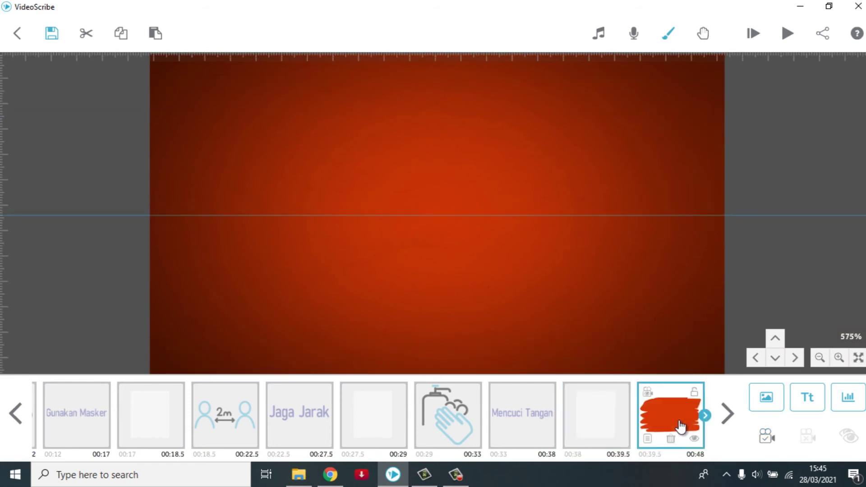
click(652, 440)
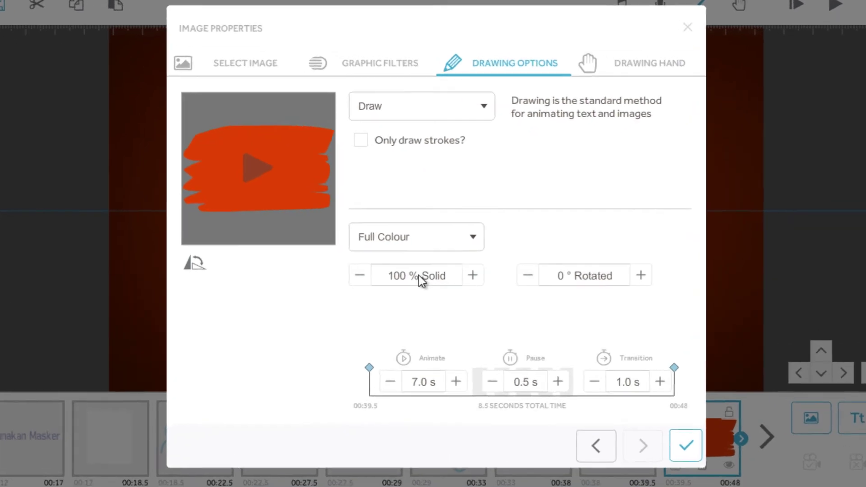
click(419, 280)
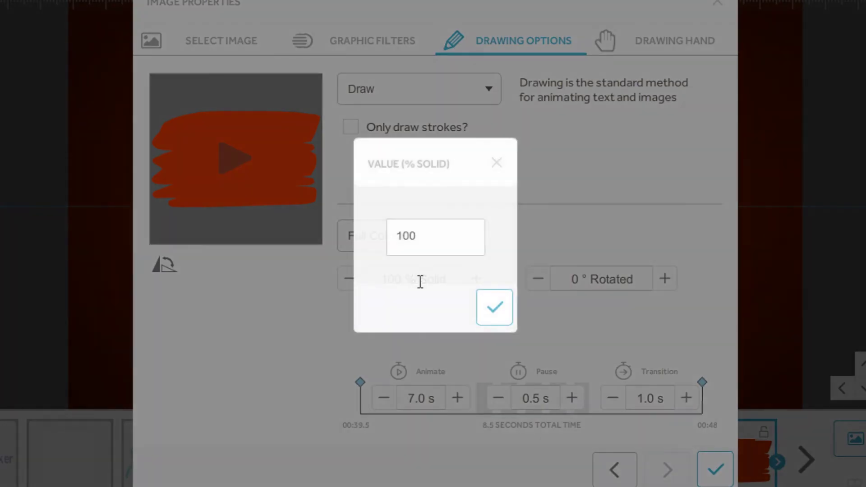
text(80)
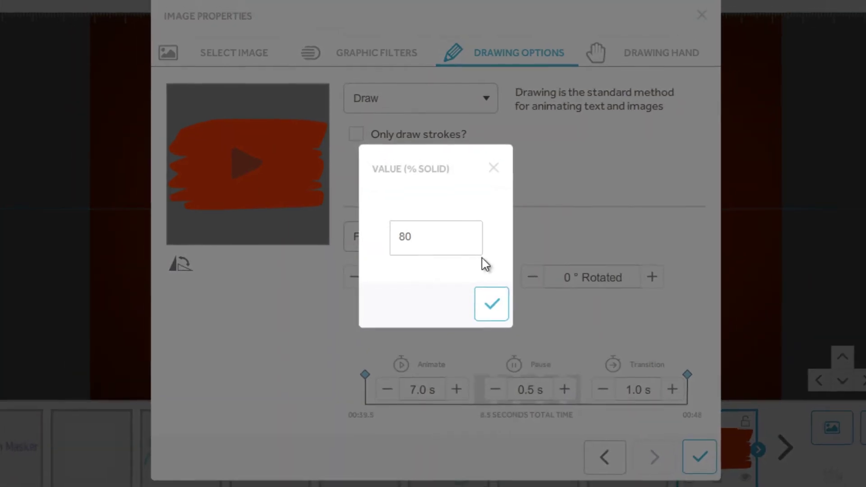
click(494, 307)
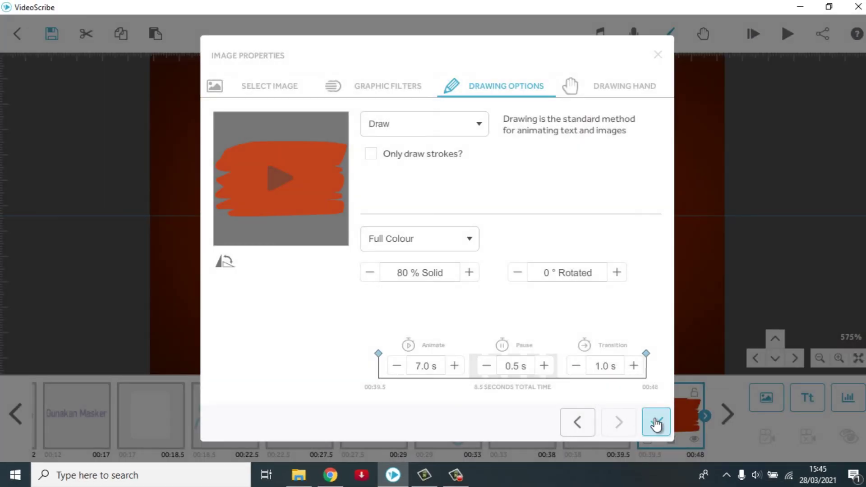
click(656, 422)
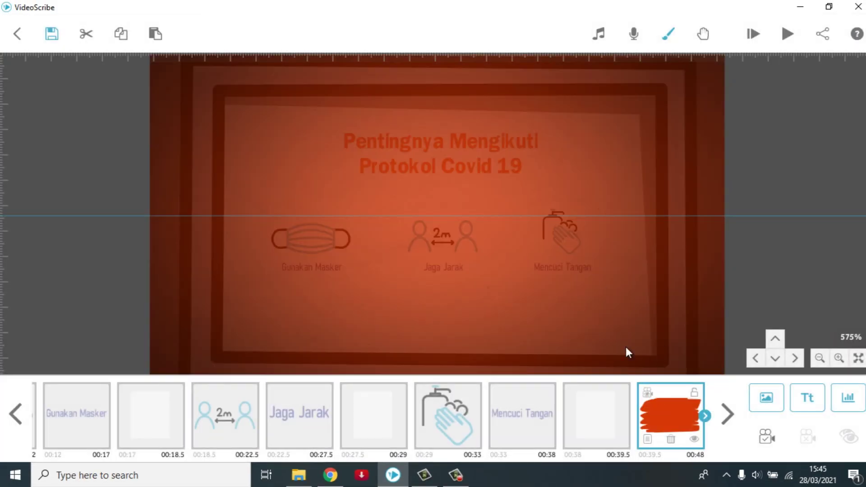
Duplicate the blank camera element and clear the copy's saved camera framing
click(595, 414)
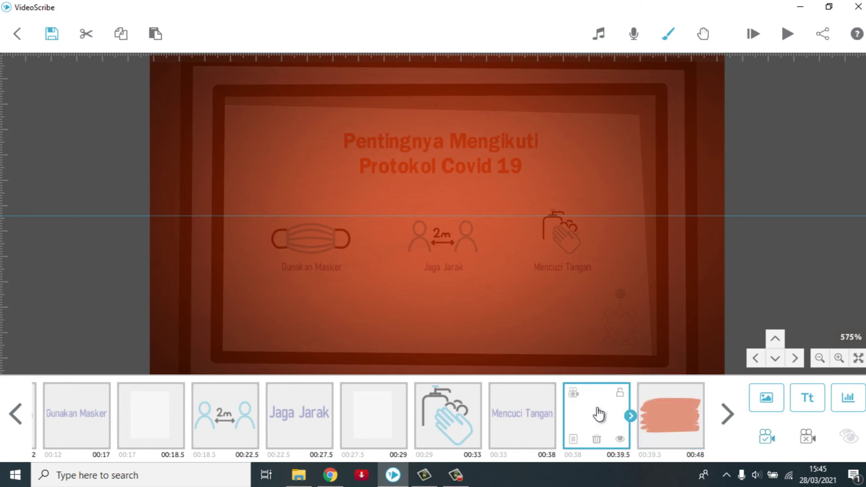
click(119, 35)
click(155, 33)
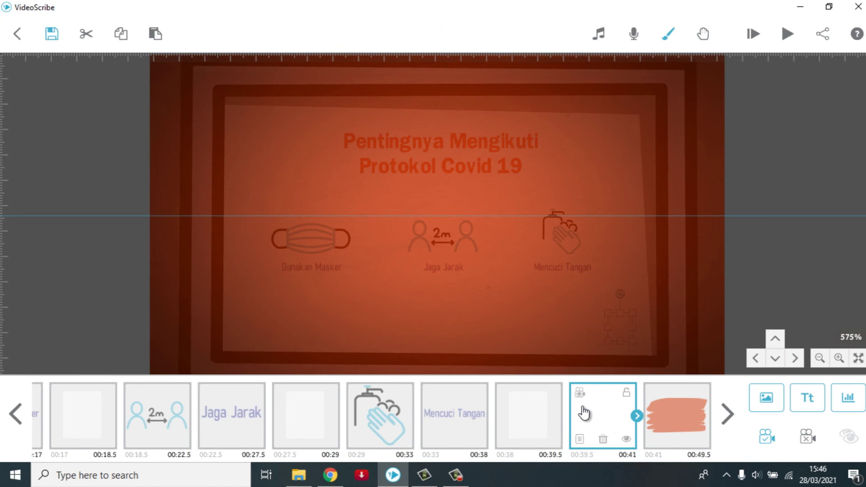
click(799, 440)
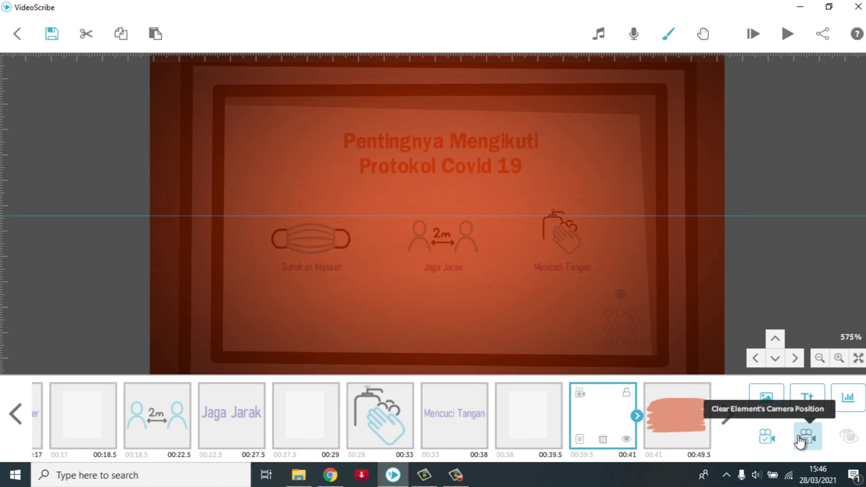
Compare the first element's full desk framing with the framing of the blank element at 00:38
click(16, 414)
click(46, 406)
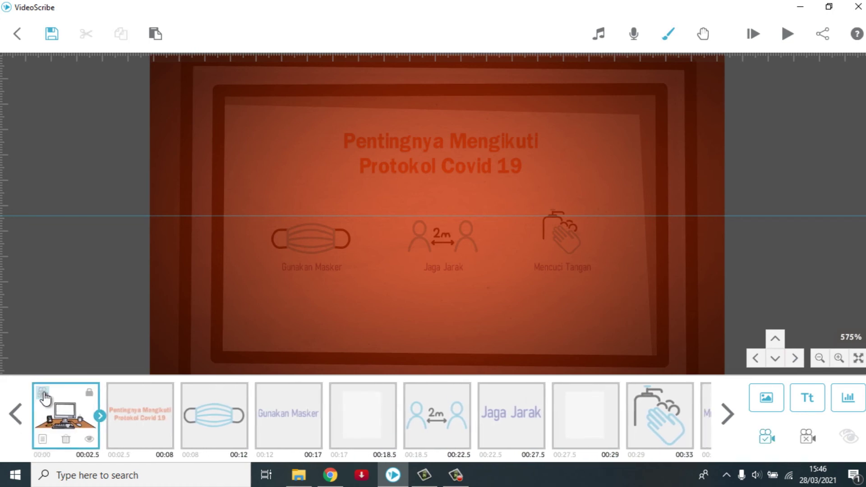
click(43, 393)
click(726, 414)
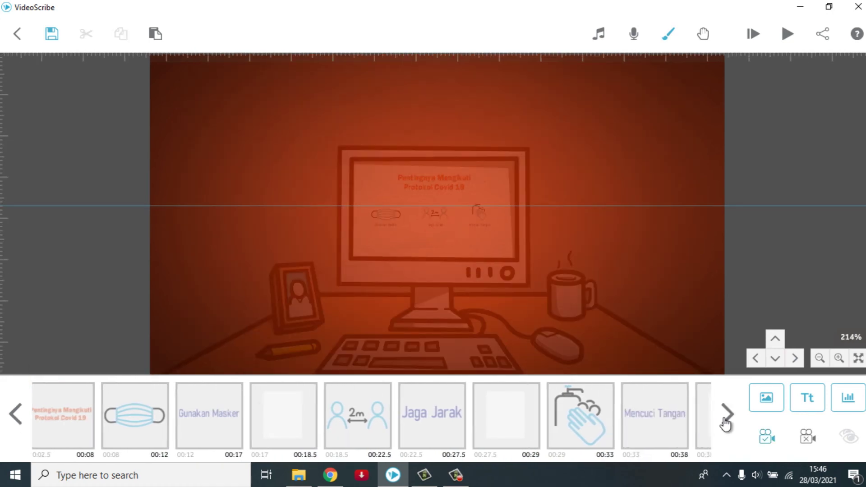
click(603, 418)
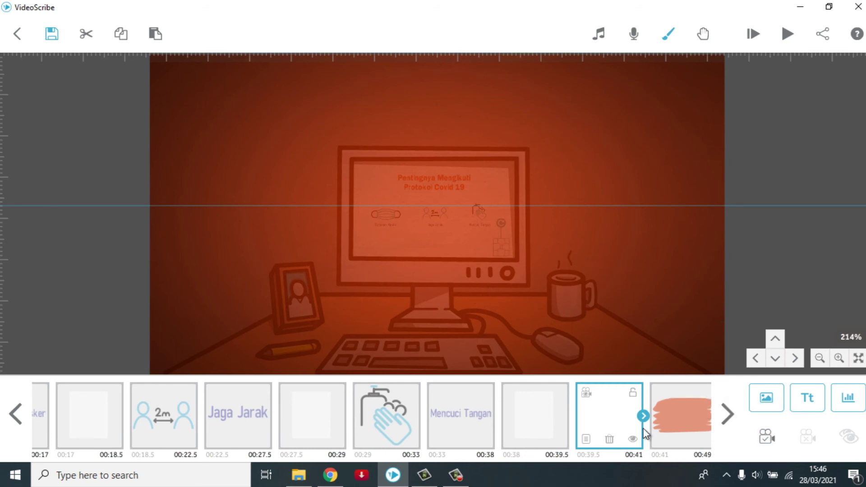
click(548, 430)
click(512, 393)
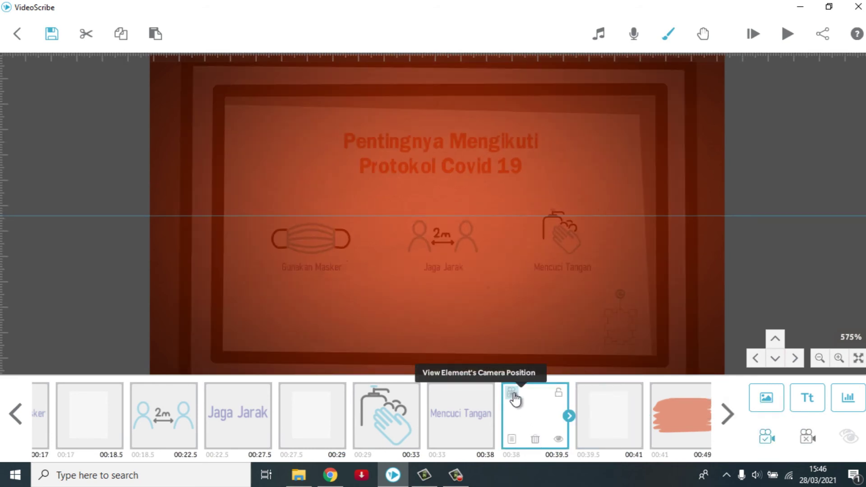
click(610, 412)
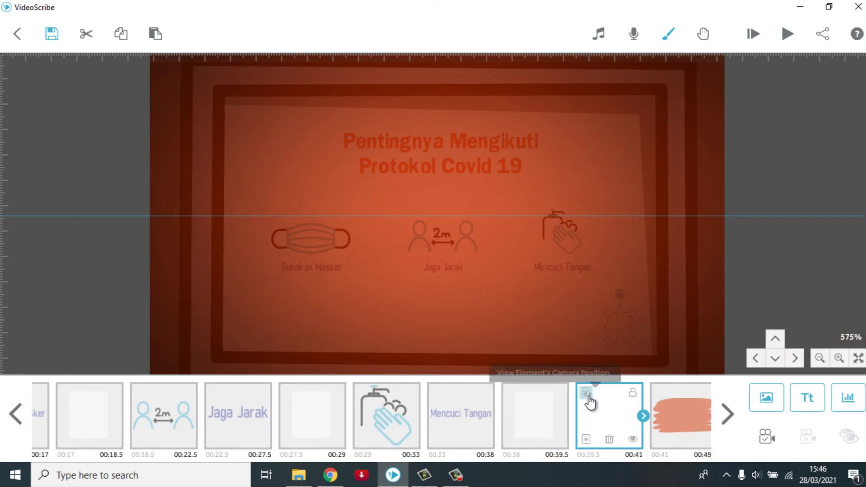
Save the full desk-scene view as the camera framing of the new blank element at 00:39.5
click(18, 418)
click(46, 399)
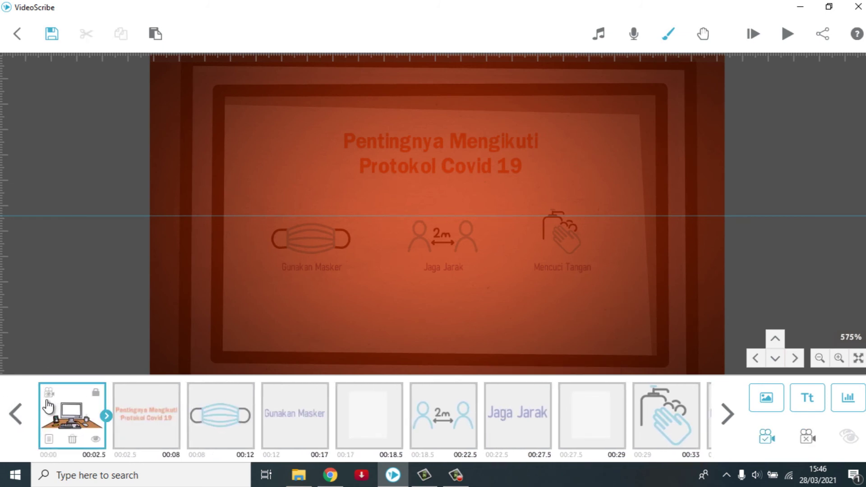
click(43, 392)
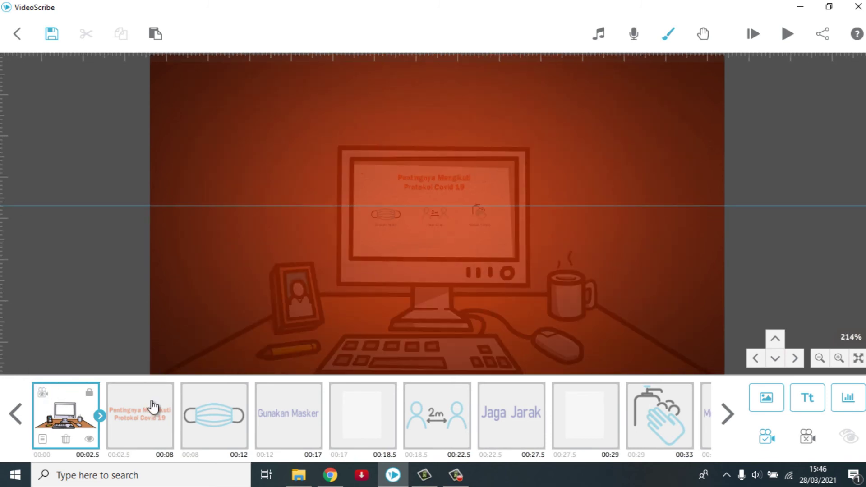
click(727, 417)
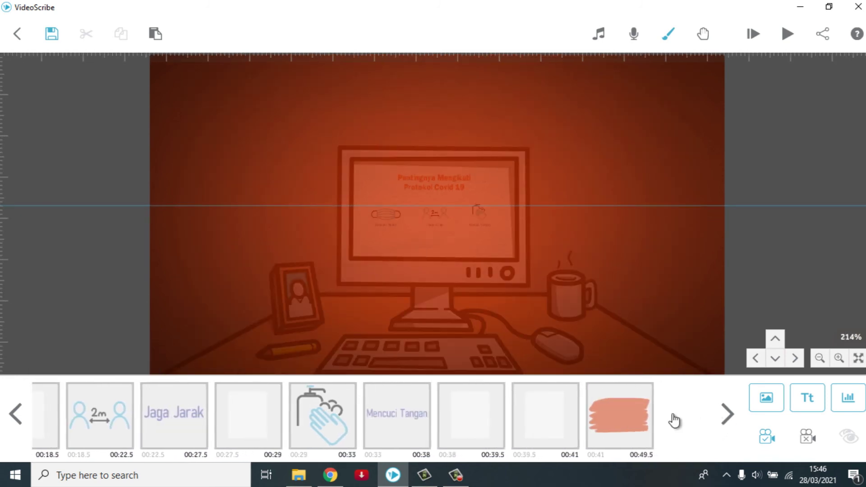
click(616, 402)
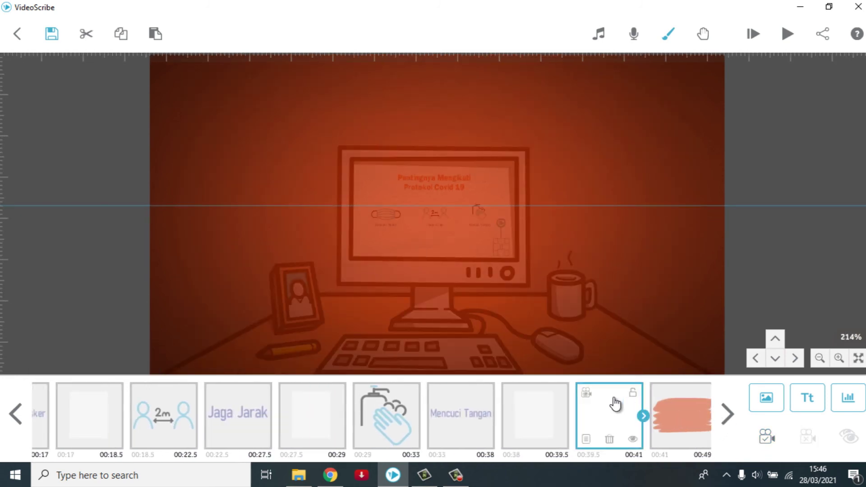
click(767, 437)
click(671, 421)
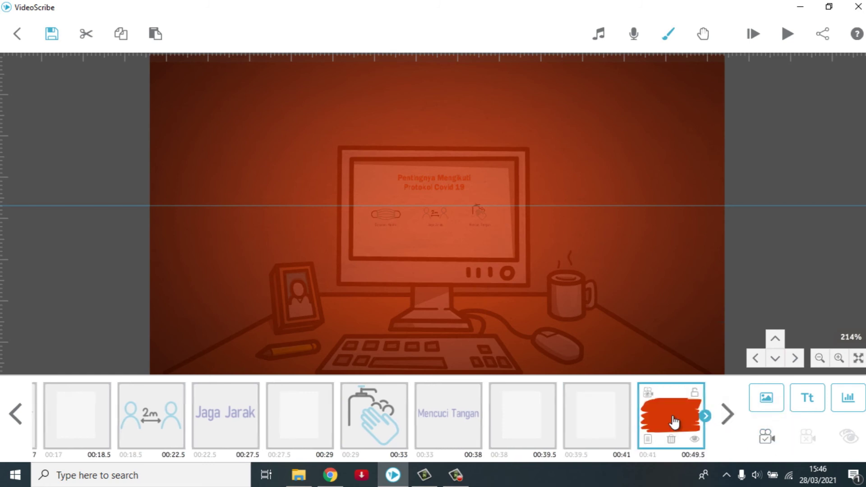
Set the red overlay's animate time to 1 second
click(647, 439)
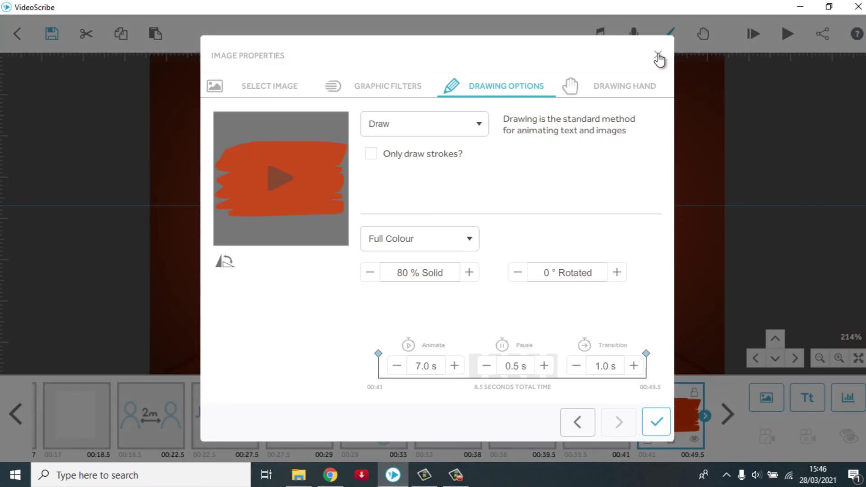
click(659, 58)
click(705, 416)
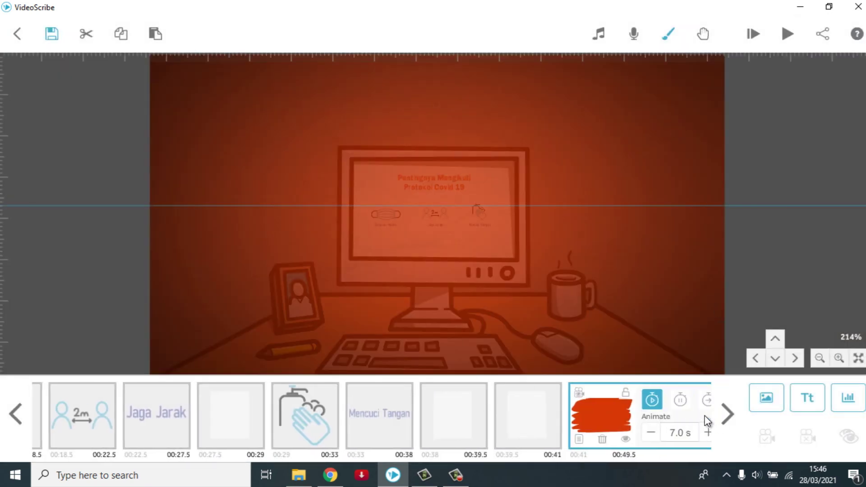
click(622, 432)
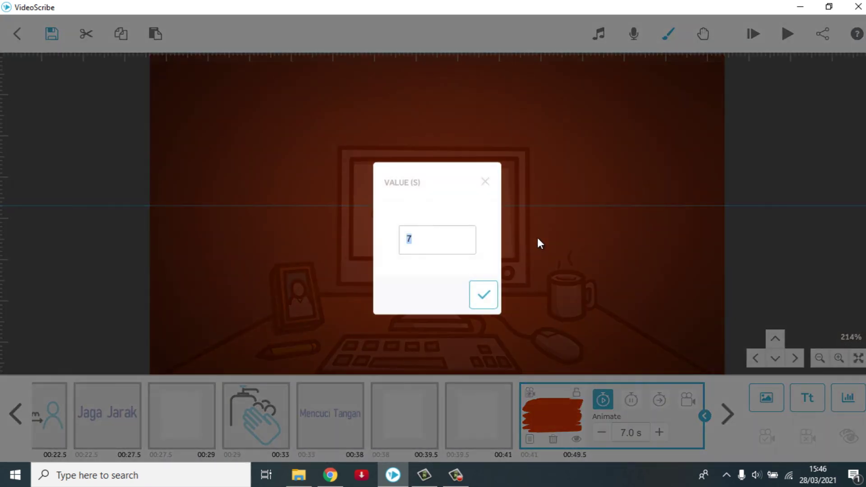
text(1)
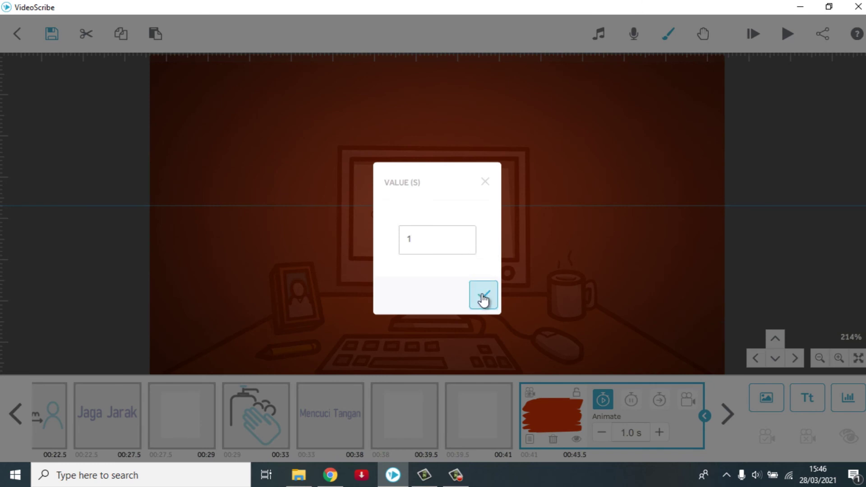
click(483, 299)
Change the red overlay's animation style from Draw to Fade In
click(529, 439)
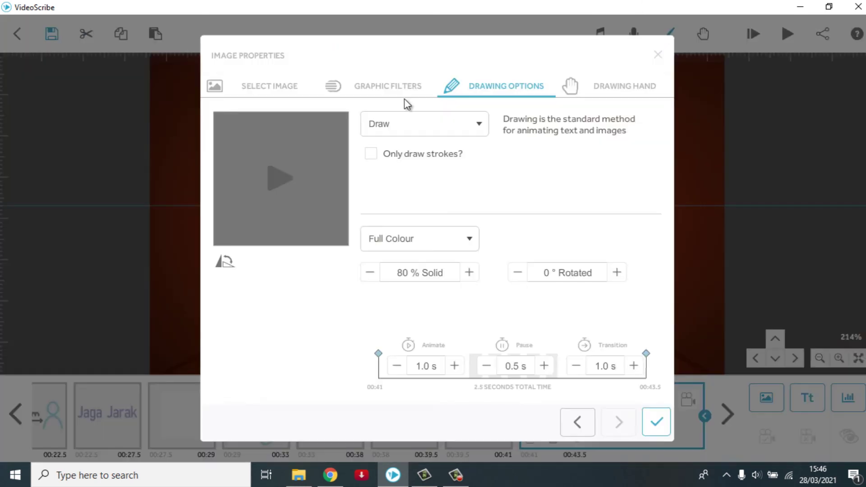
click(382, 125)
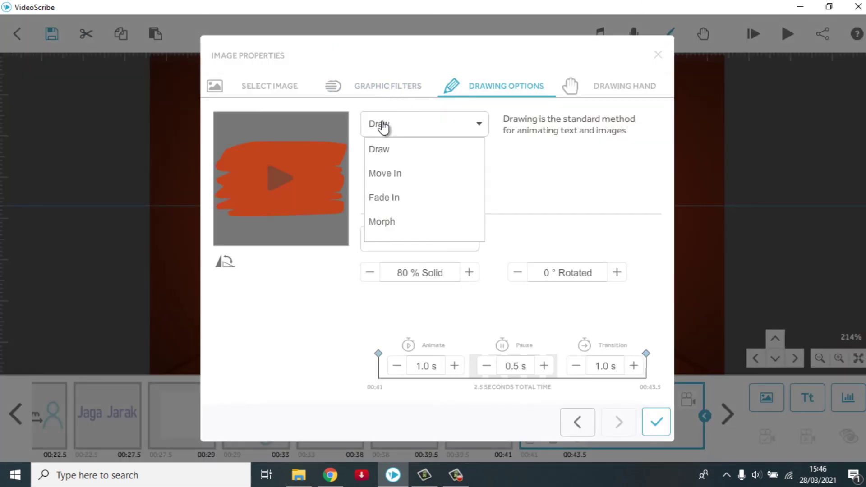
click(390, 205)
click(656, 422)
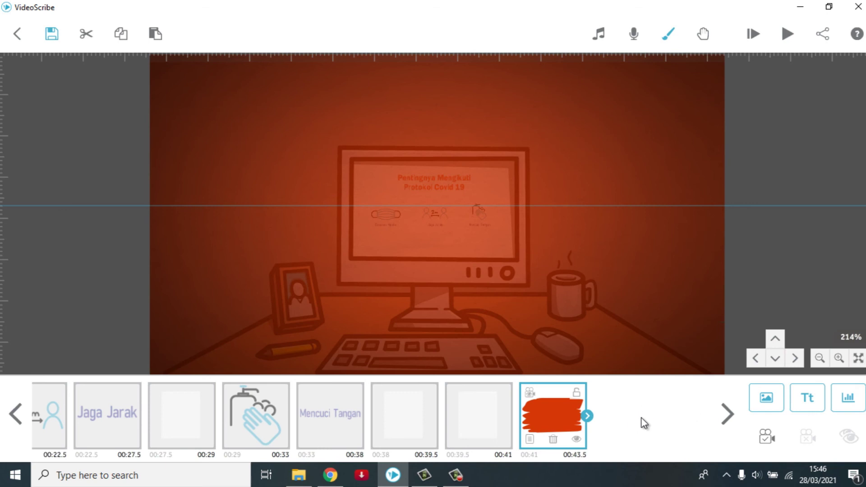
Add centred 'Oke Terimakasih' text in the Kozuka Gothic Pr6N M font
click(806, 398)
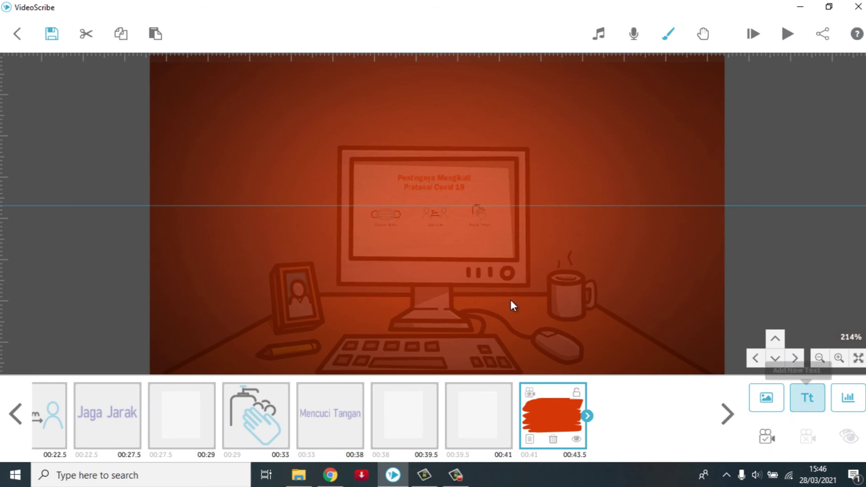
text(Oke Terimakasih)
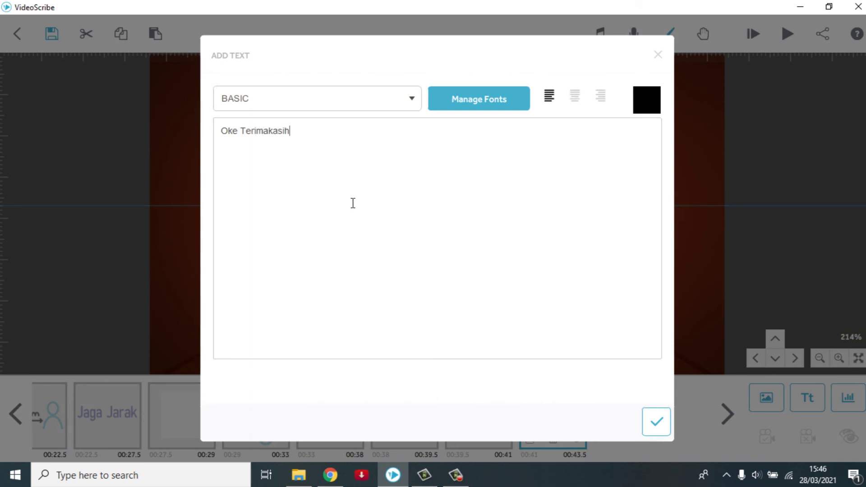
click(575, 97)
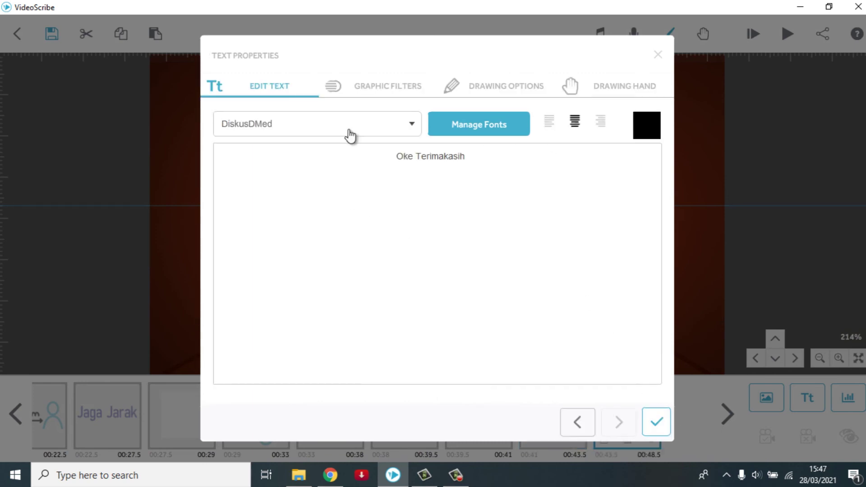
click(349, 132)
scroll(339, 251, down, 1)
scroll(339, 251, down, 1)
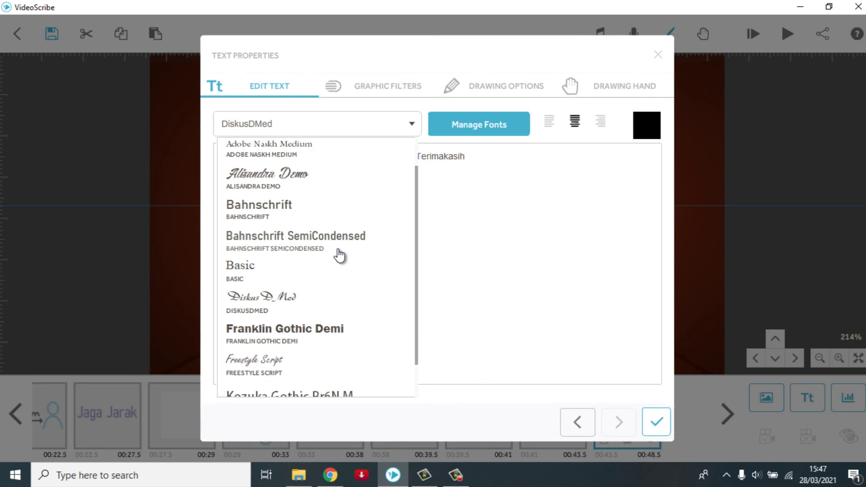
scroll(318, 338, down, 1)
click(300, 356)
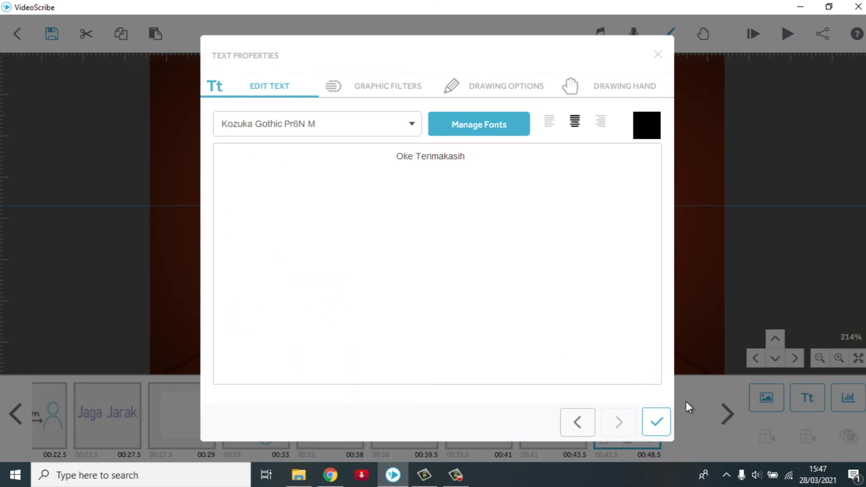
click(657, 423)
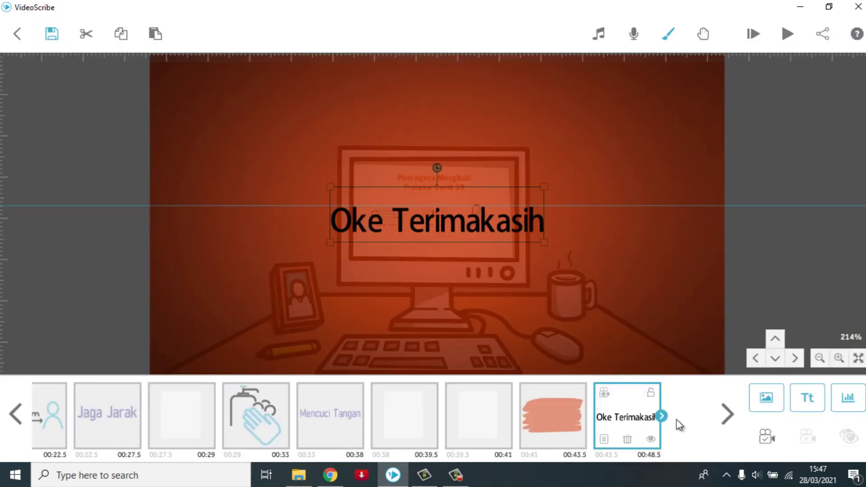
Make the 'Oke Terimakasih' text white (#ffffff) with a drop shadow
double_click(504, 196)
click(586, 86)
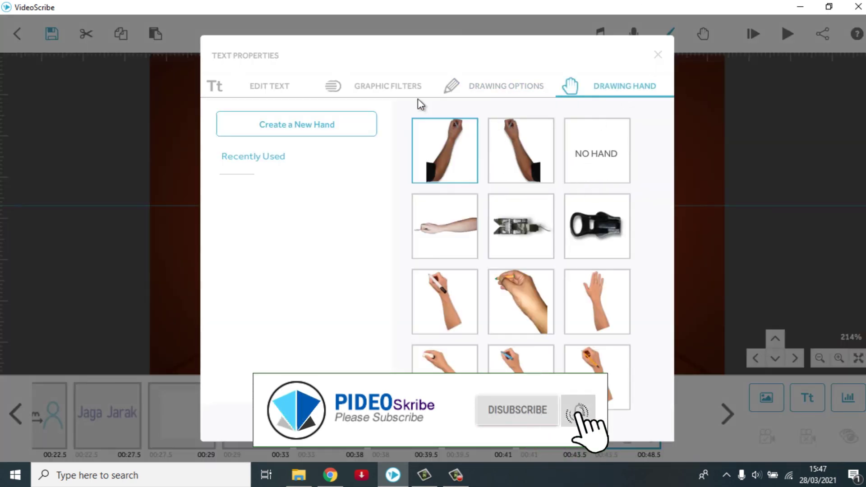
click(368, 95)
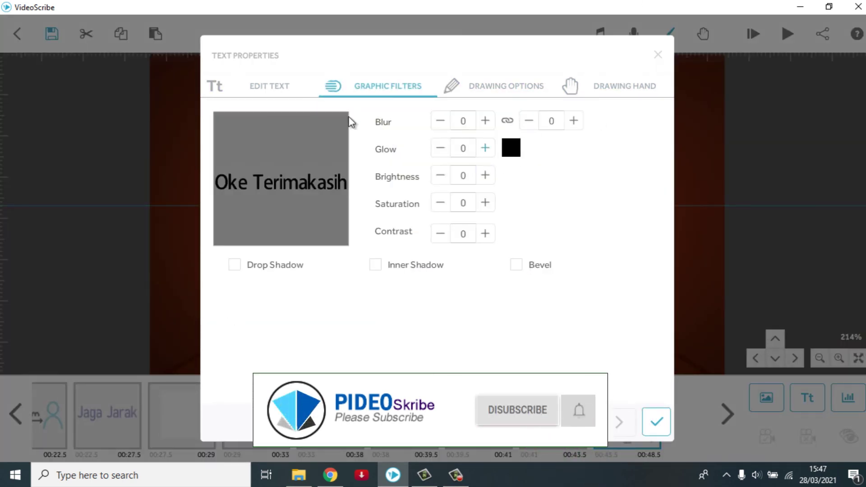
click(237, 86)
click(642, 131)
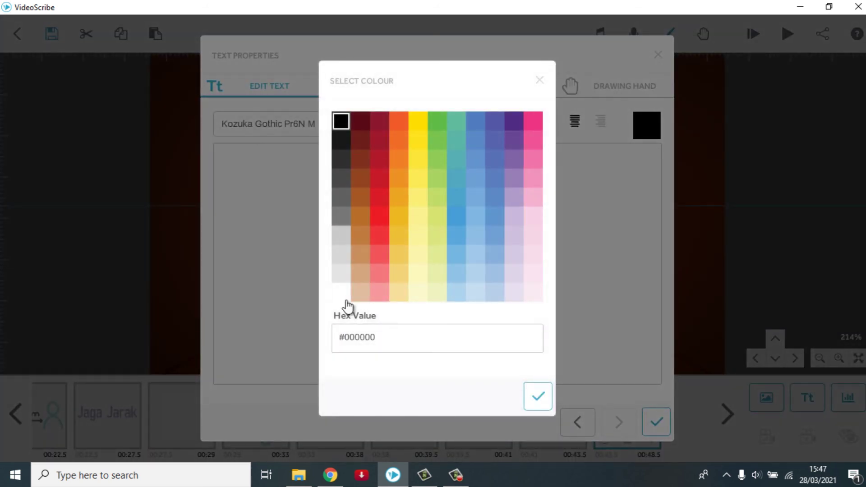
click(341, 293)
click(538, 397)
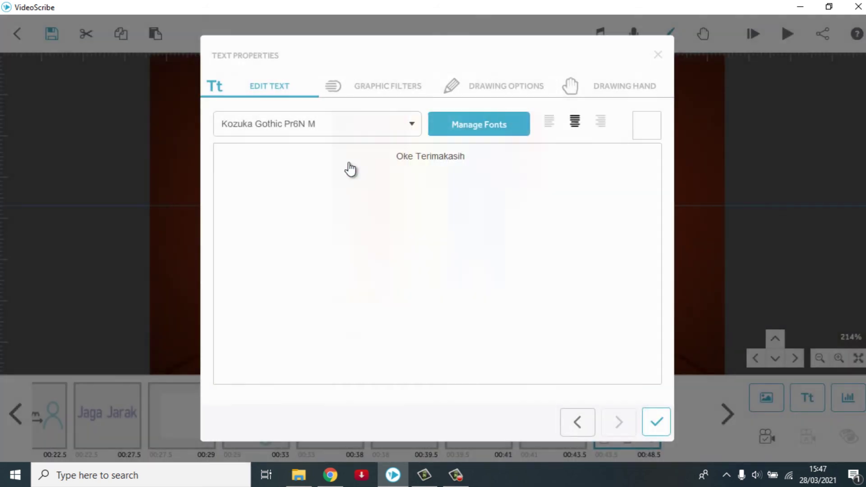
click(373, 88)
click(235, 266)
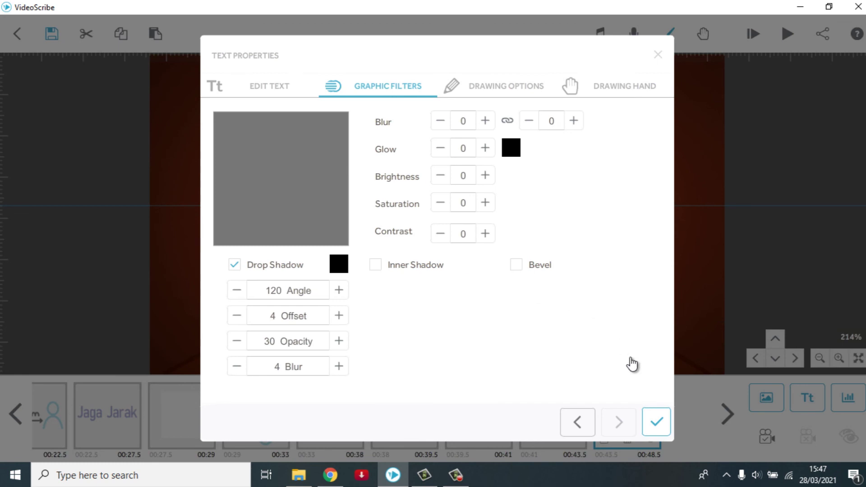
click(656, 422)
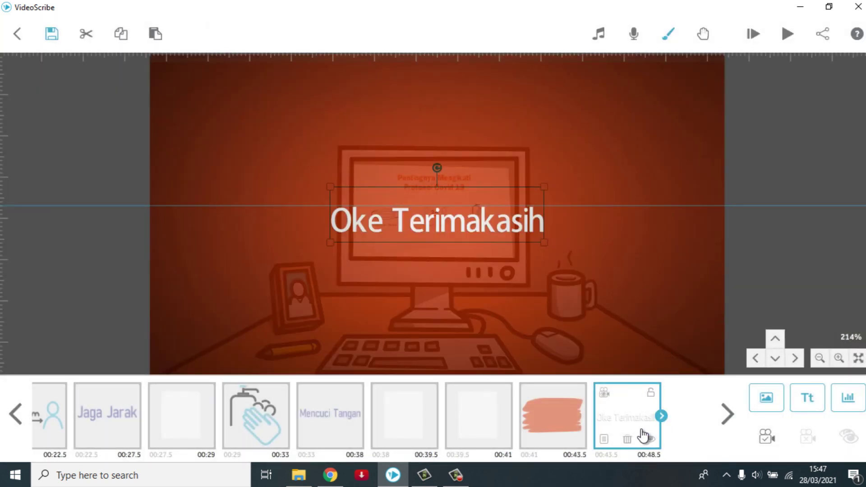
Set the text's animate time to 2 seconds and preview from this element
click(661, 415)
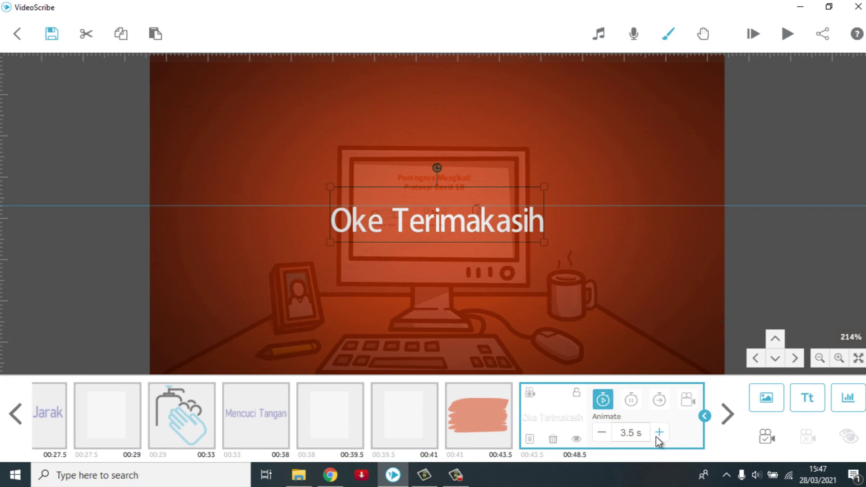
click(631, 433)
text(2)
click(483, 294)
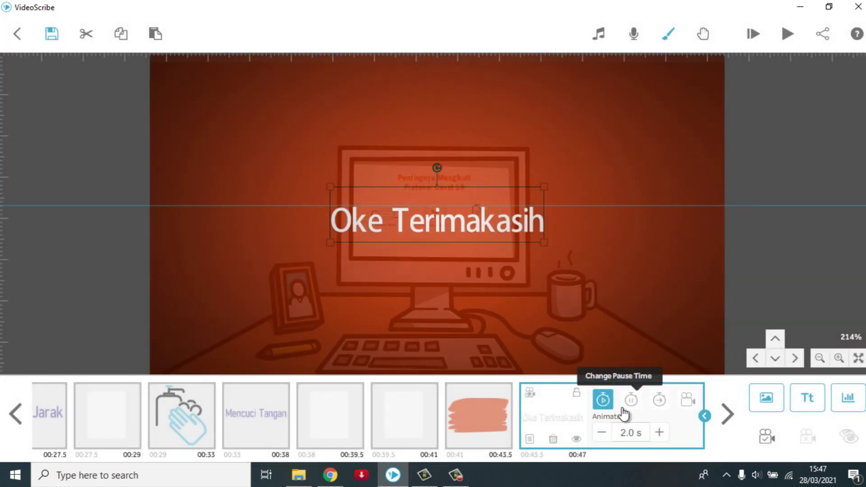
click(753, 34)
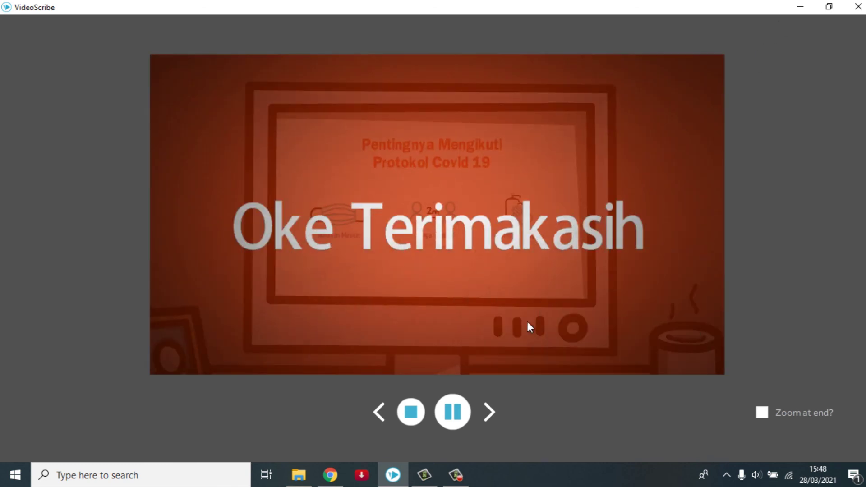
Stop the preview once 'Oke Terimakasih' has been written, returning to the editor
click(411, 412)
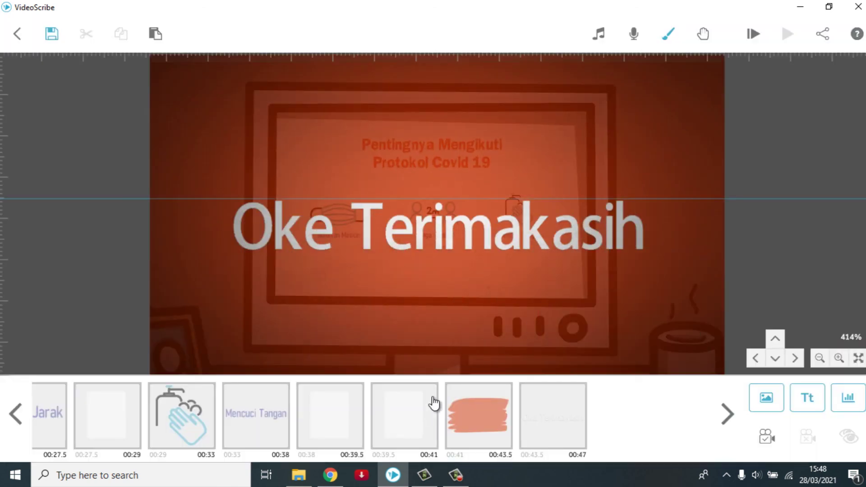
Check the camera framings of the elements at 00:38 and 00:39.5 and the red paint stroke
click(356, 421)
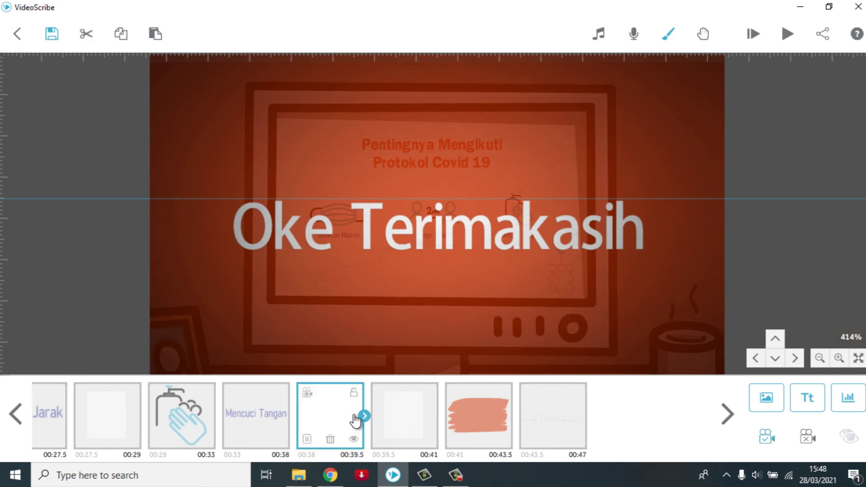
click(308, 392)
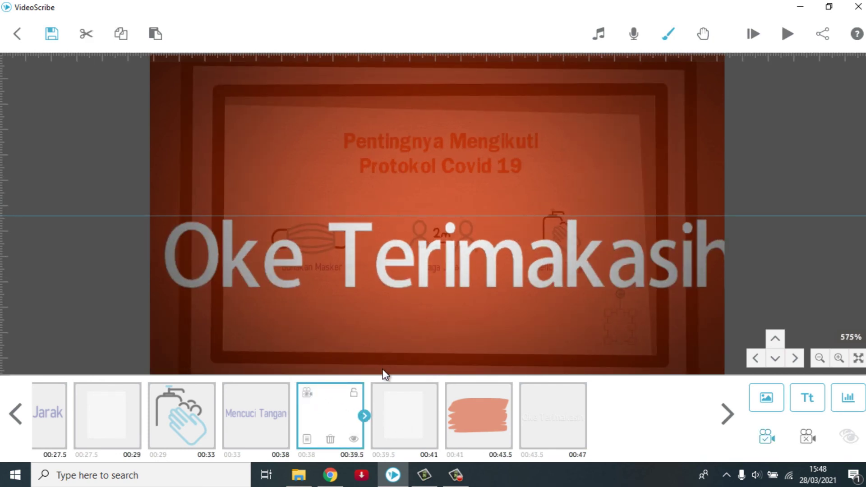
click(399, 407)
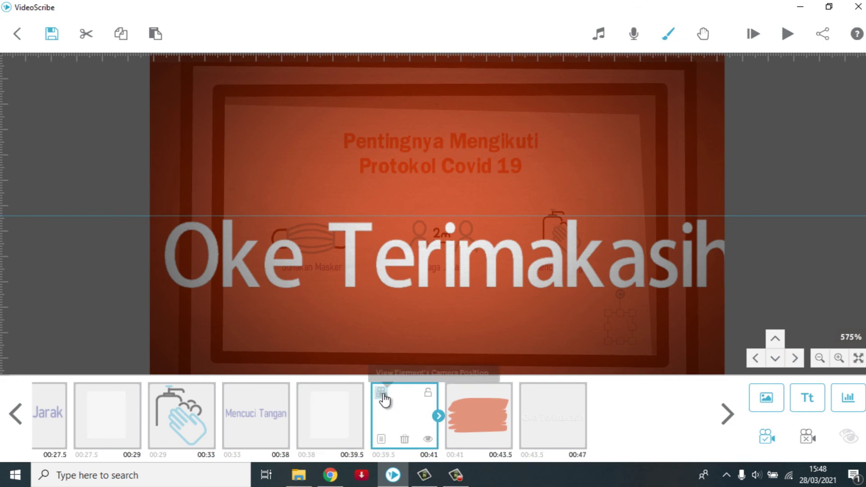
click(382, 393)
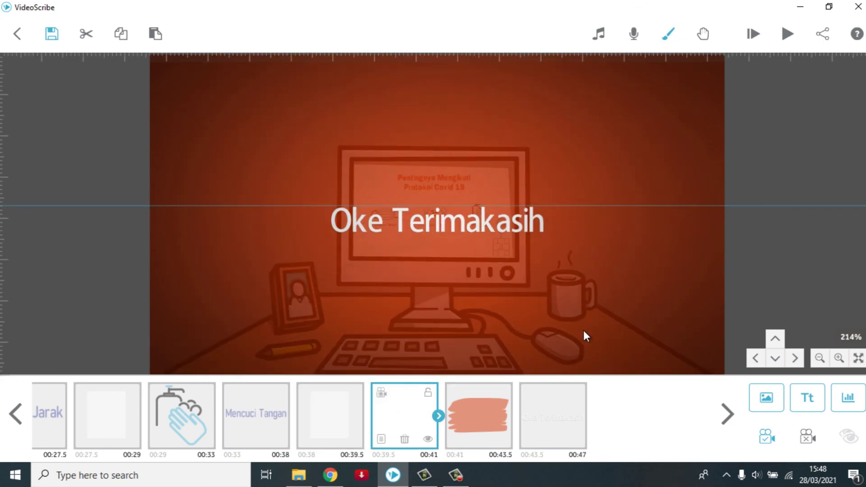
click(482, 403)
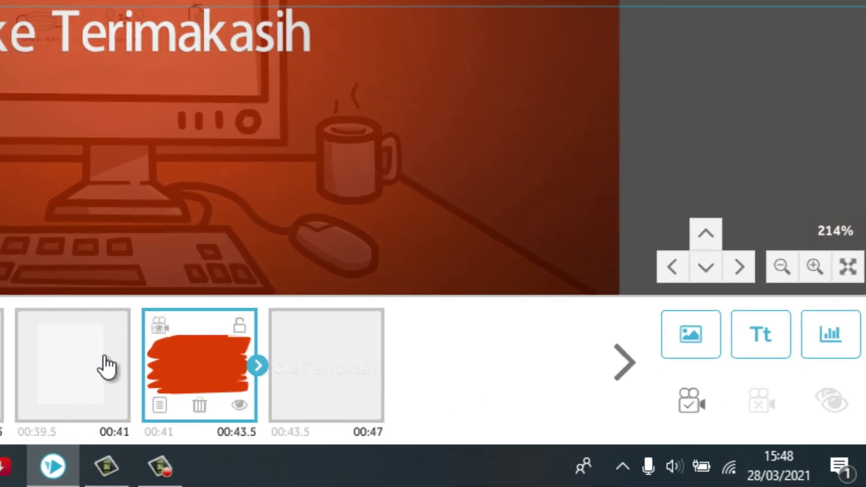
click(425, 417)
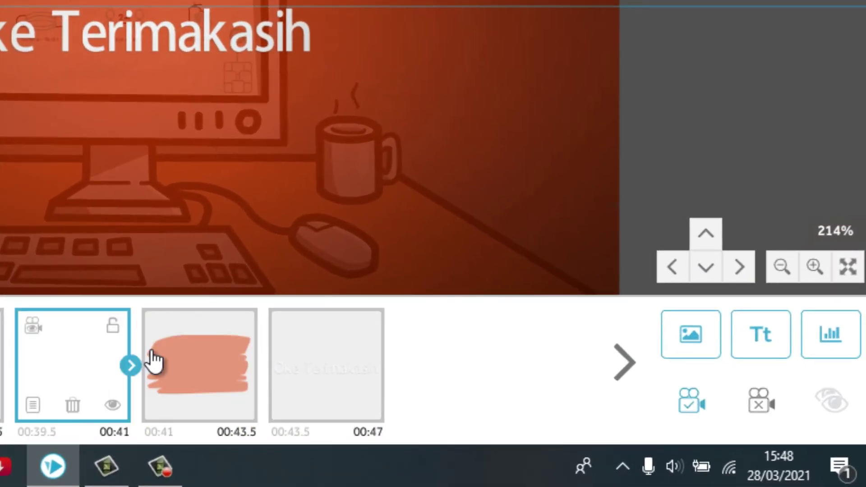
click(179, 358)
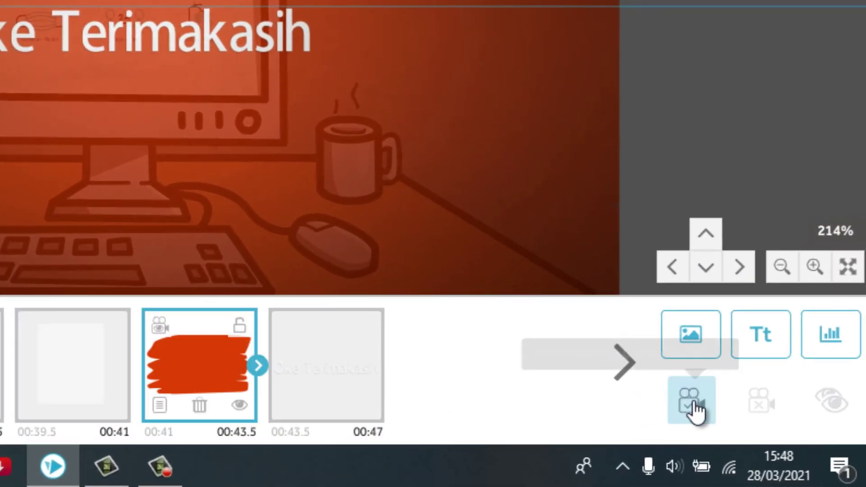
View the 'Oke Terimakasih' element's camera framing over the whole desk scene
click(324, 373)
click(290, 329)
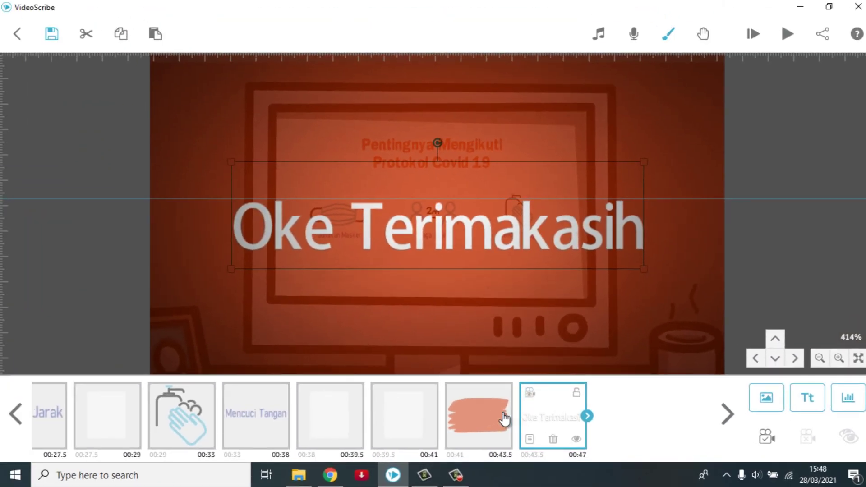
mouse_move(482, 413)
mouse_down()
mouse_move(556, 415)
mouse_move(469, 405)
mouse_up()
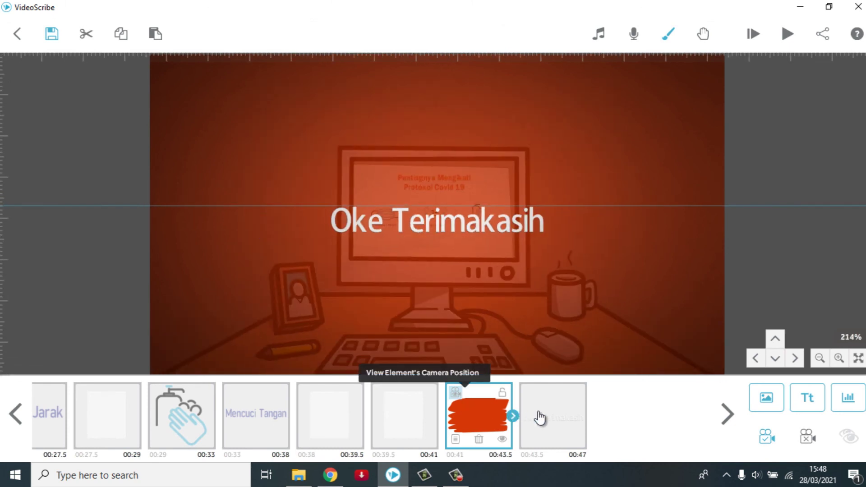
click(549, 418)
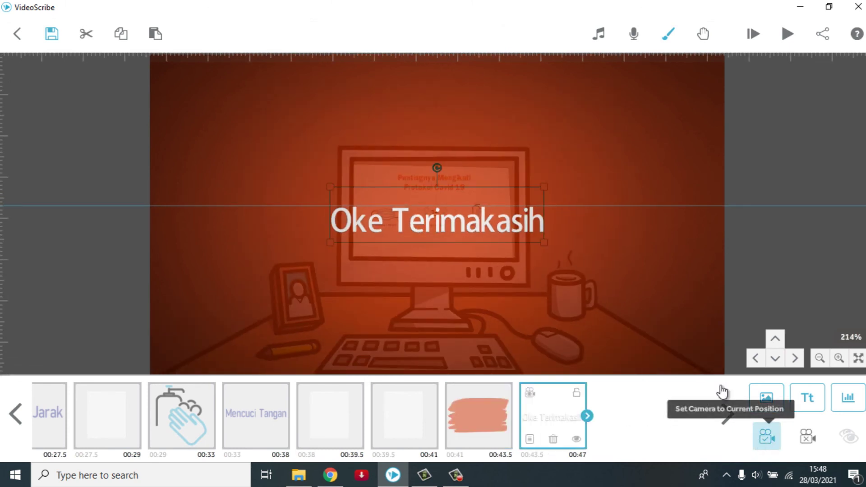
click(753, 33)
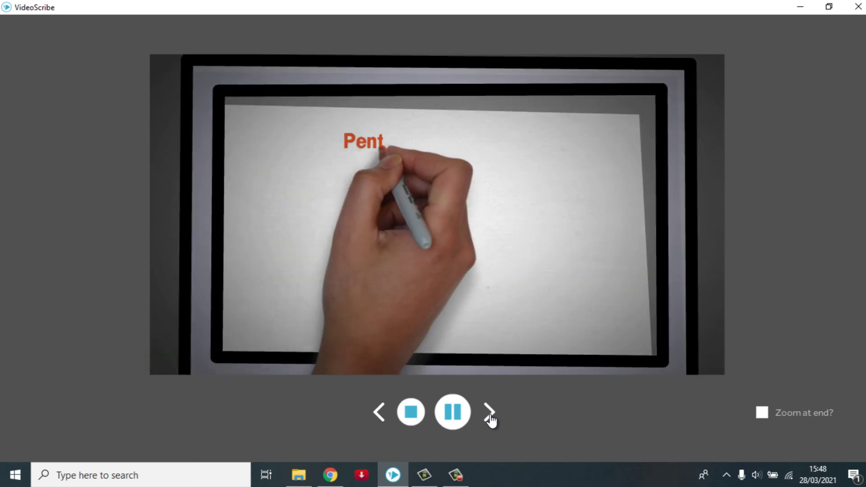
click(489, 412)
click(489, 411)
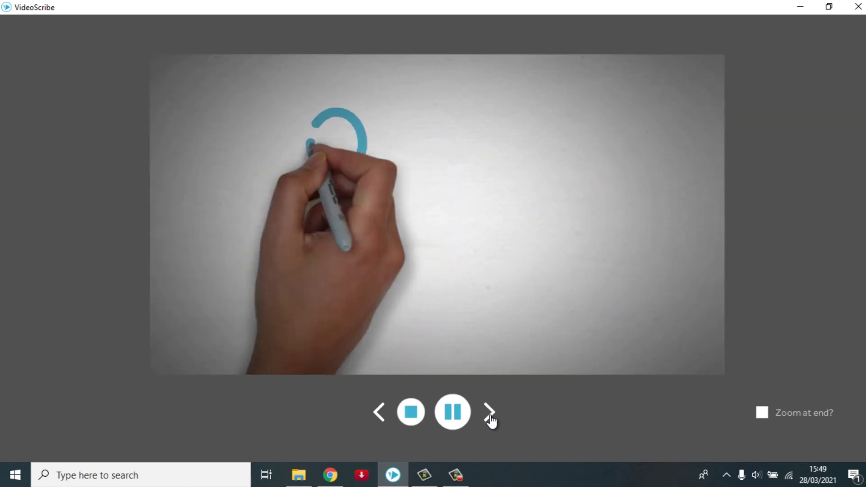
click(490, 411)
click(490, 412)
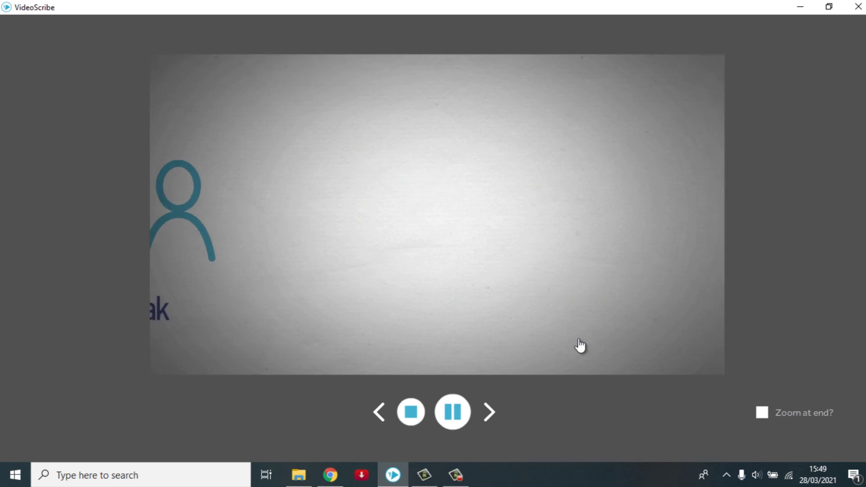